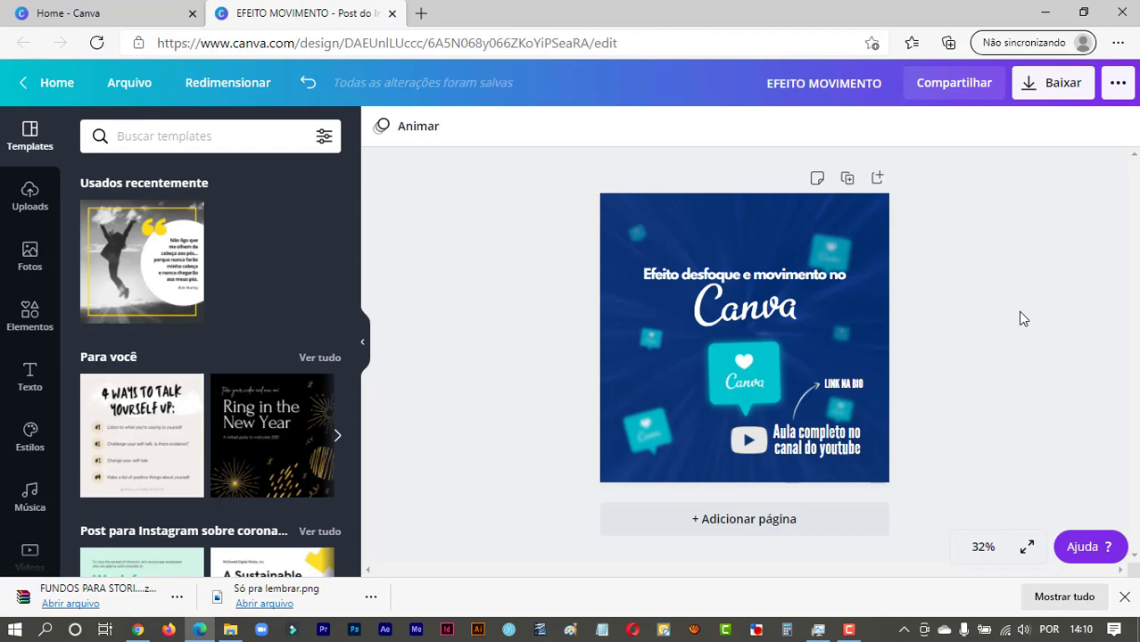
Dismiss the browser's download bar and create a new blank Post para Instagram design from the Canva home page.
left_click(1124, 597)
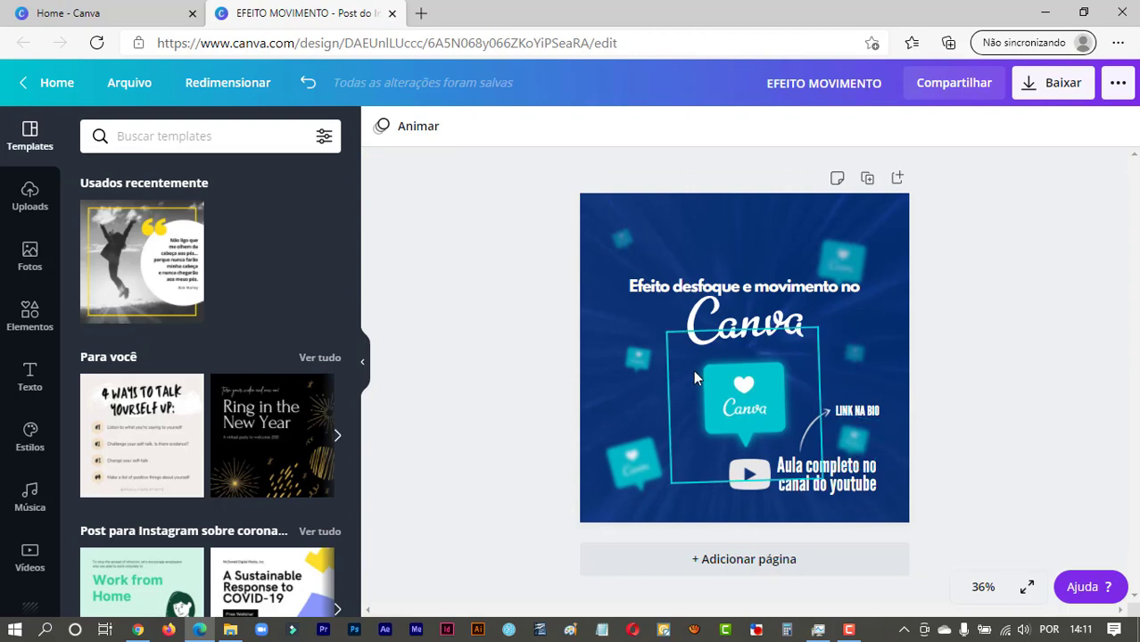
left_click(107, 13)
left_click(999, 100)
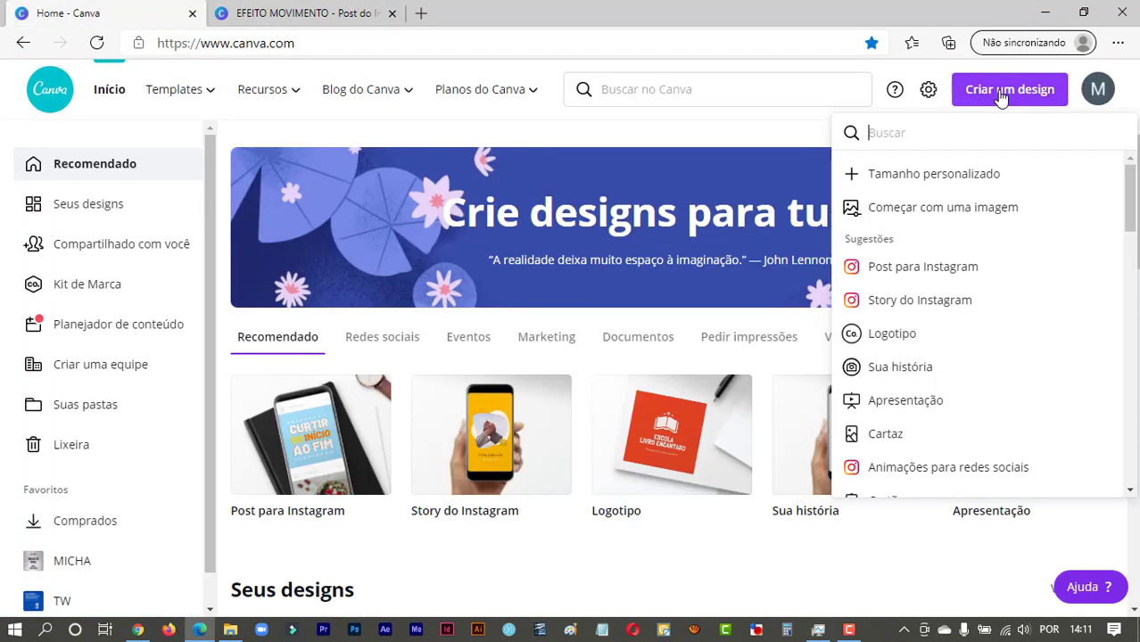
left_click(951, 267)
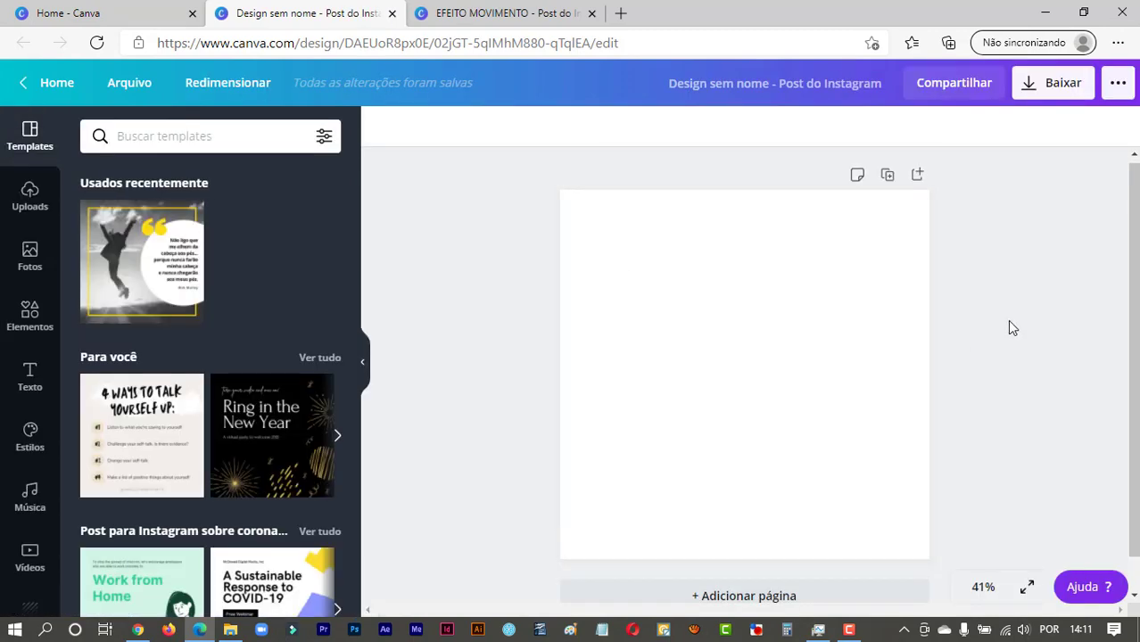
Fill the blank page's background with pink from the default colours.
scroll(33, 338, "down", 3)
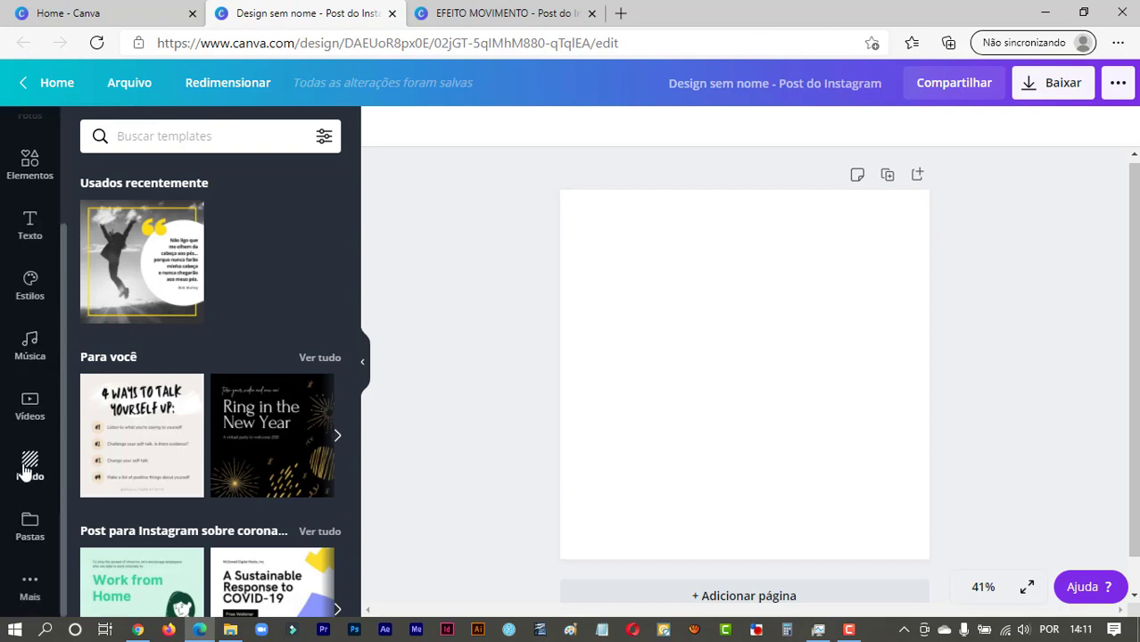
left_click(28, 470)
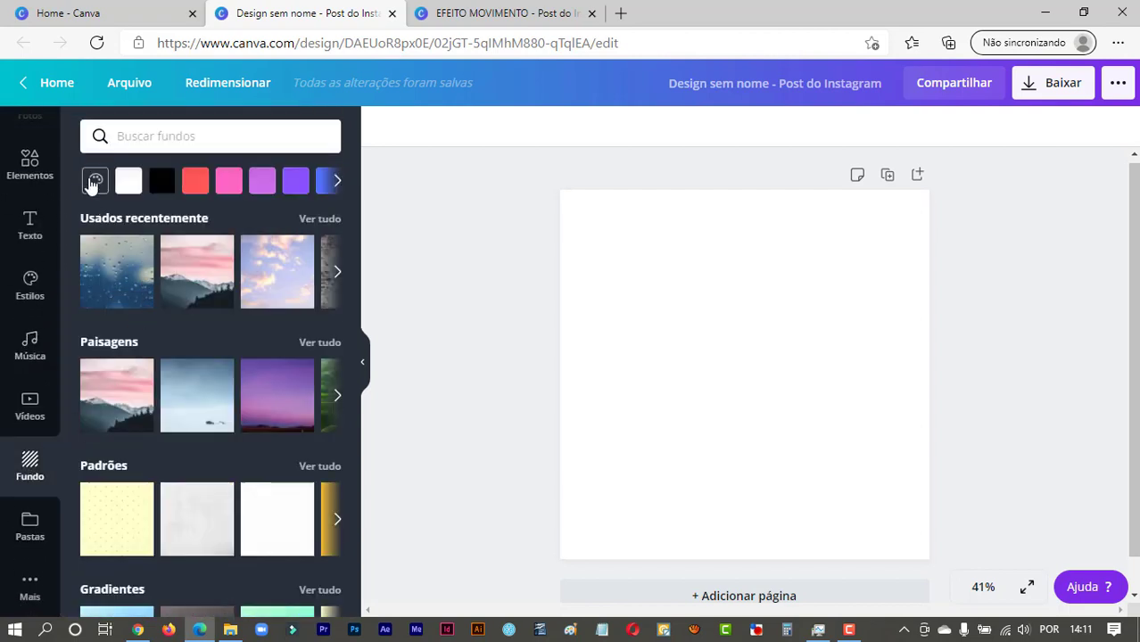
left_click(91, 183)
scroll(196, 335, "down", 3)
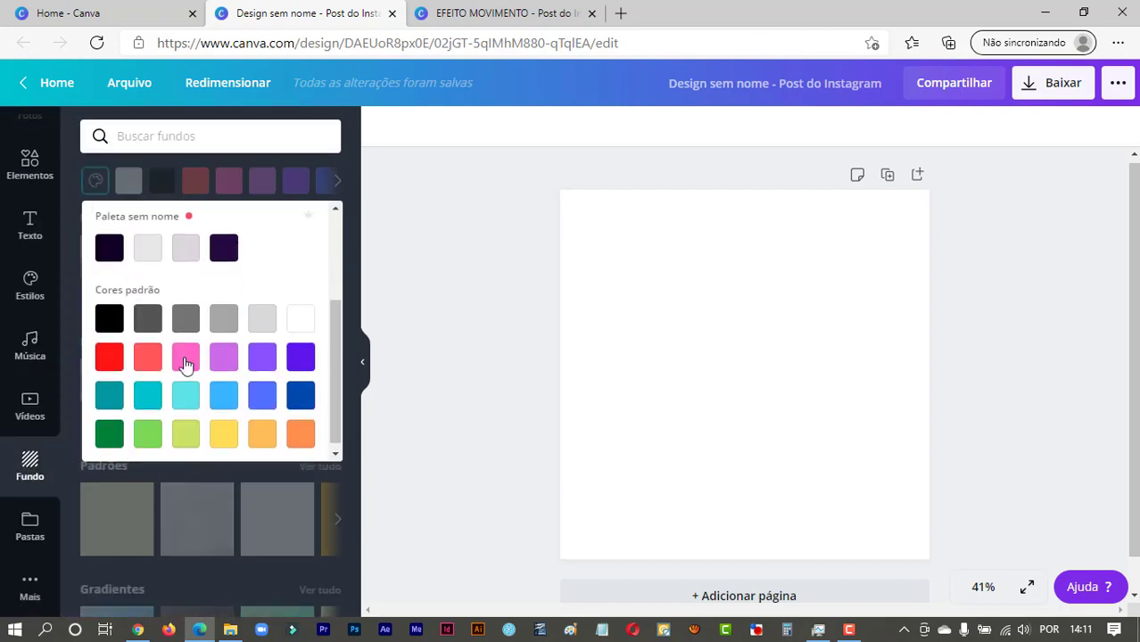
left_click(224, 358)
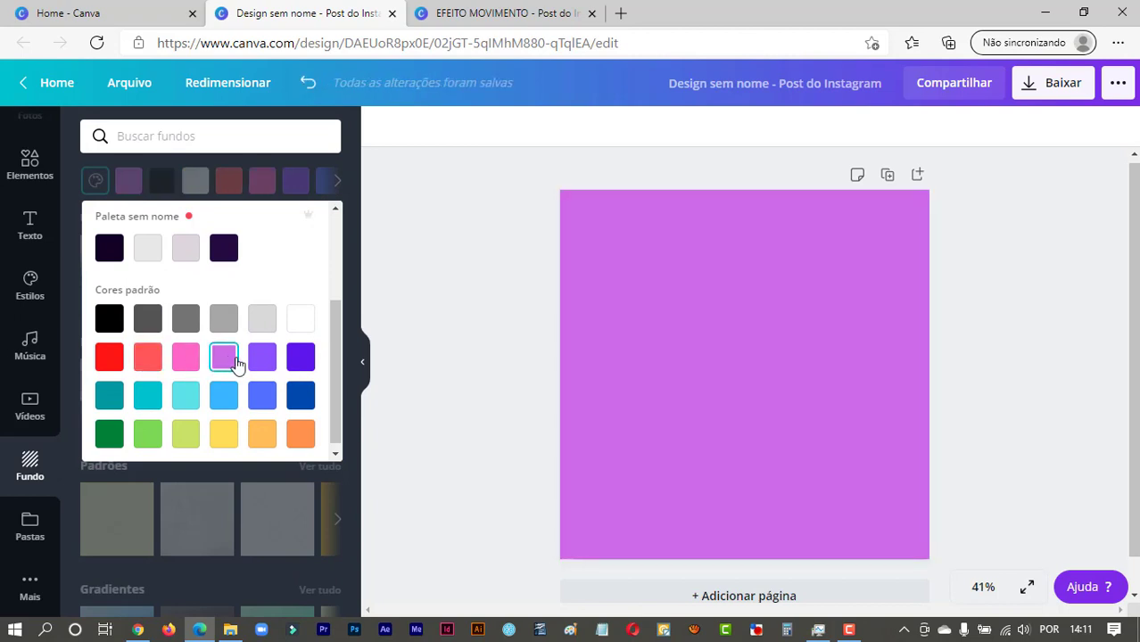
left_click(190, 366)
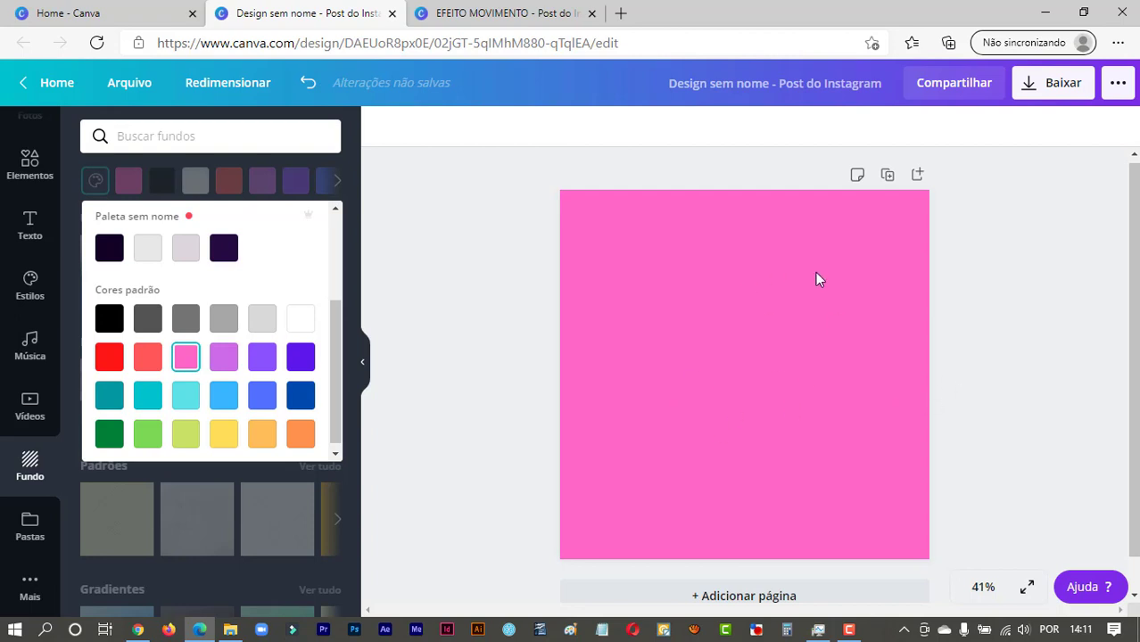
left_click(1004, 337)
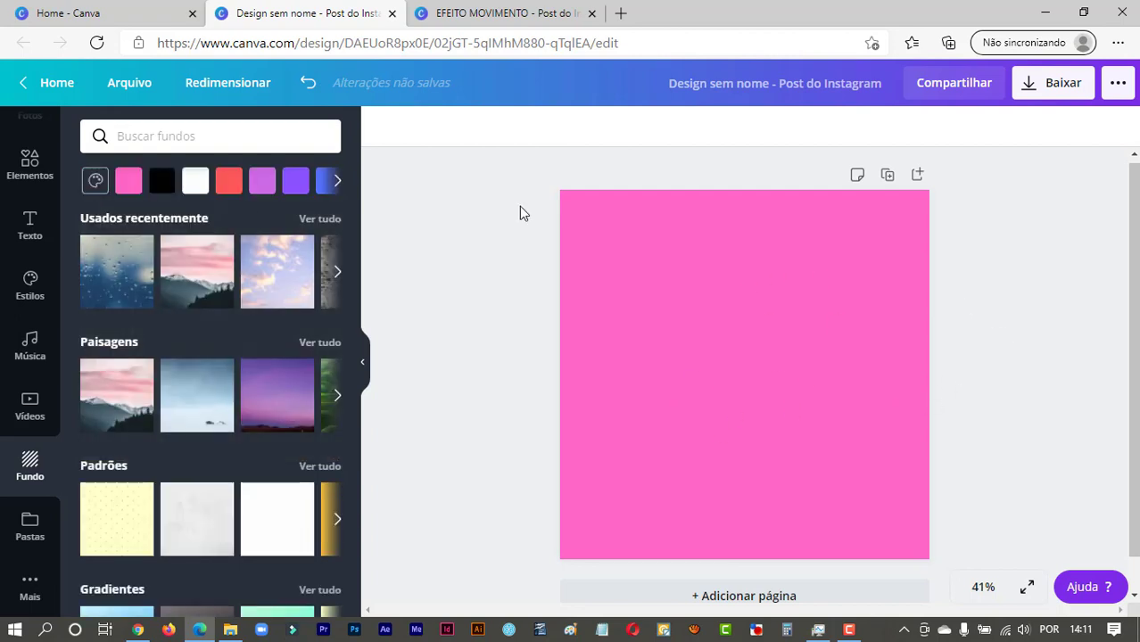
scroll(34, 392, "up", 3)
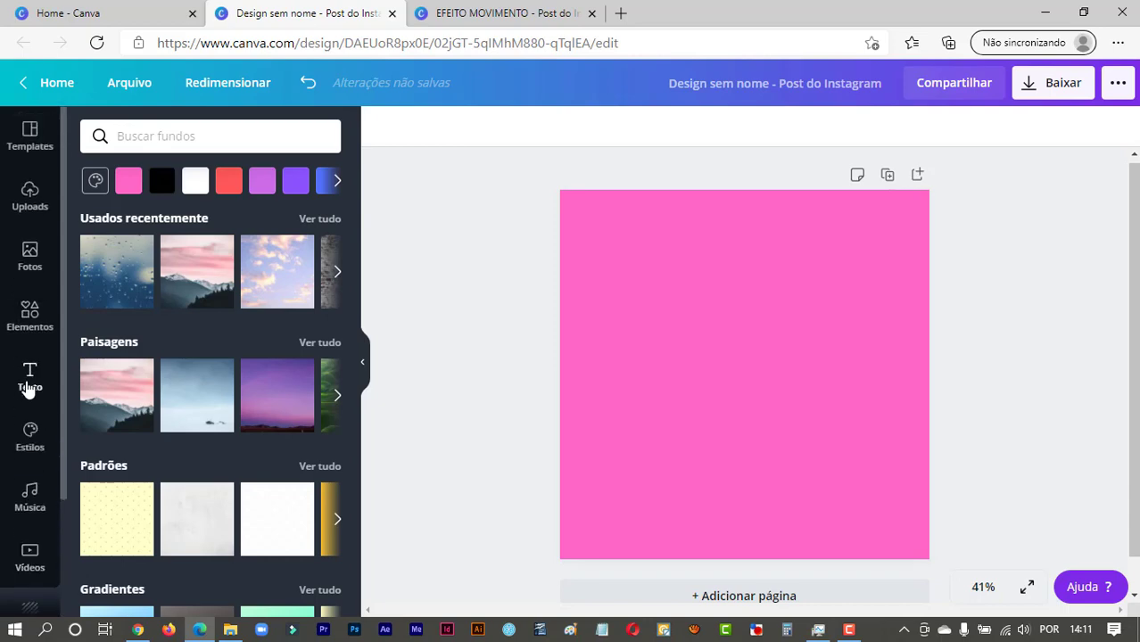
Examine the finished EFEITO MOVIMENTO example and its uploaded images.
left_click(544, 9)
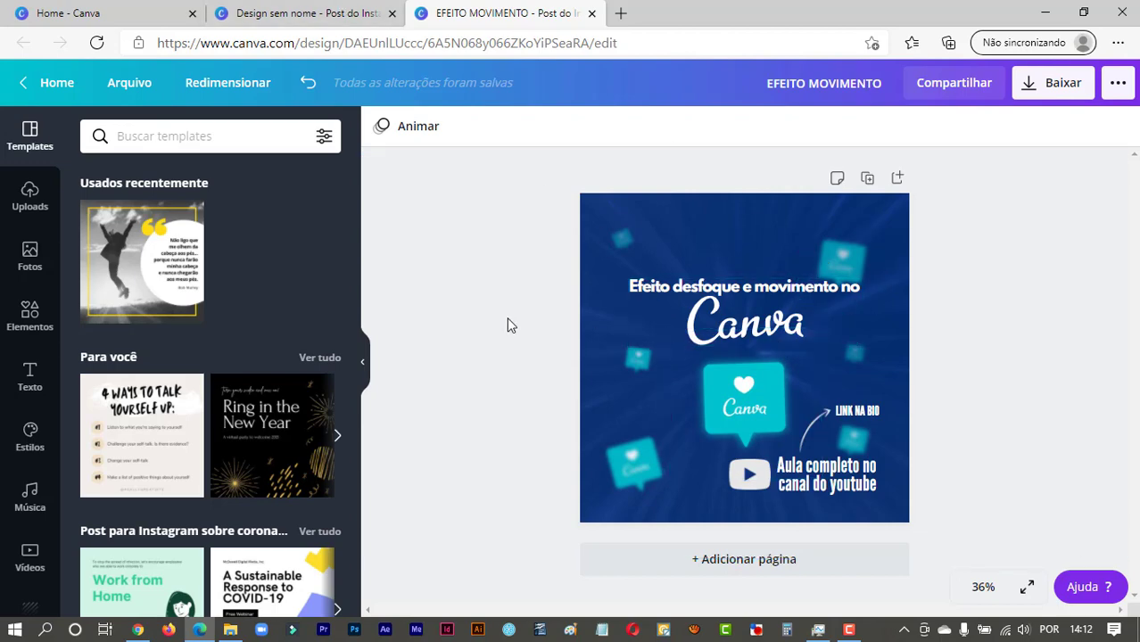
left_click(29, 261)
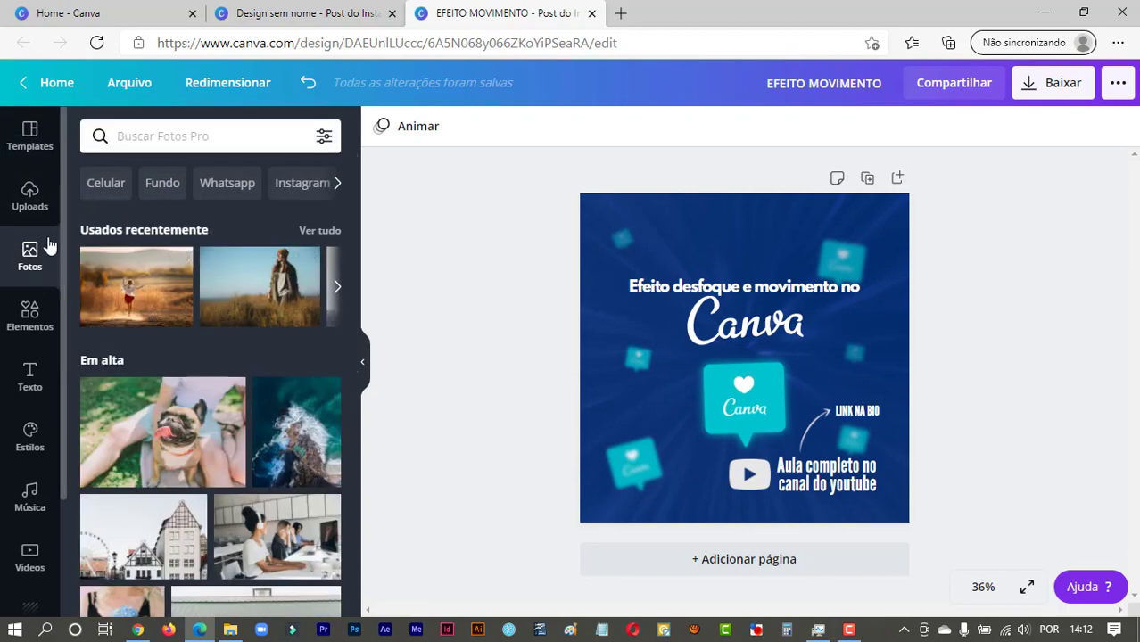
left_click(29, 198)
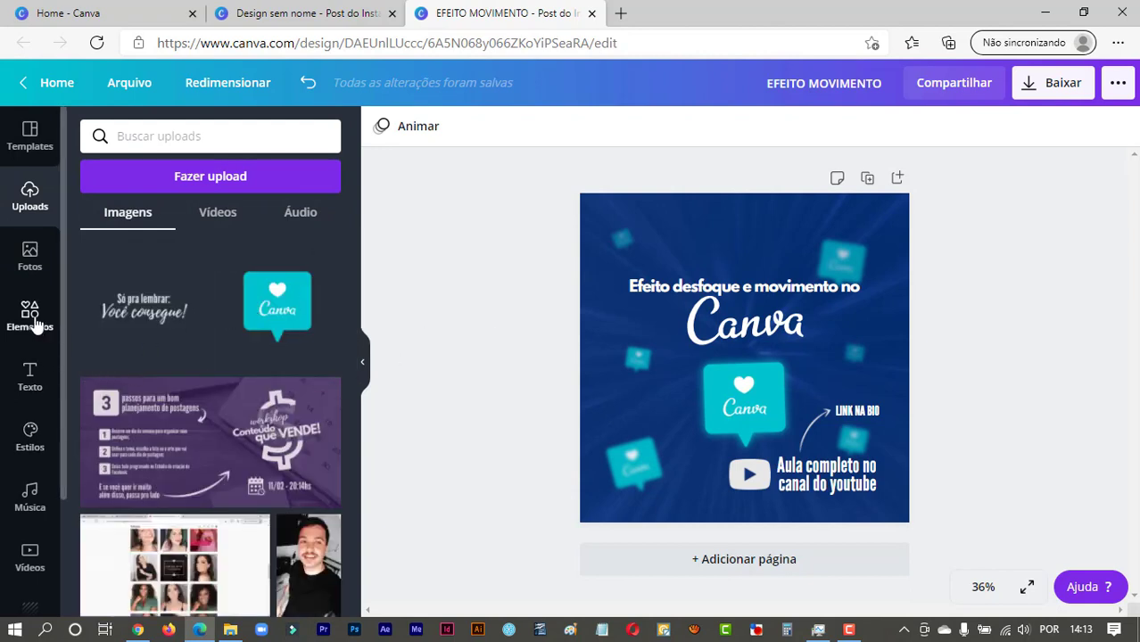
Return to the unnamed pink design and search the elements library for "instagram".
left_click(281, 12)
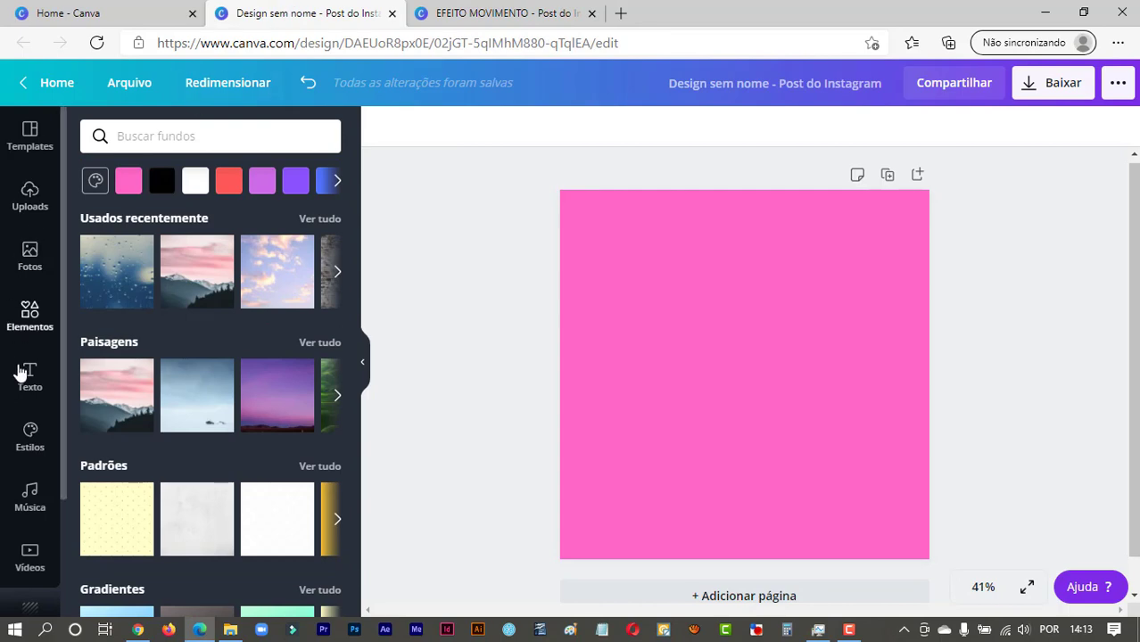
left_click(30, 317)
left_click(174, 142)
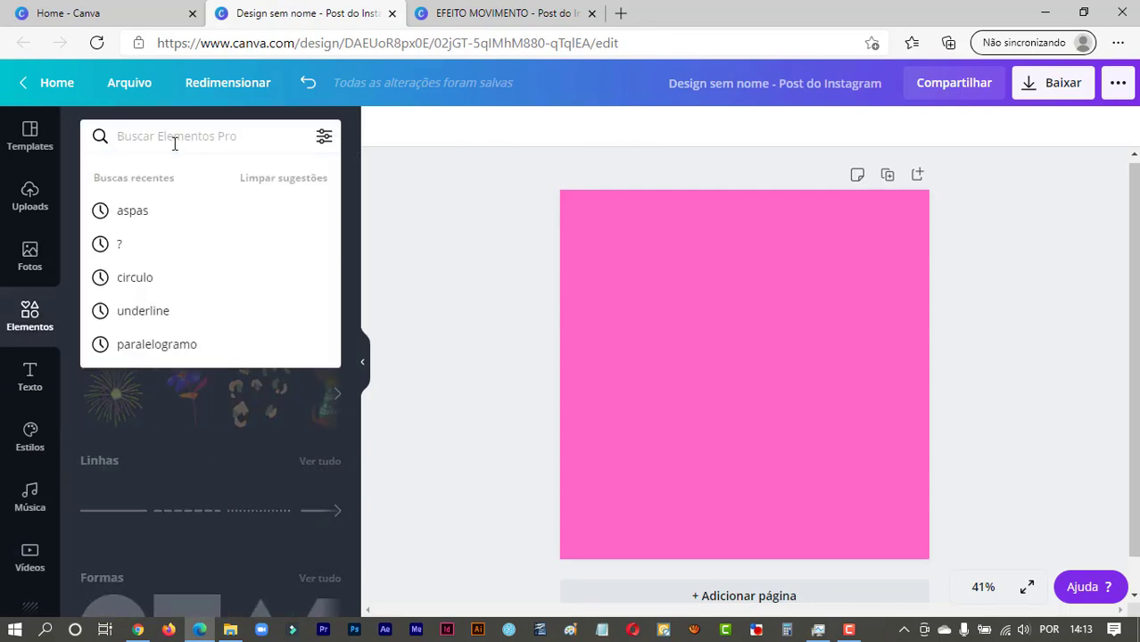
type("in")
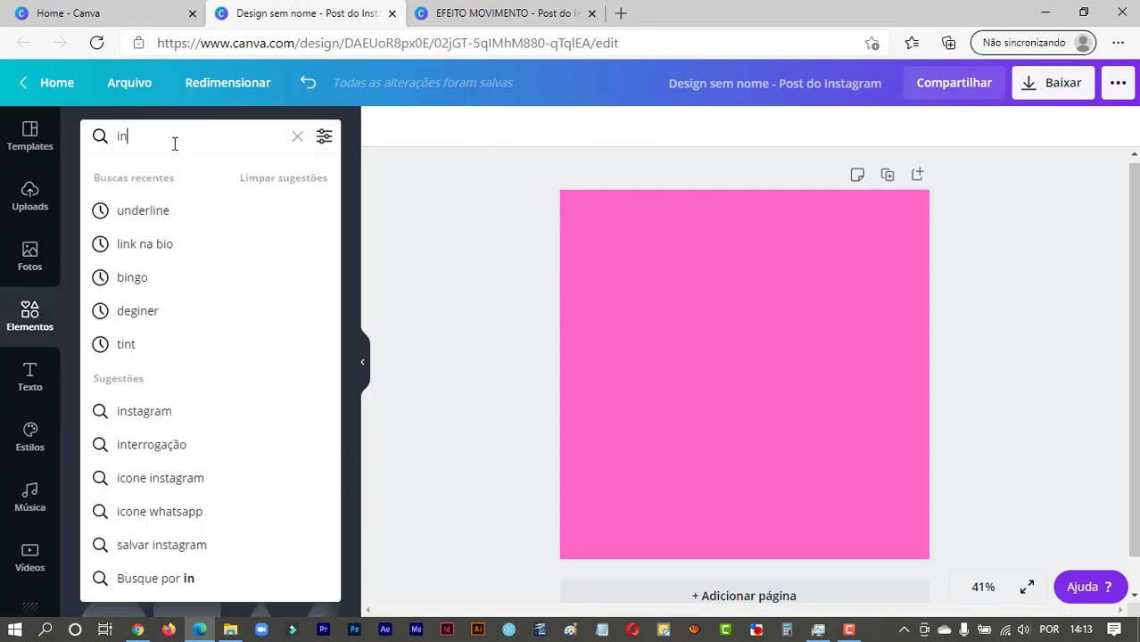
type("stagram")
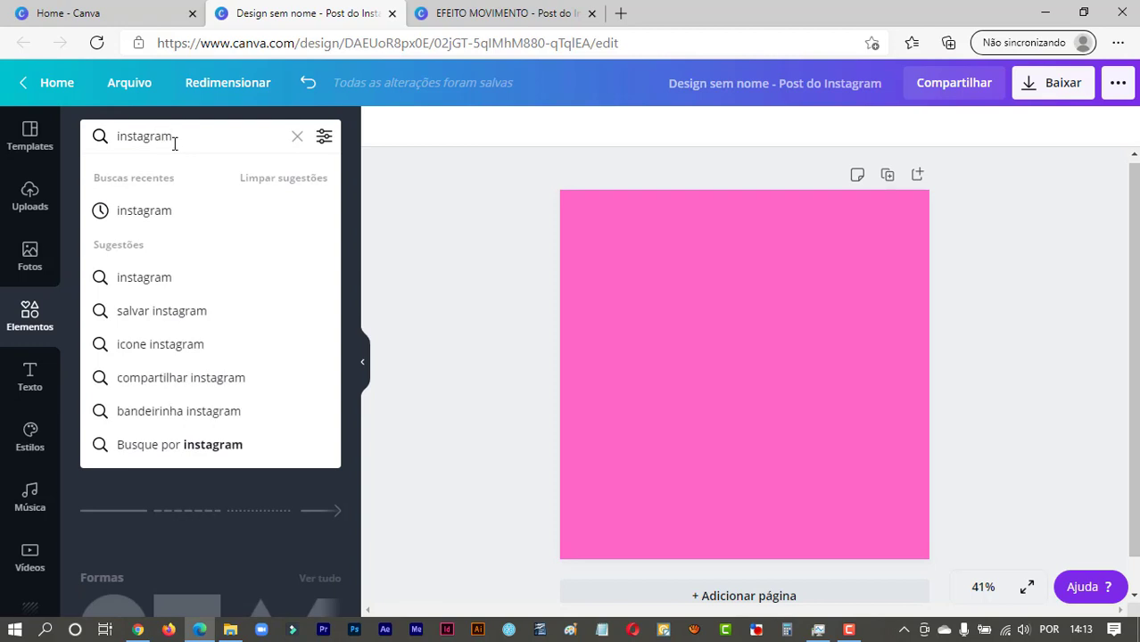
left_click(174, 207)
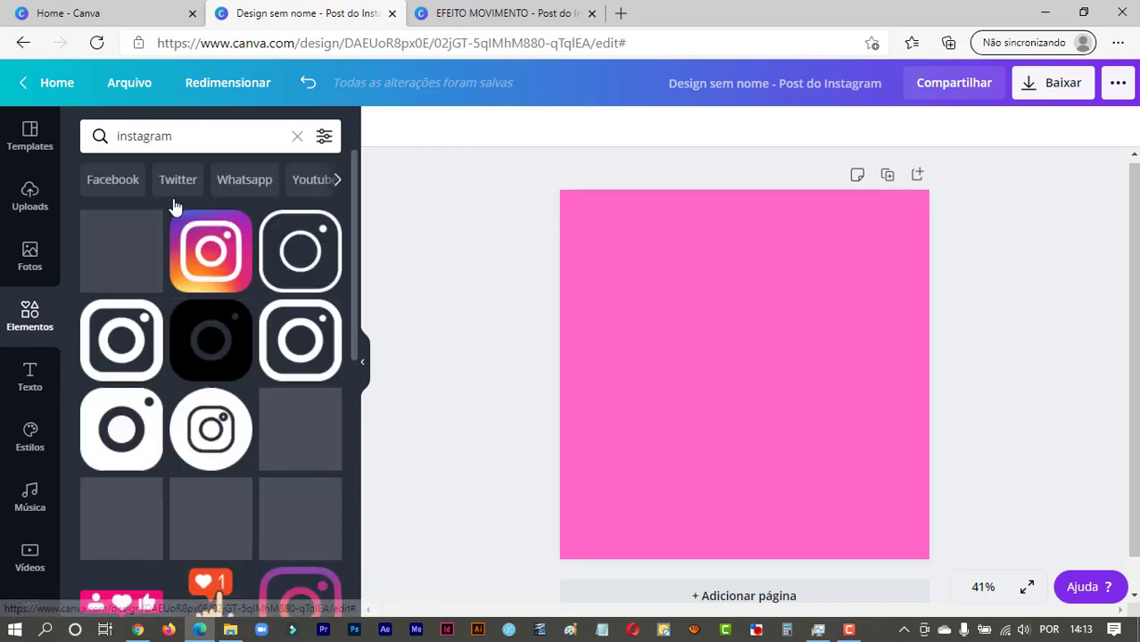
Place the rounded-square Instagram icon on the pink page and recolour it white.
left_click(122, 342)
left_click(380, 126)
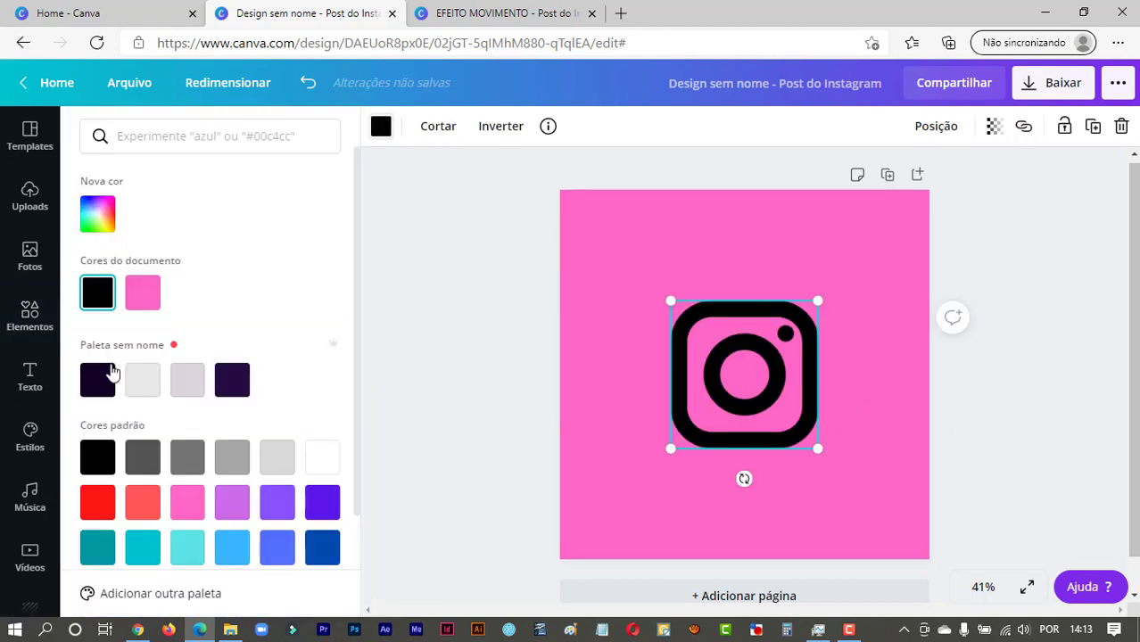
left_click(325, 461)
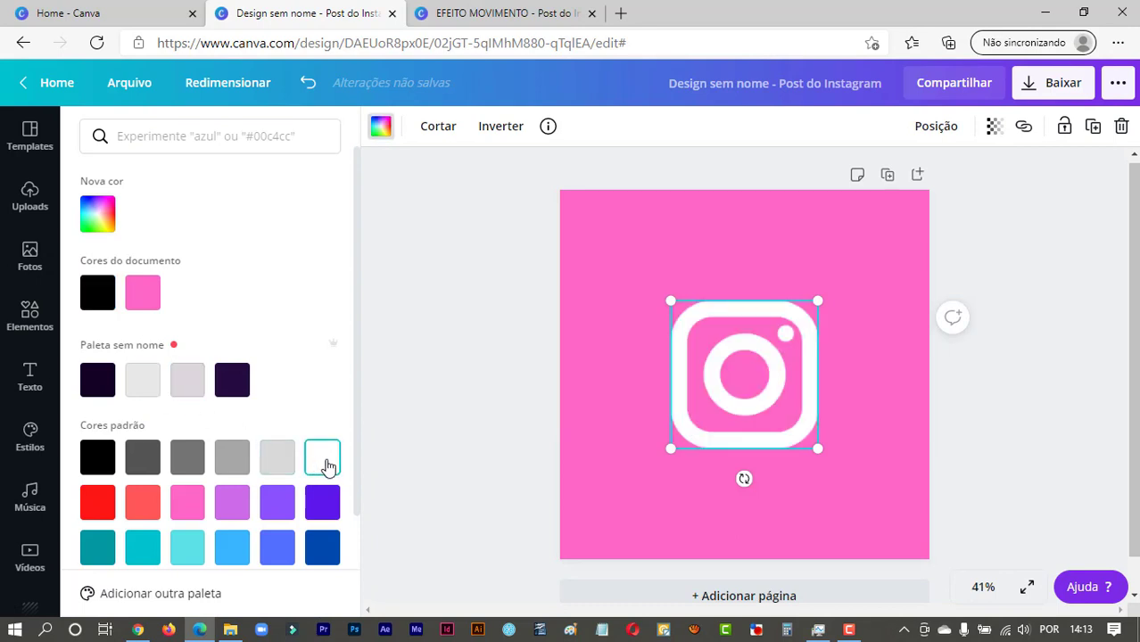
left_click(1072, 402)
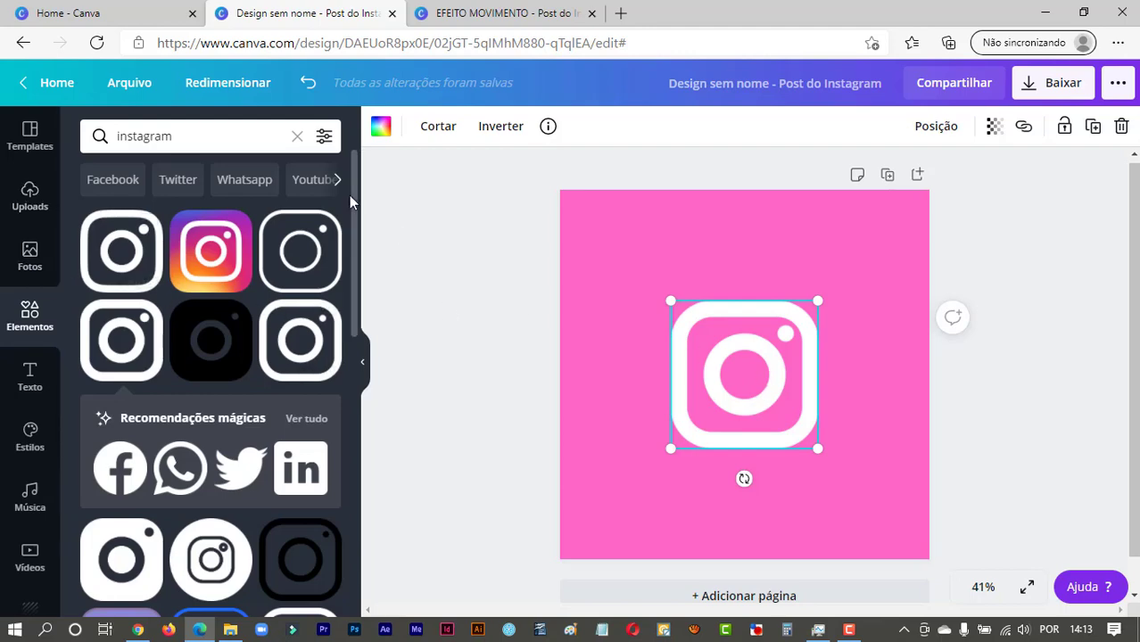
Compare with the EFEITO MOVIMENTO example, then delete the white Instagram icon from the pink page.
left_click(463, 13)
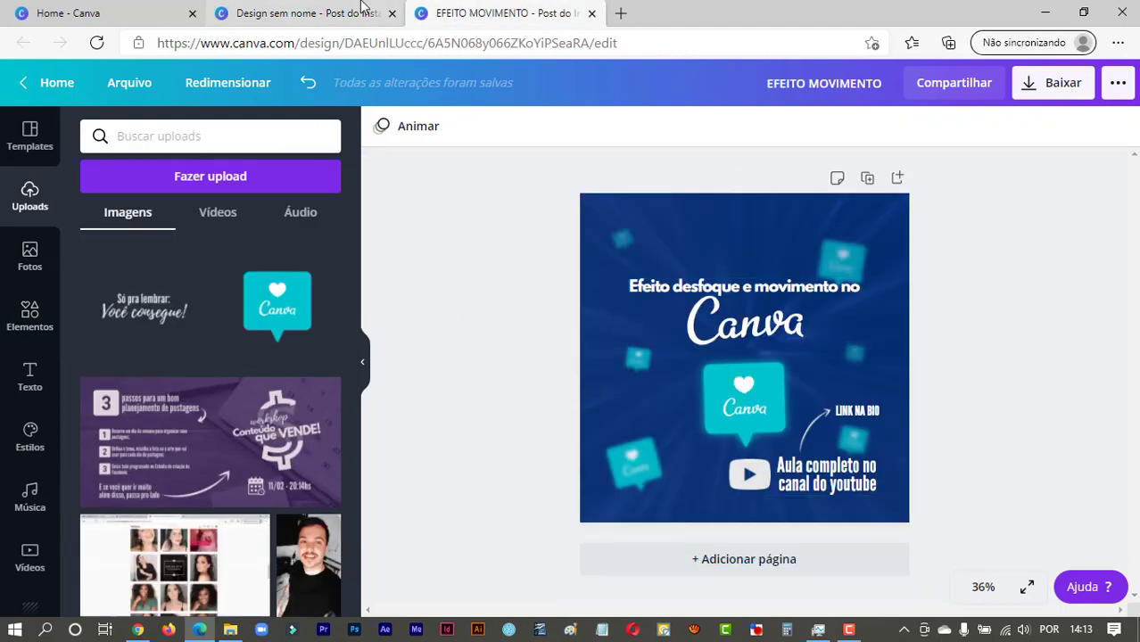
left_click(298, 13)
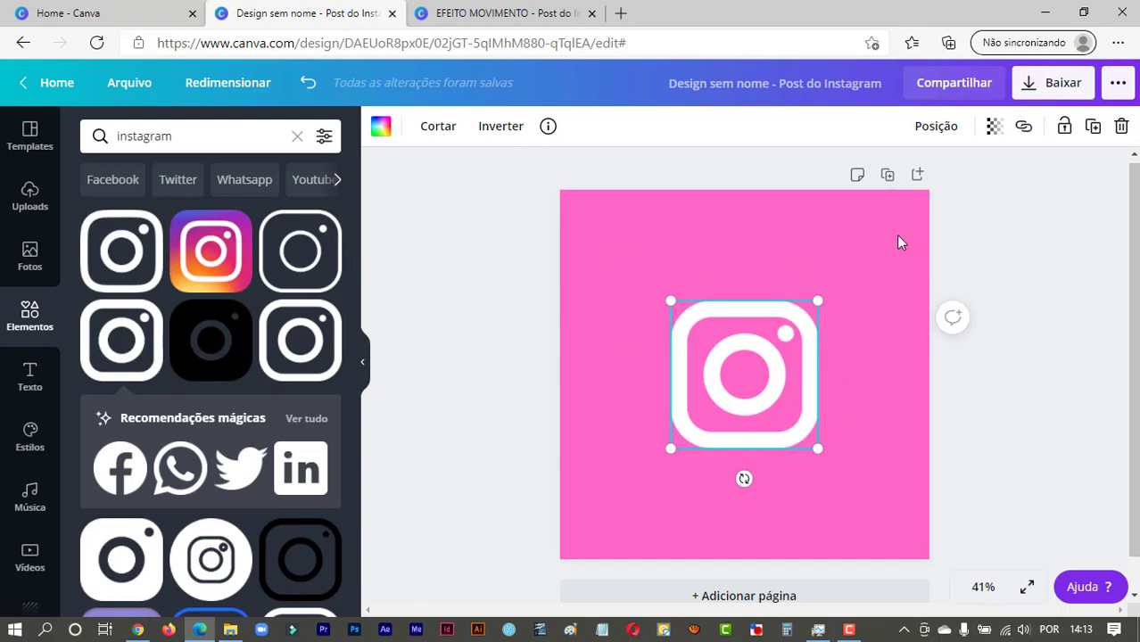
key("Delete")
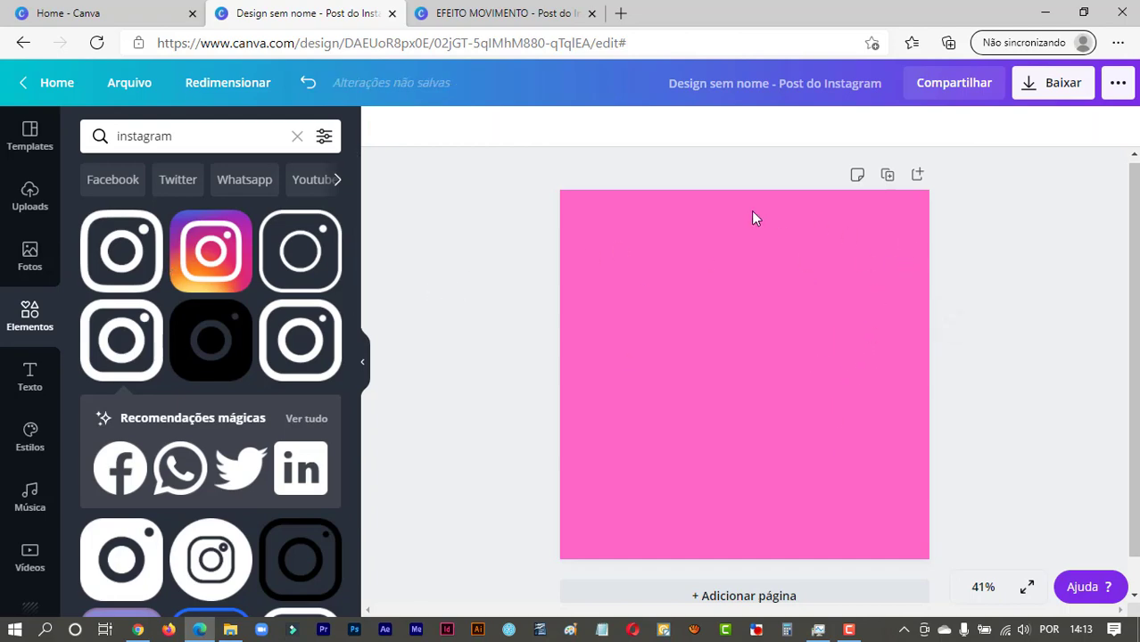
Add a second page and remove its pink background.
left_click(917, 175)
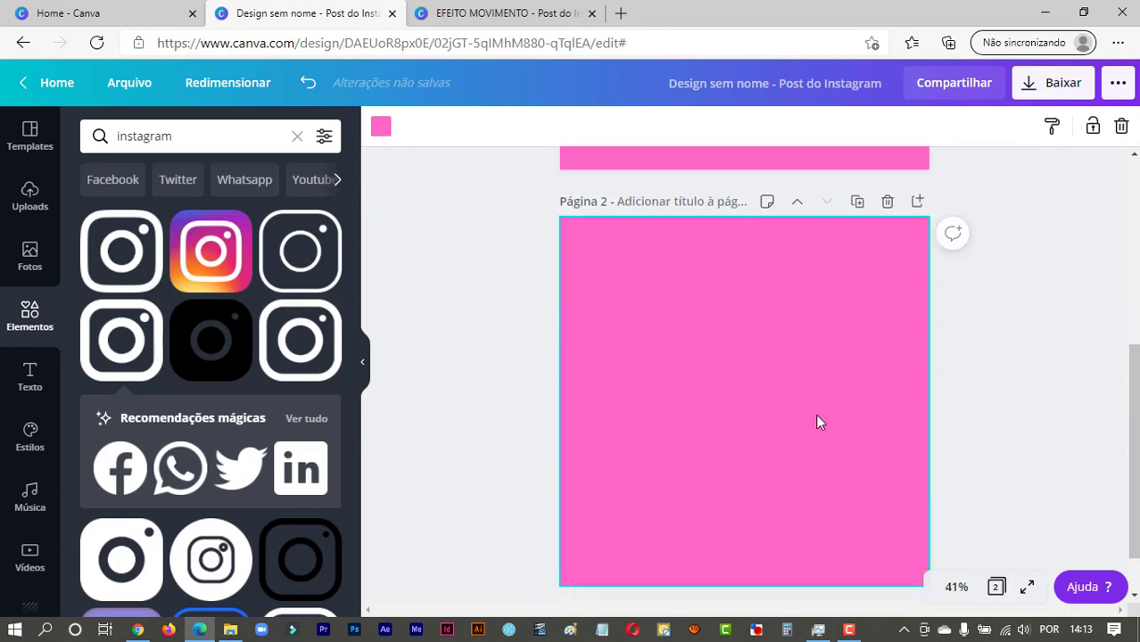
key("Delete")
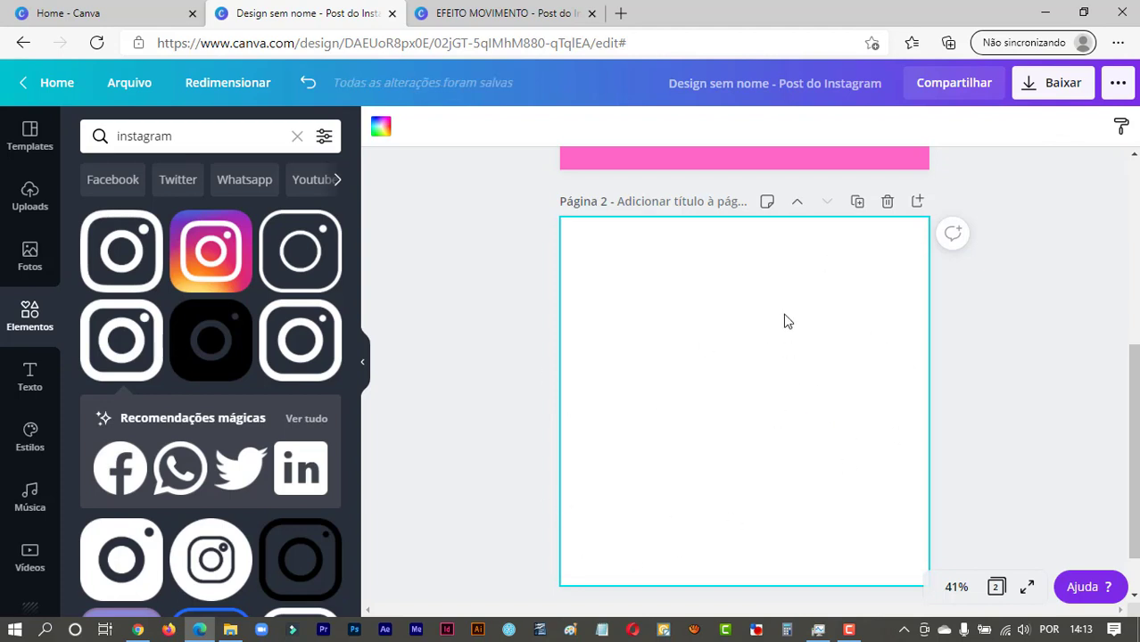
Place the rounded-square Instagram icon on page 2, enlarge it, and recolour it with the unnamed palette's light grey.
left_click(104, 345)
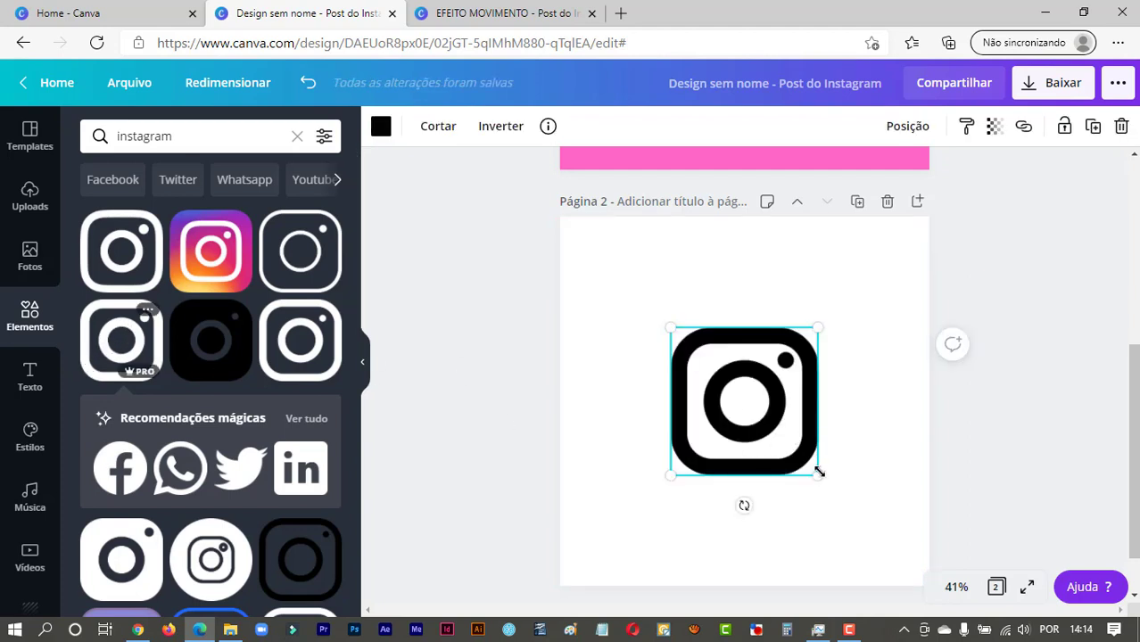
left_click_drag(818, 473, 958, 500)
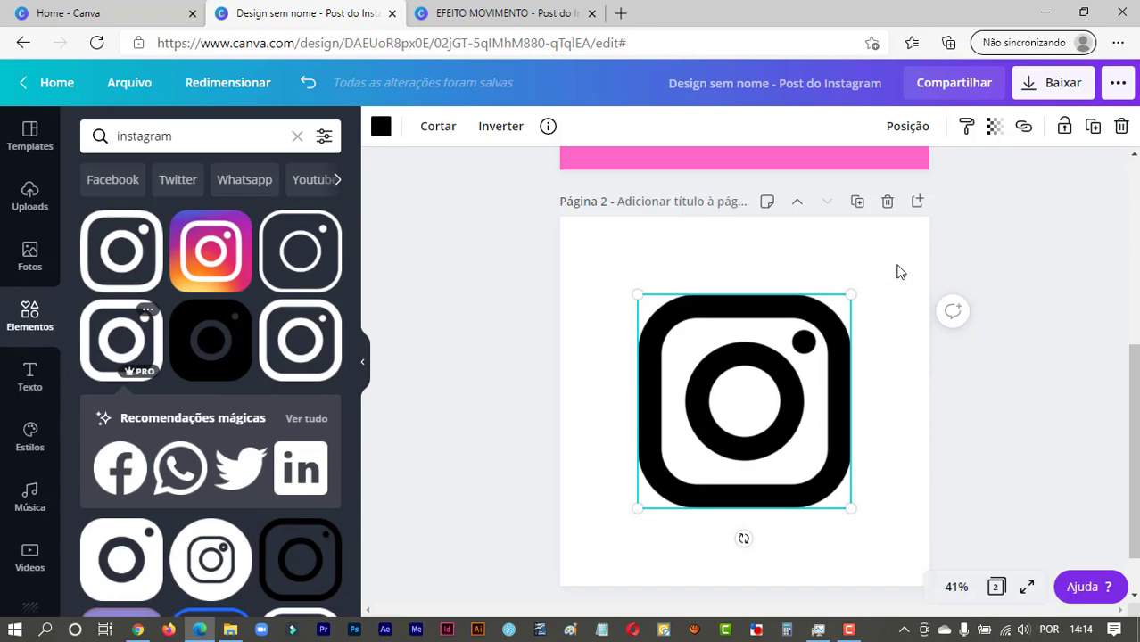
left_click(381, 126)
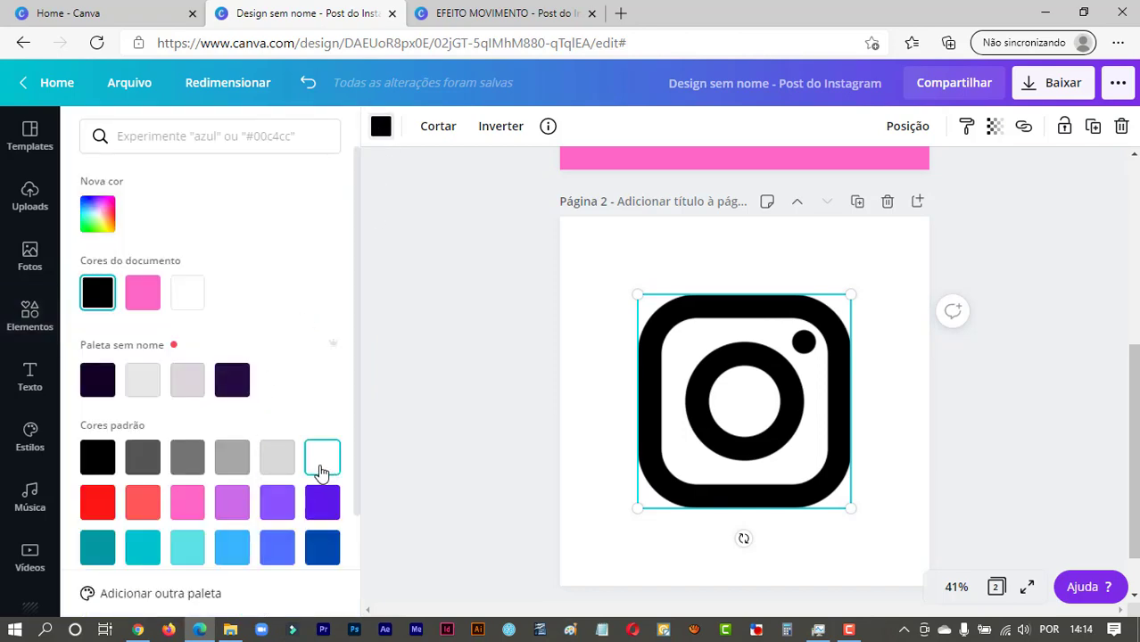
left_click(145, 389)
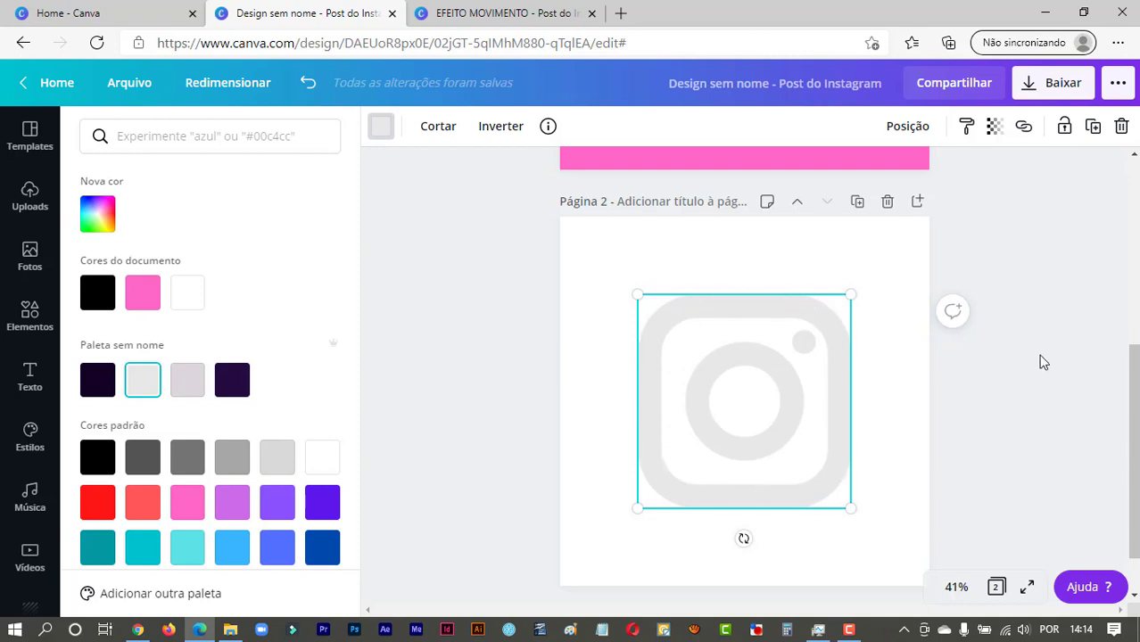
Configure the PNG download for Página 2 only, with a transparent background.
left_click(1050, 85)
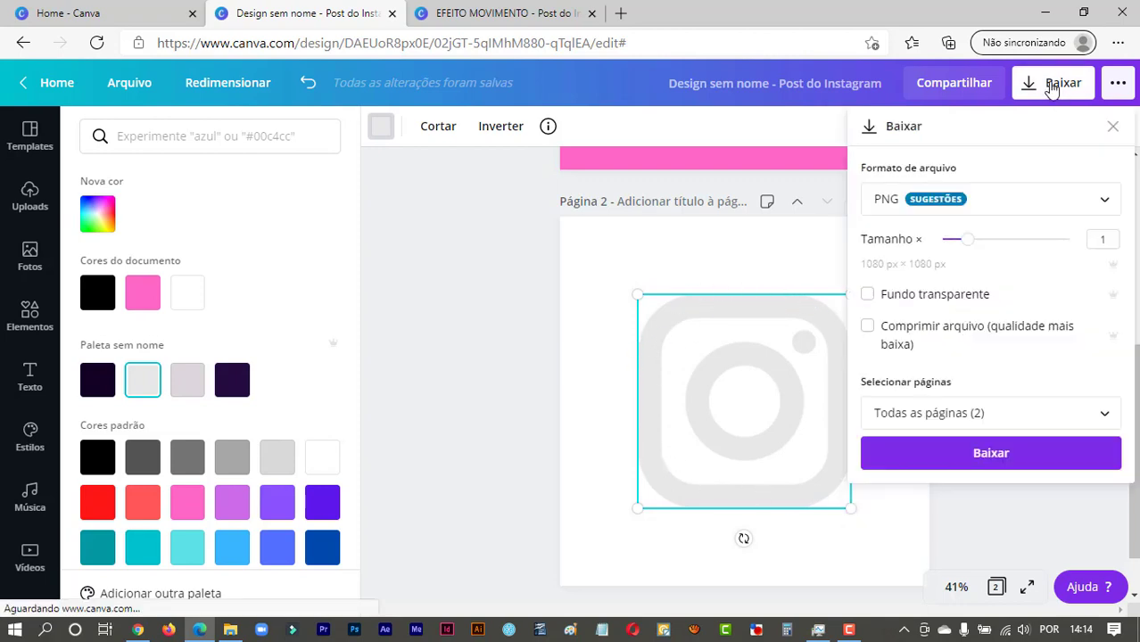
left_click(1025, 421)
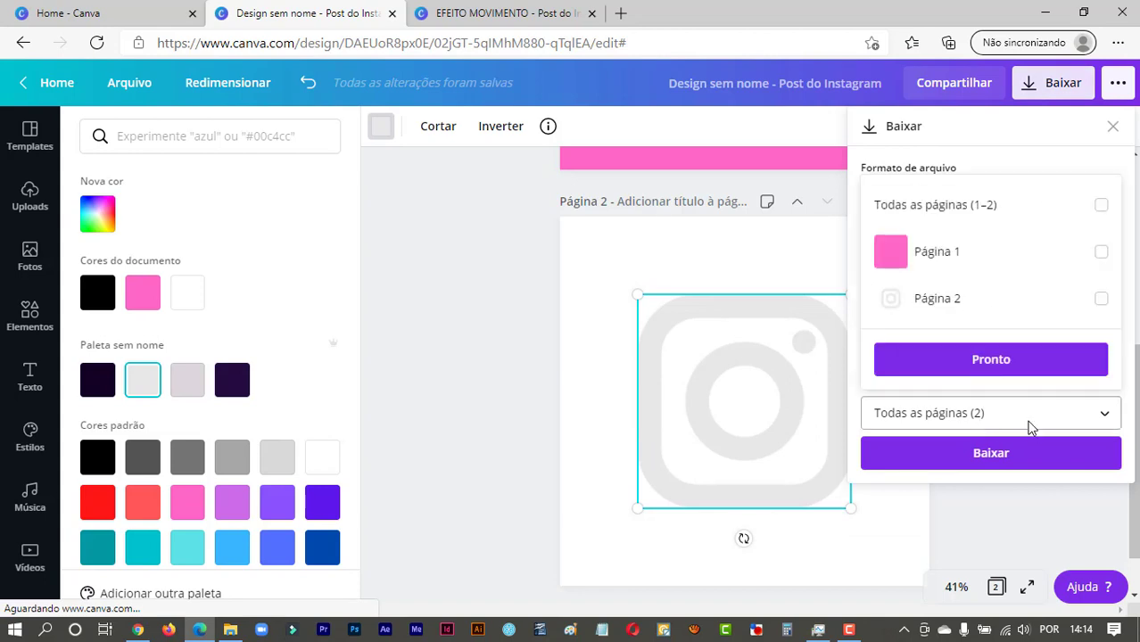
left_click(977, 316)
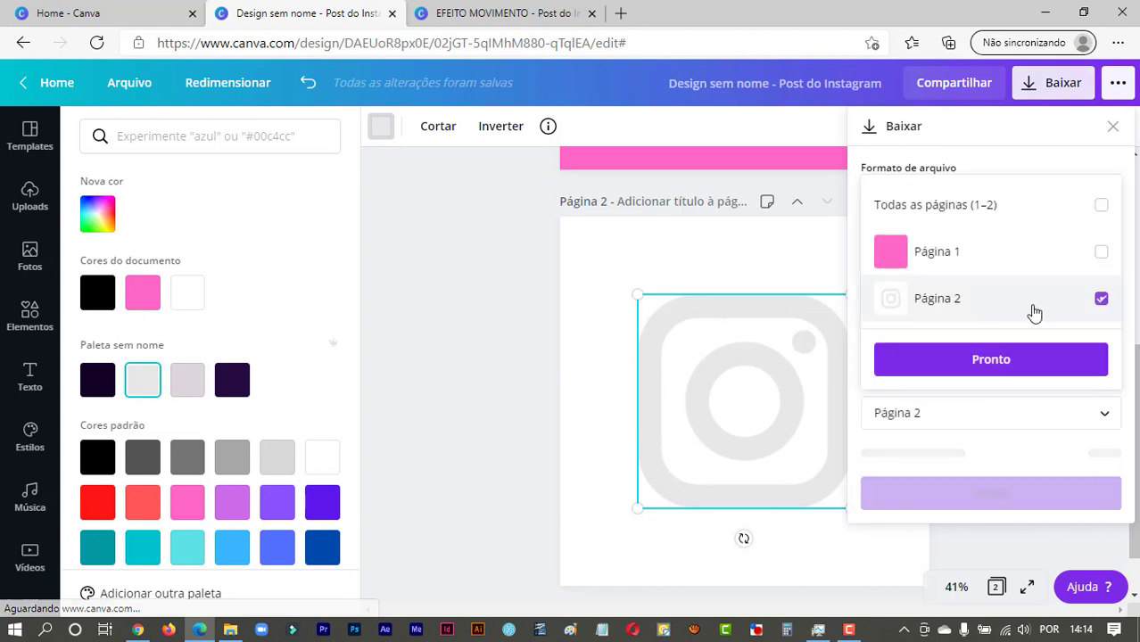
left_click(992, 361)
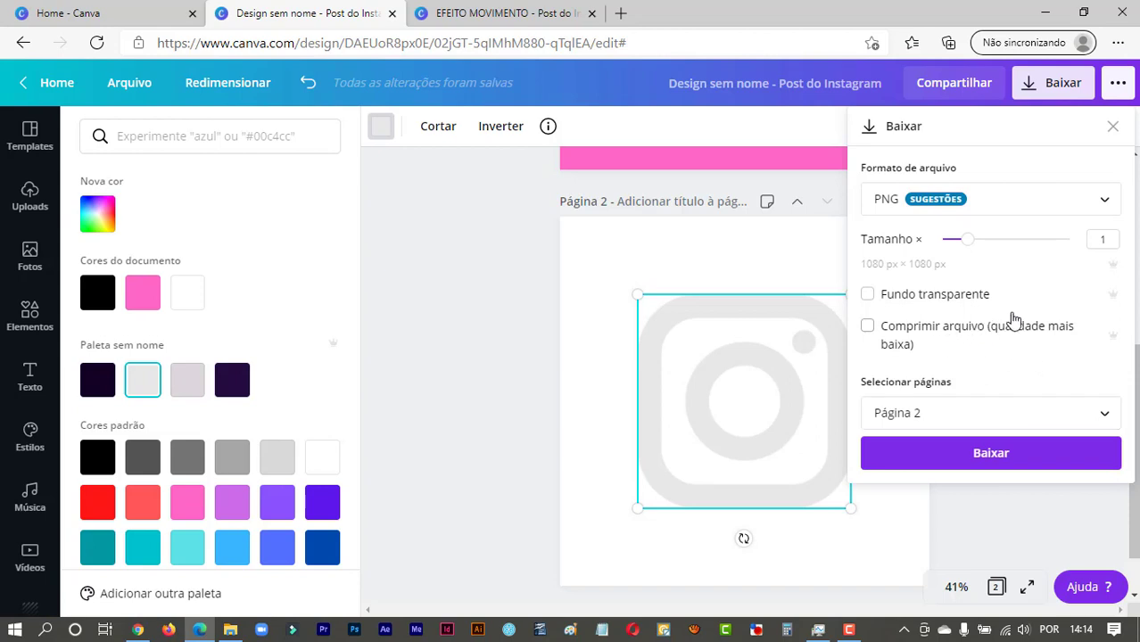
left_click(903, 300)
Switch to the EFEITO MOVIMENTO example and examine its blurred Canva icons.
left_click(489, 14)
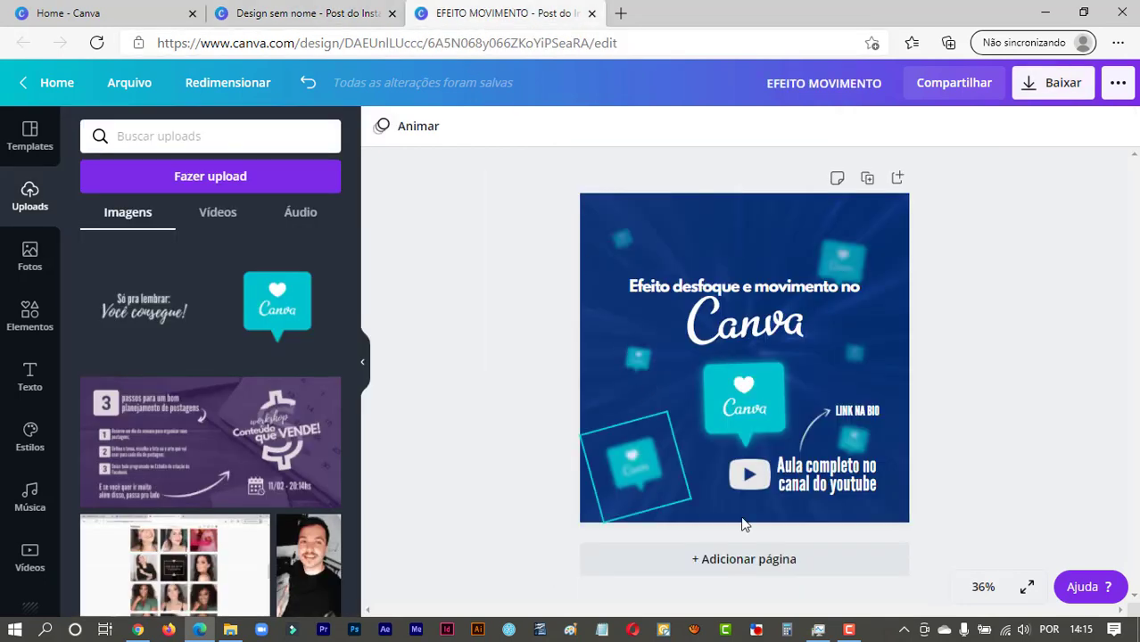
Return to the unnamed design, download page 2, and save it as Design sem nome (3).png in Área de Trabalho.
left_click(318, 23)
left_click(987, 453)
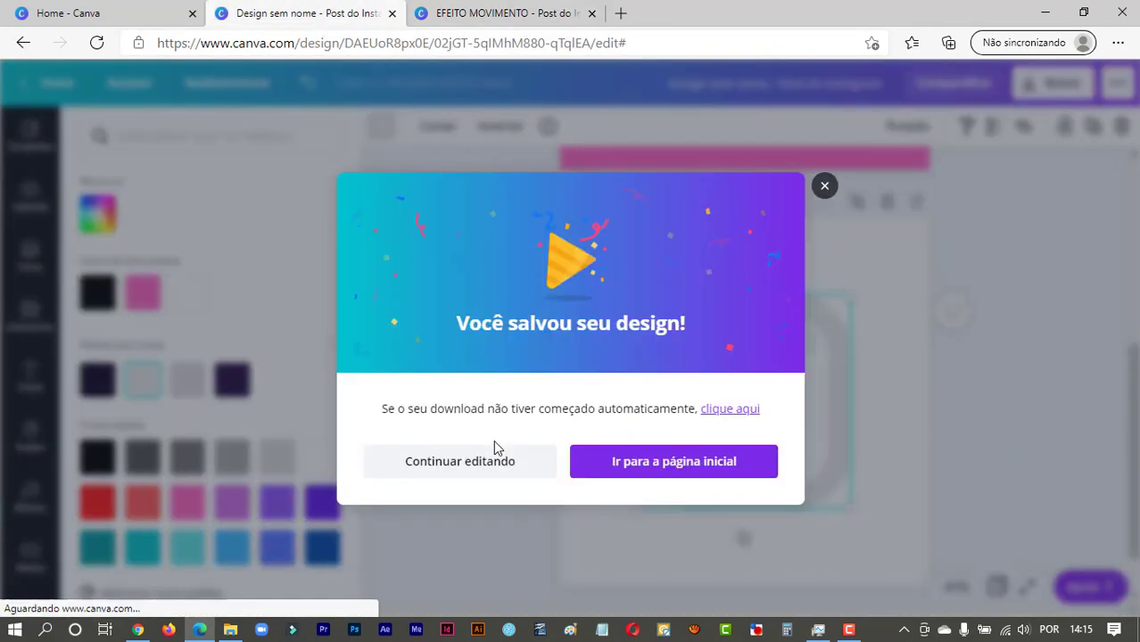
left_click(319, 599)
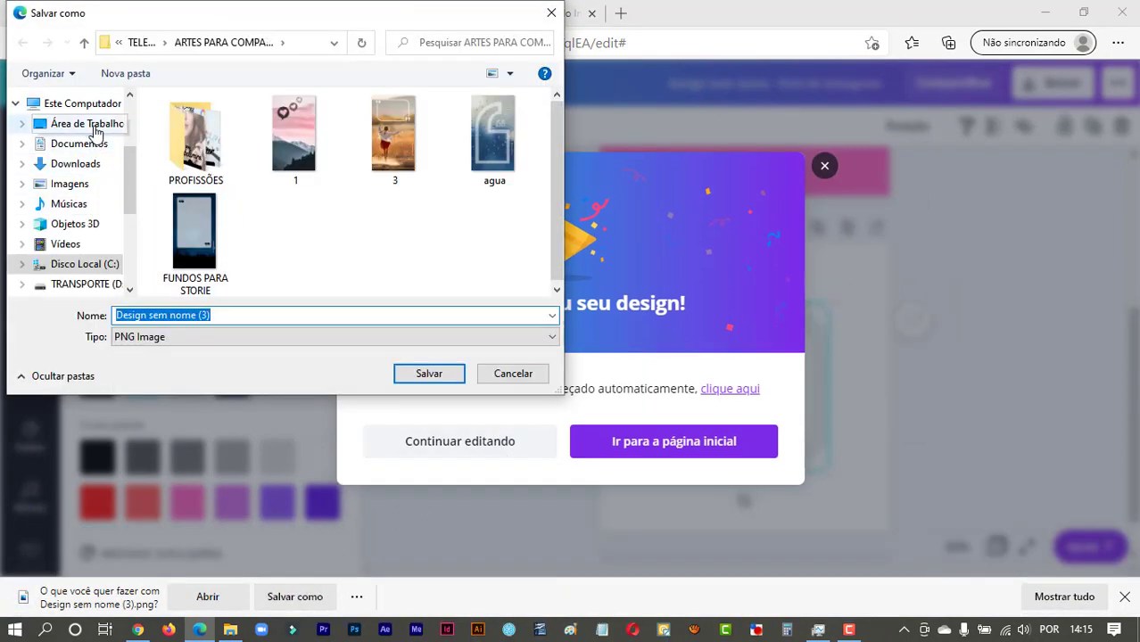
left_click(96, 131)
left_click(452, 380)
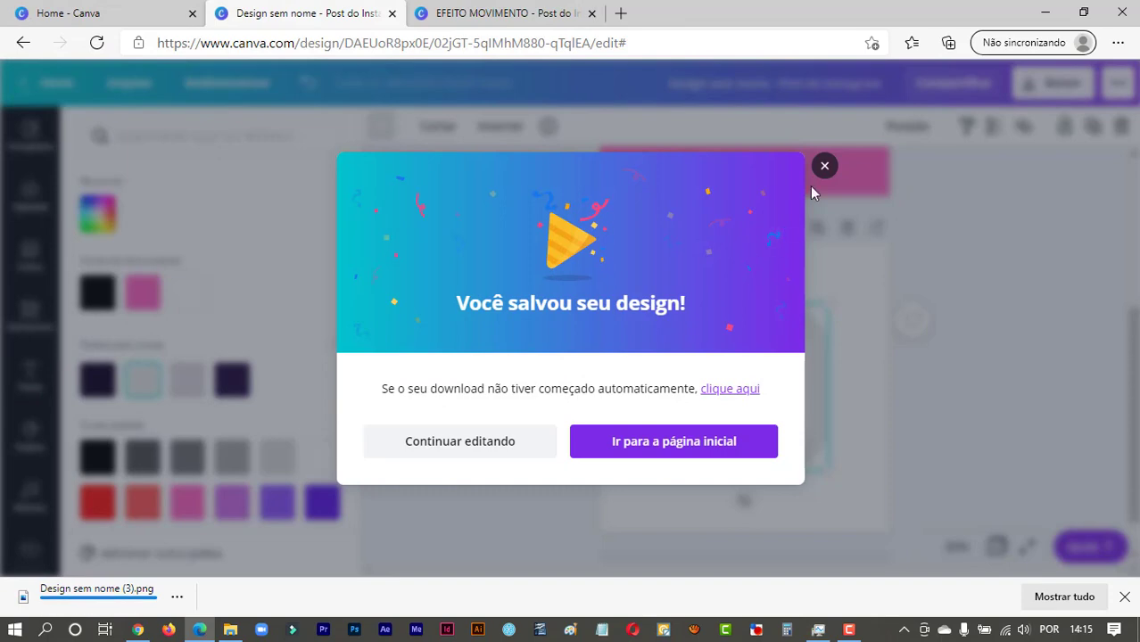
Dismiss the download confirmation and delete page 2 from the design.
left_click(824, 165)
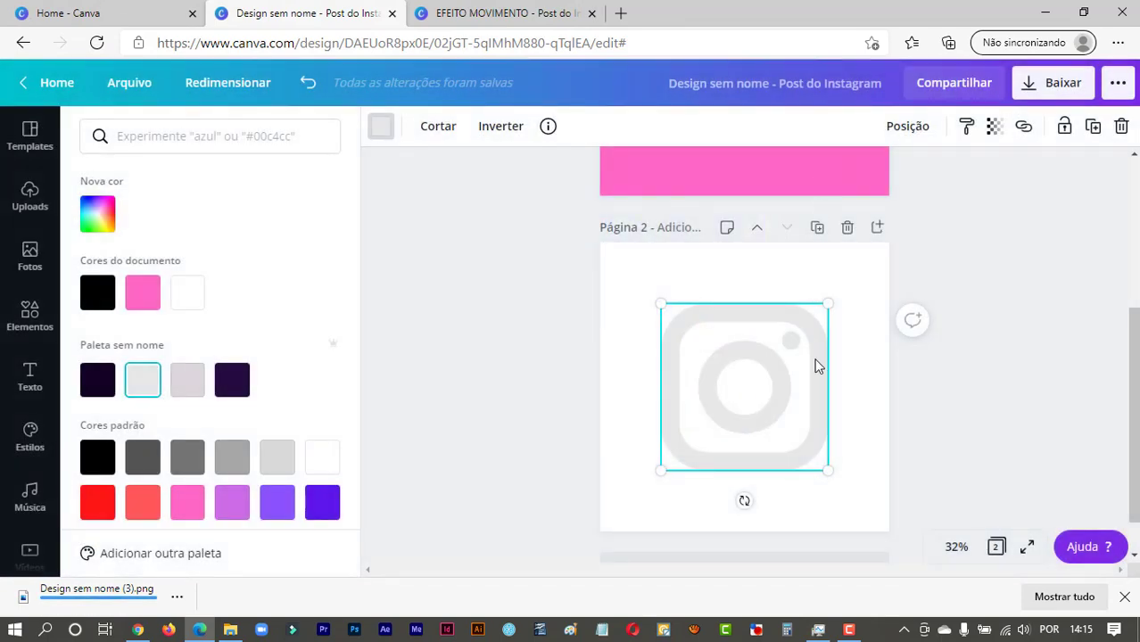
left_click(846, 228)
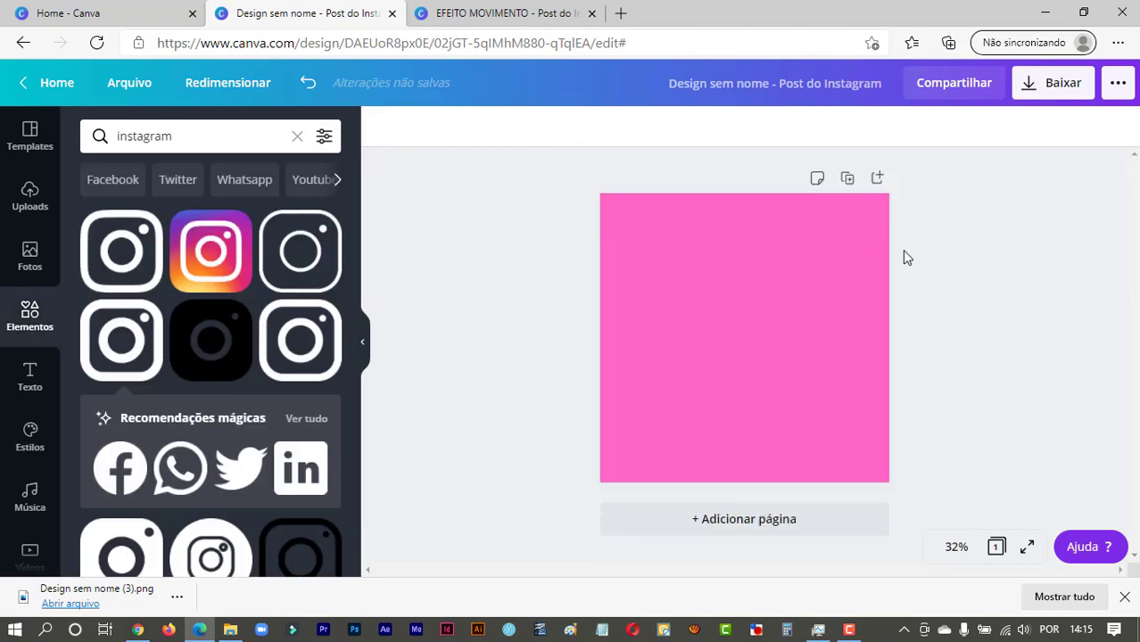
left_click(1125, 598)
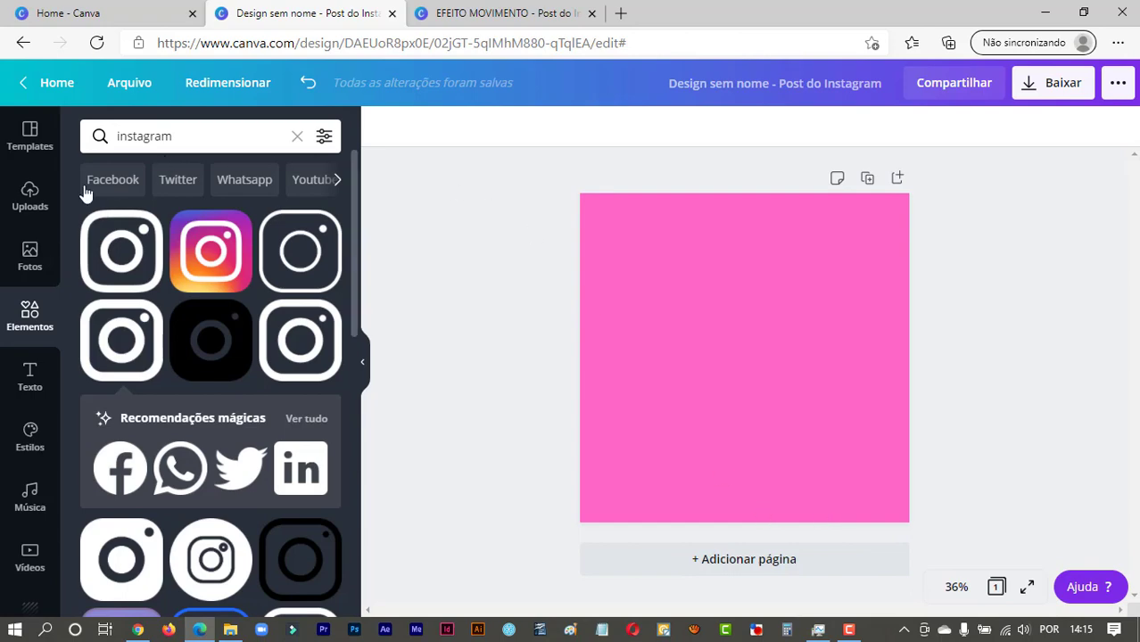
Upload Design sem nome (3) from Área de Trabalho and place it on the pink page.
left_click(31, 198)
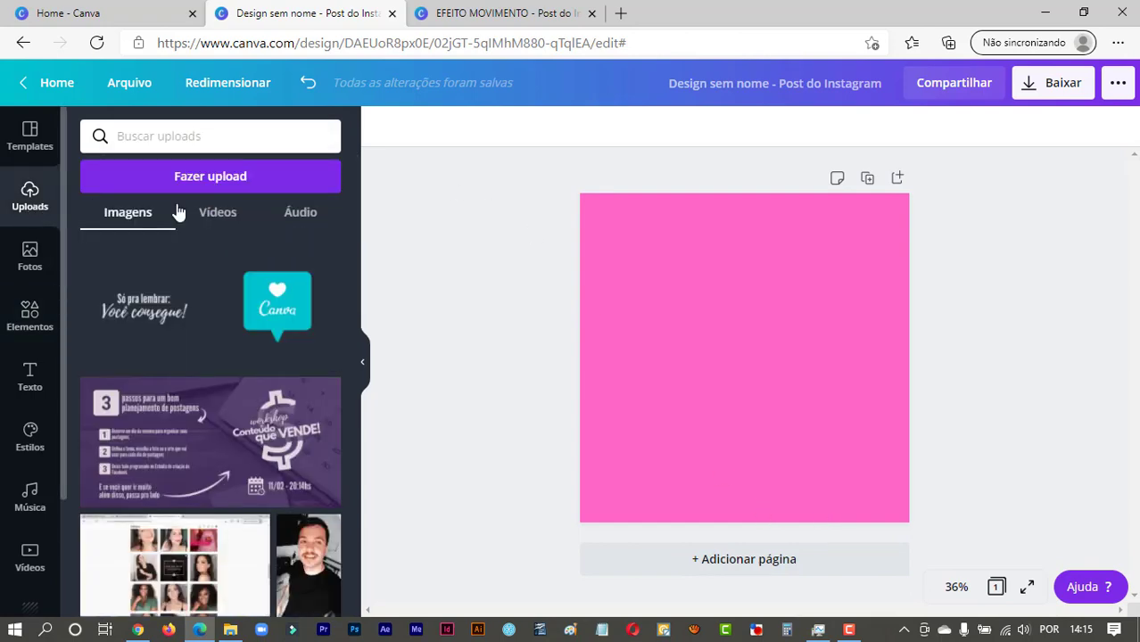
left_click(223, 184)
left_click(109, 229)
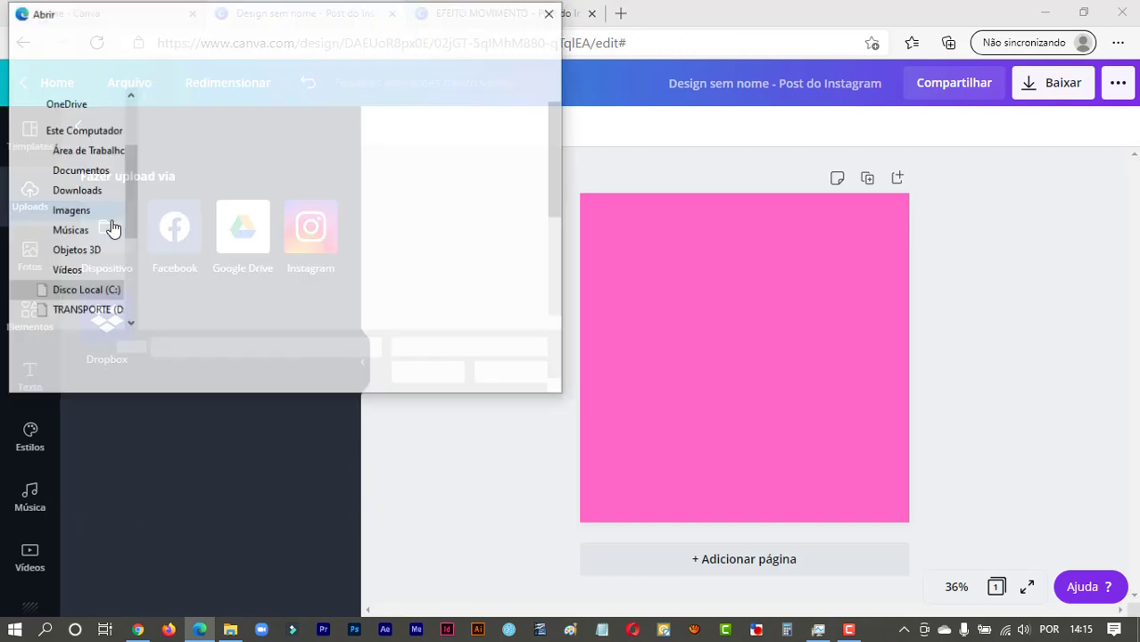
left_click(78, 150)
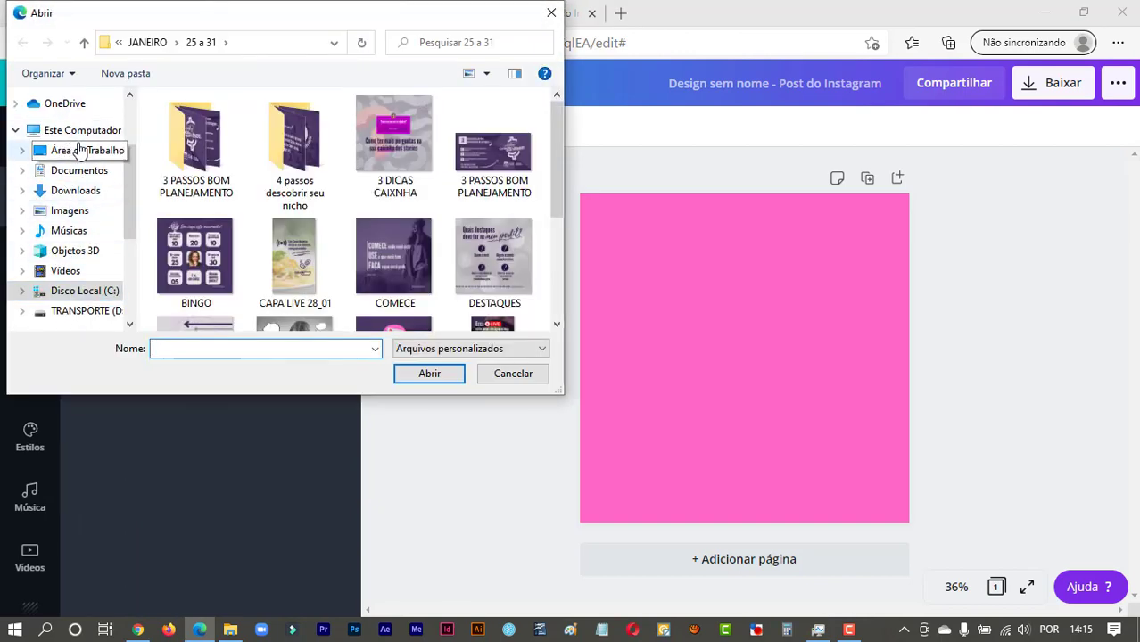
left_click(302, 150)
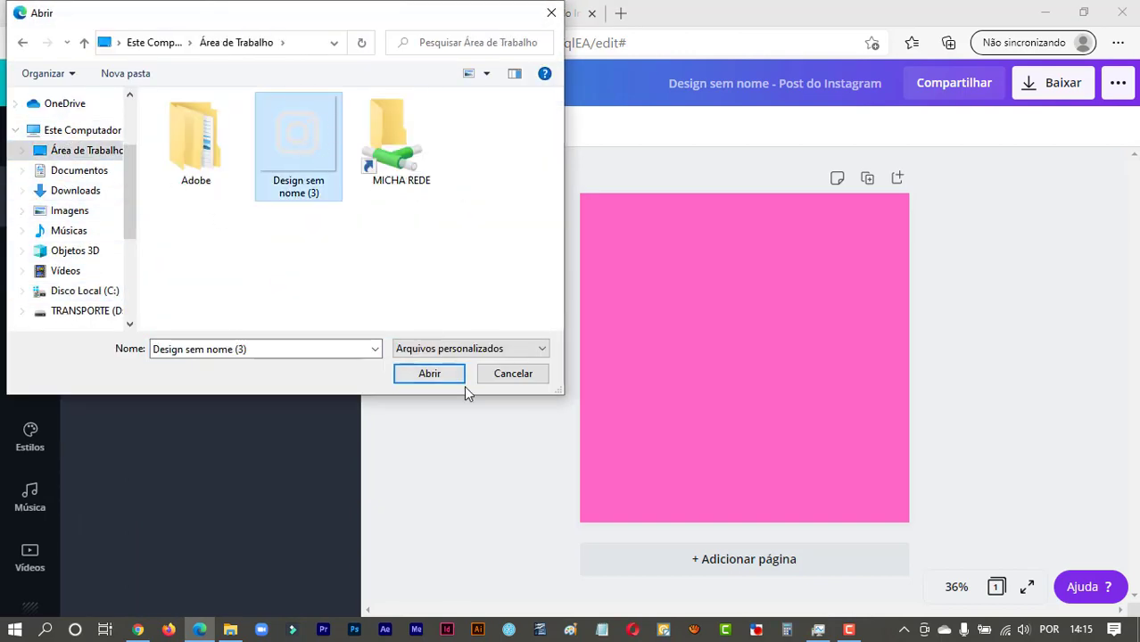
left_click(430, 374)
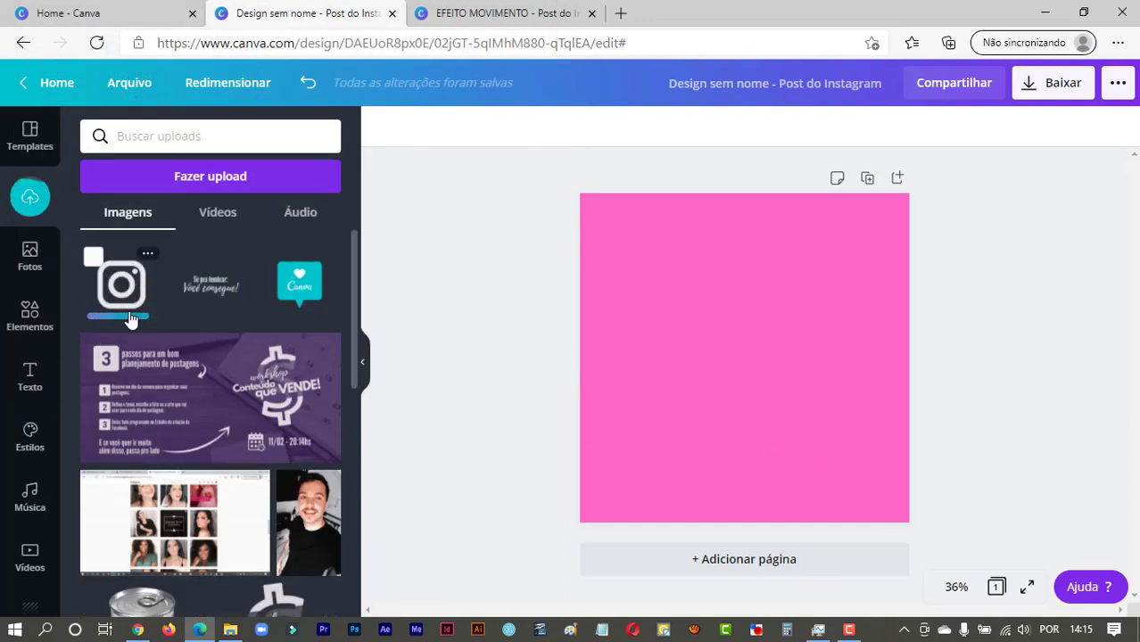
left_click(132, 285)
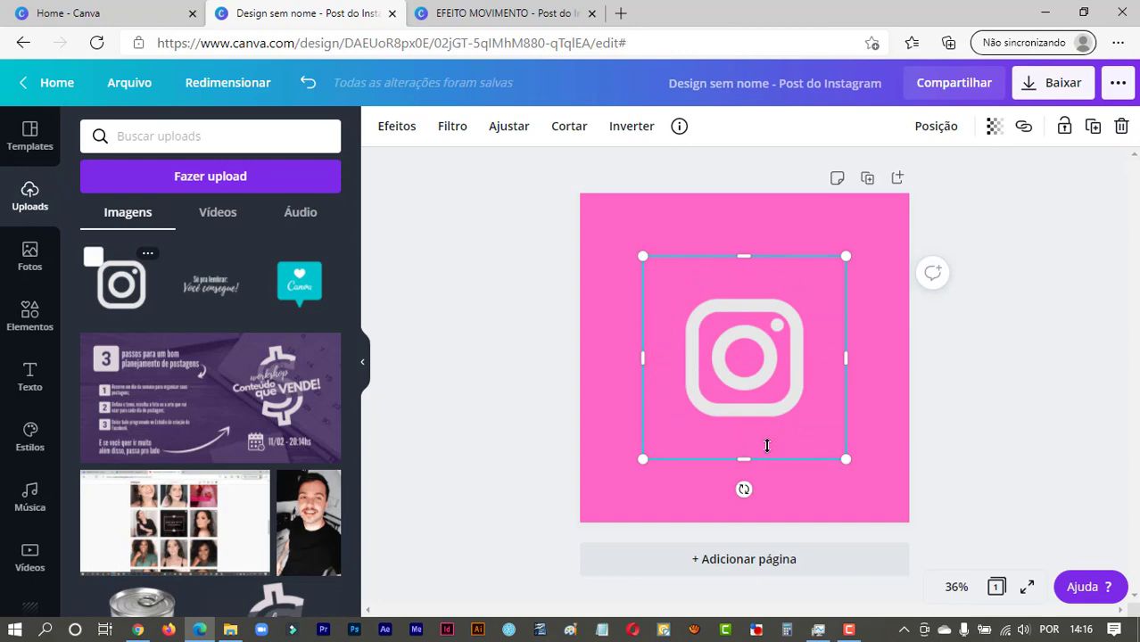
Try blur values of 10 and 100 on the Instagram icon, narrowing and widening its frame to compare the blurred edges.
left_click(501, 130)
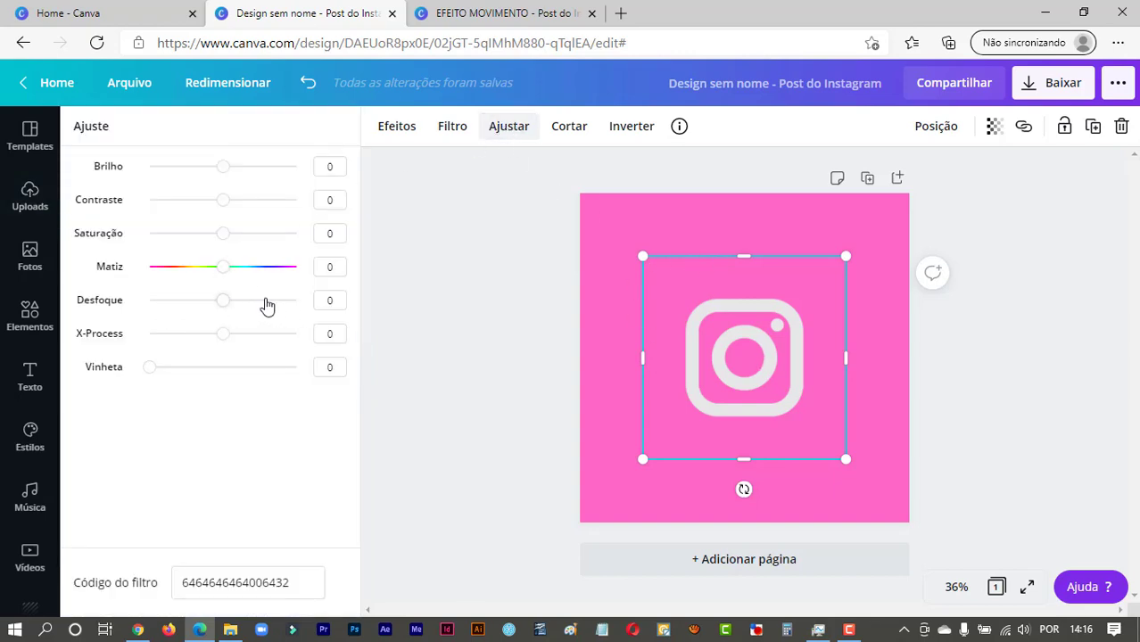
mouse_move(225, 304)
left_mouse_down()
mouse_move(294, 305)
mouse_move(230, 303)
left_mouse_up()
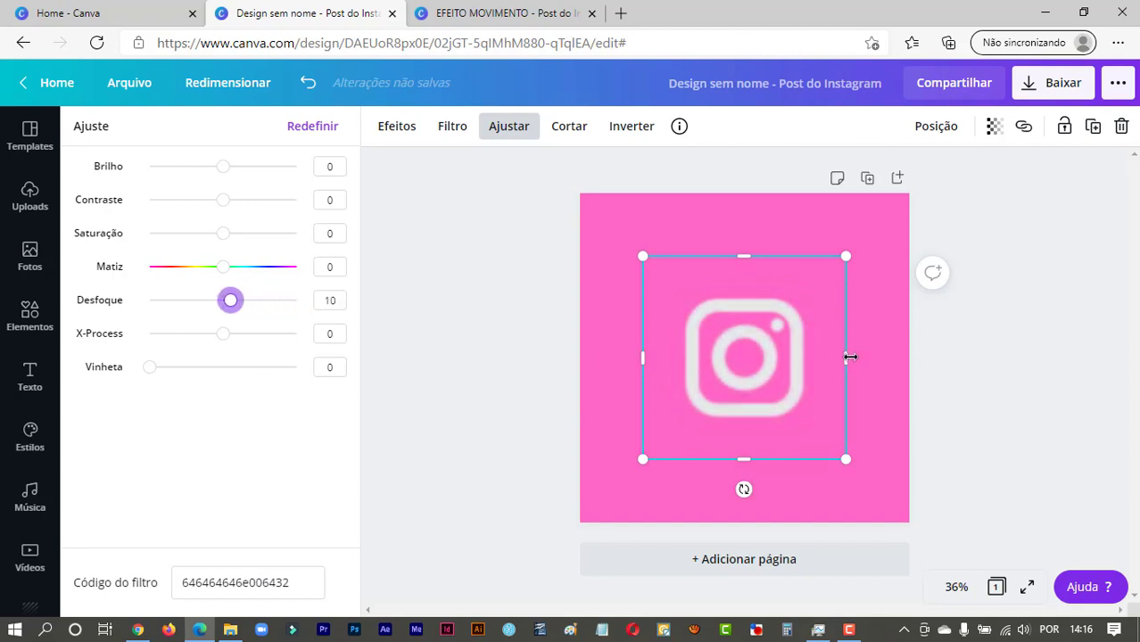
left_click_drag(850, 356, 803, 355)
left_click_drag(230, 300, 298, 307)
left_click(812, 426)
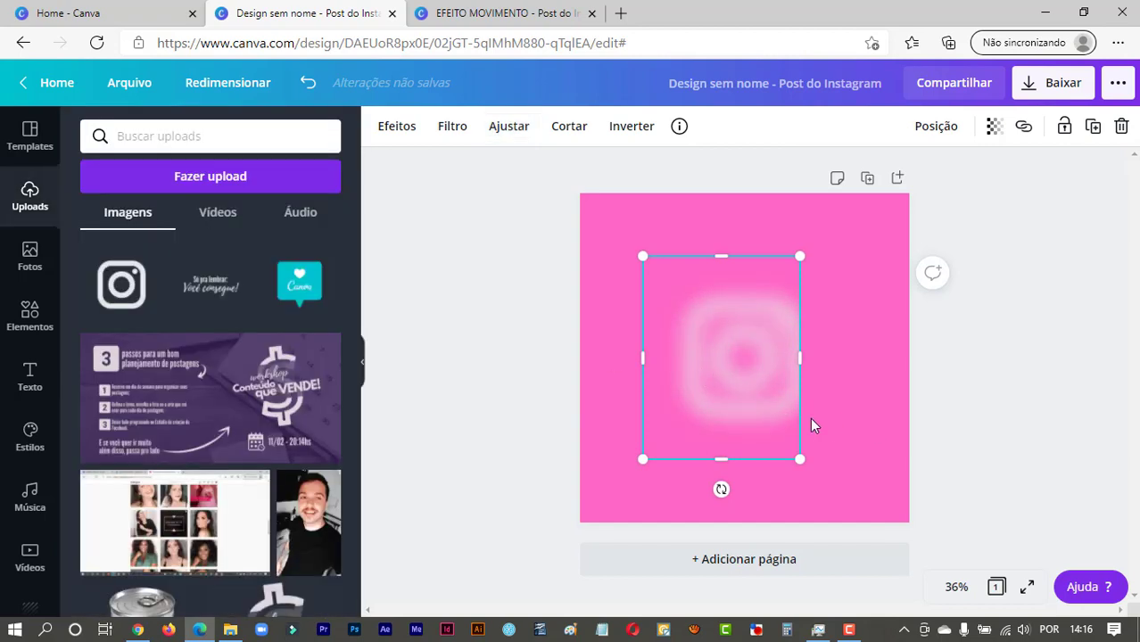
left_click(813, 419)
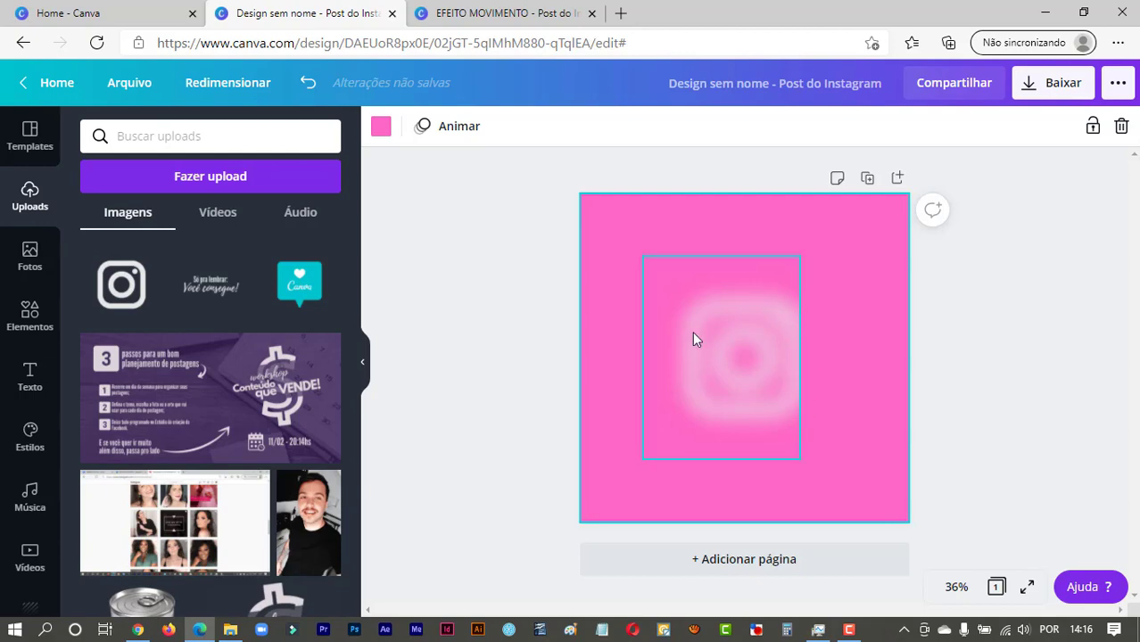
left_click(799, 371)
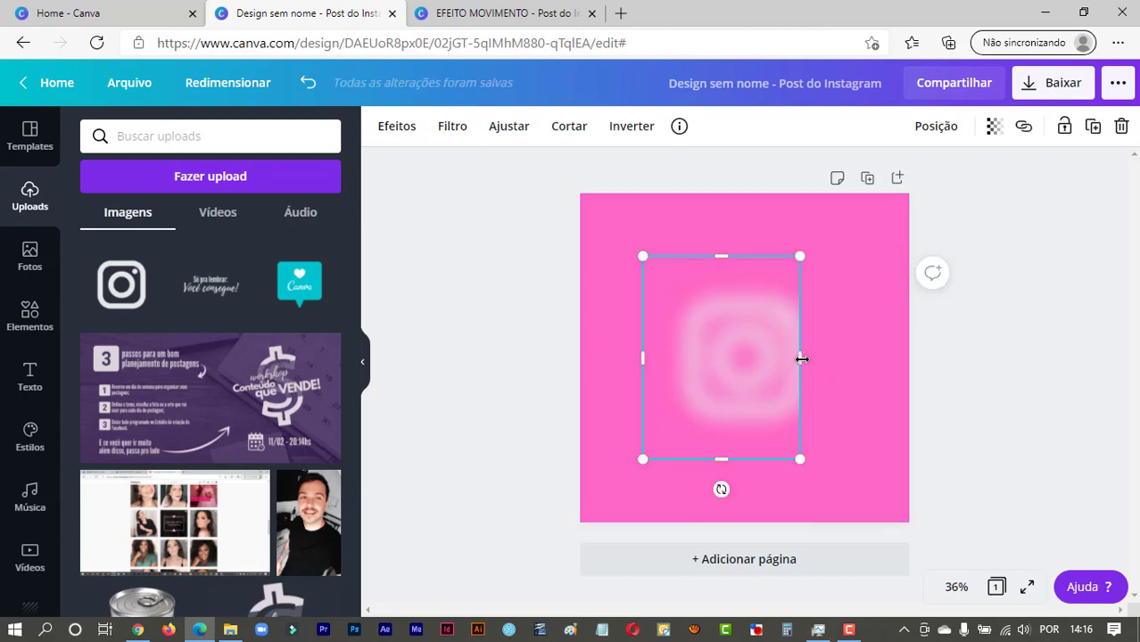
left_click_drag(801, 358, 844, 364)
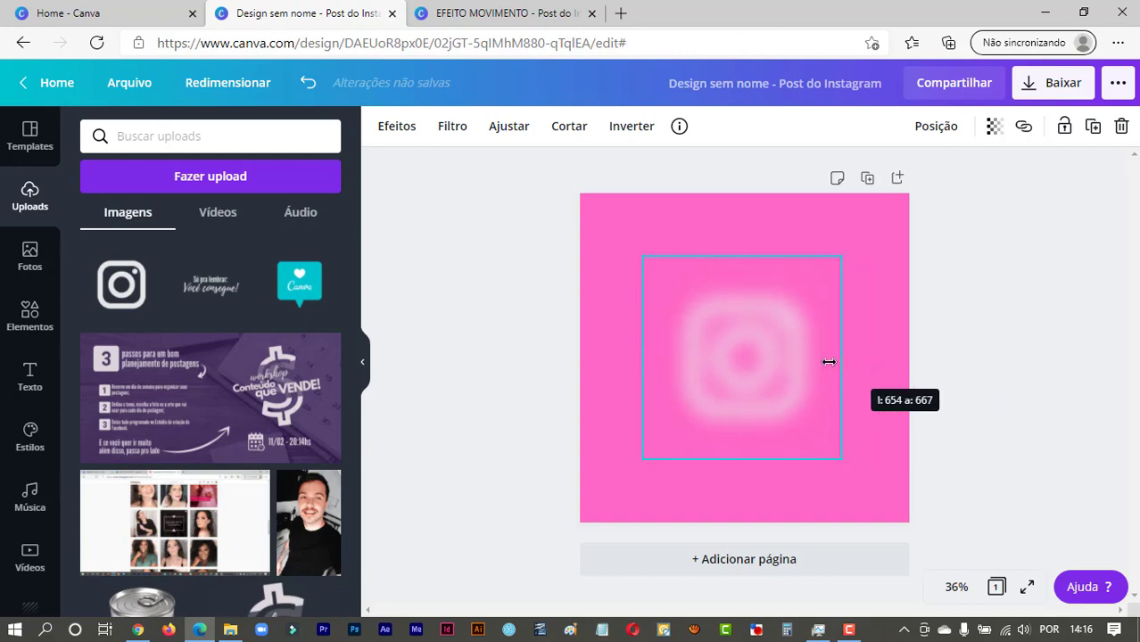
Reset the Instagram icon's blur to 0.
left_click(508, 125)
left_click(332, 300)
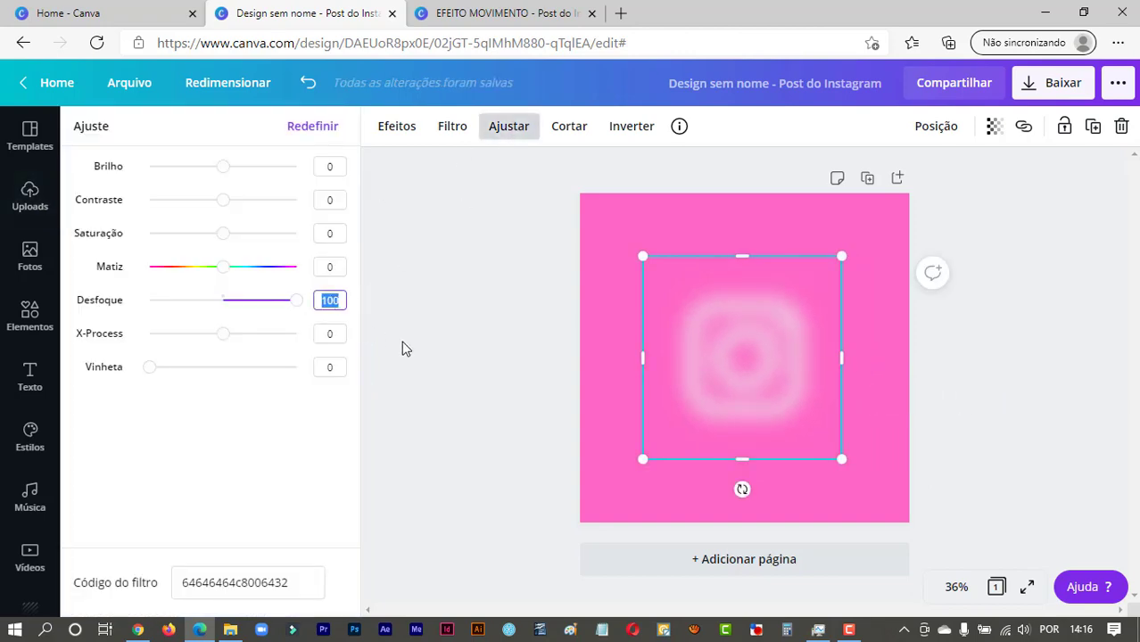
type("0")
key("Return")
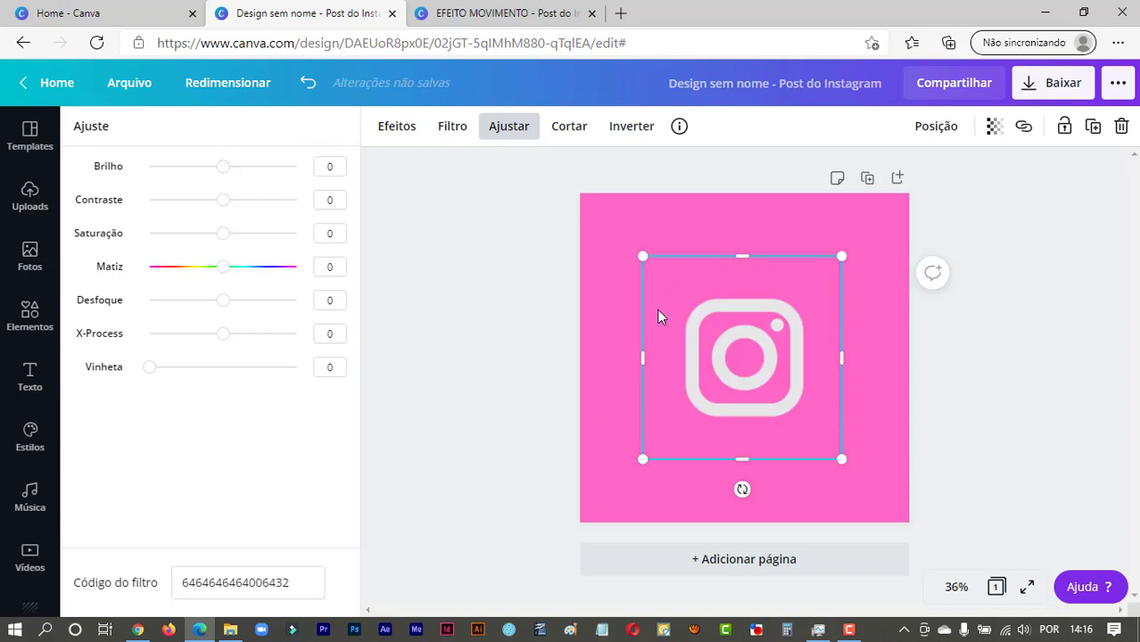
left_click(988, 373)
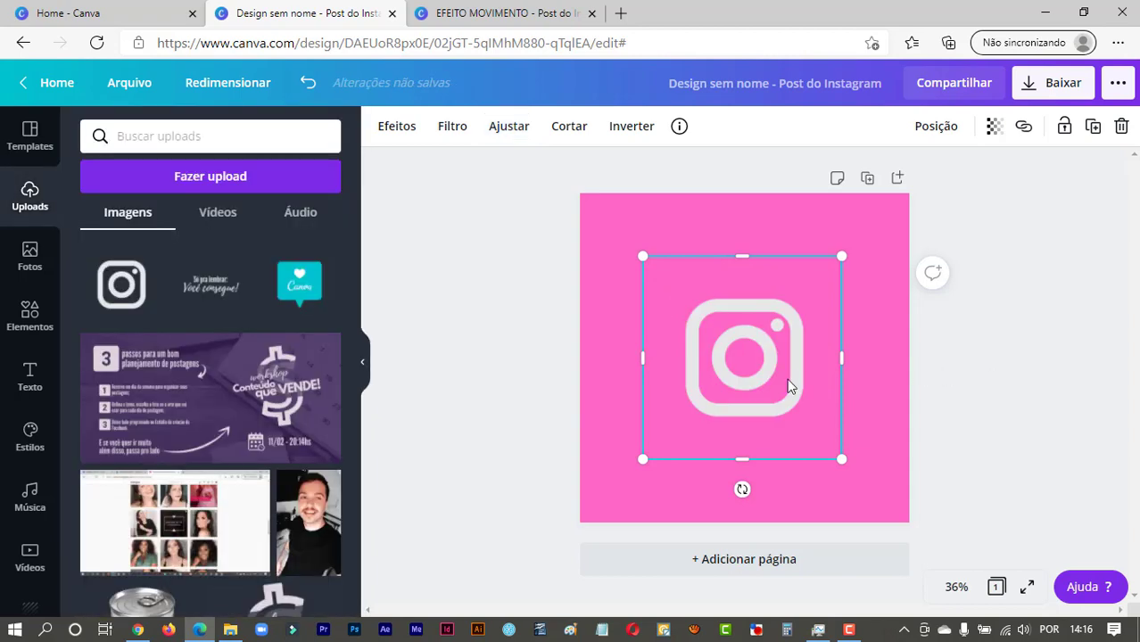
Following the EFEITO MOVIMENTO example, place a smaller copy of the icon near the page's lower-left corner, tilted slightly counterclockwise.
left_click(507, 12)
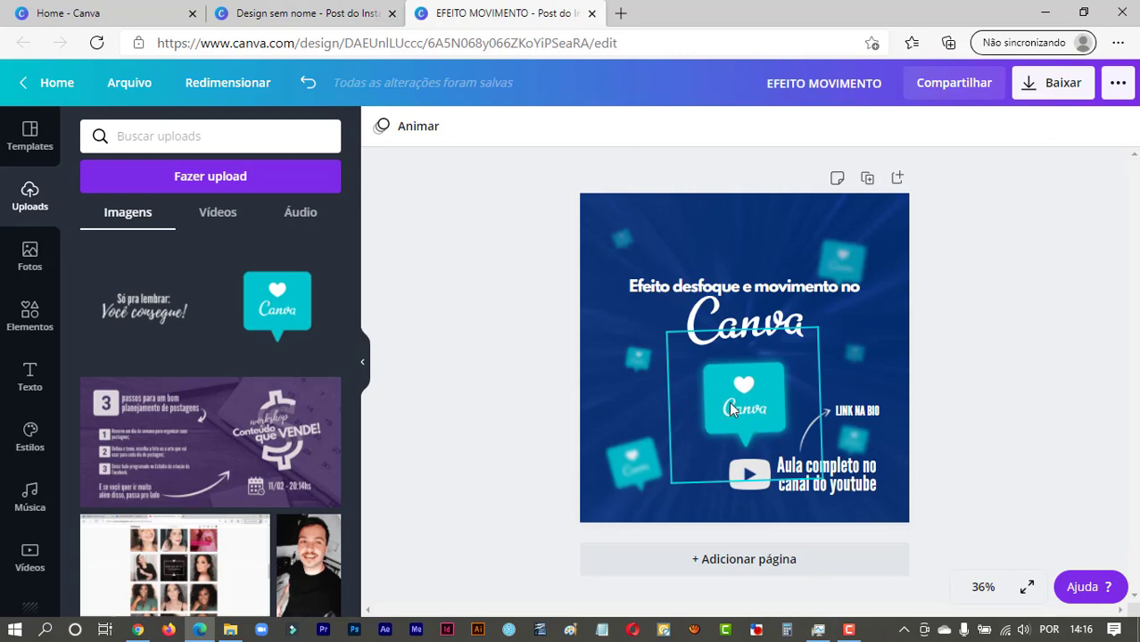
left_click(277, 12)
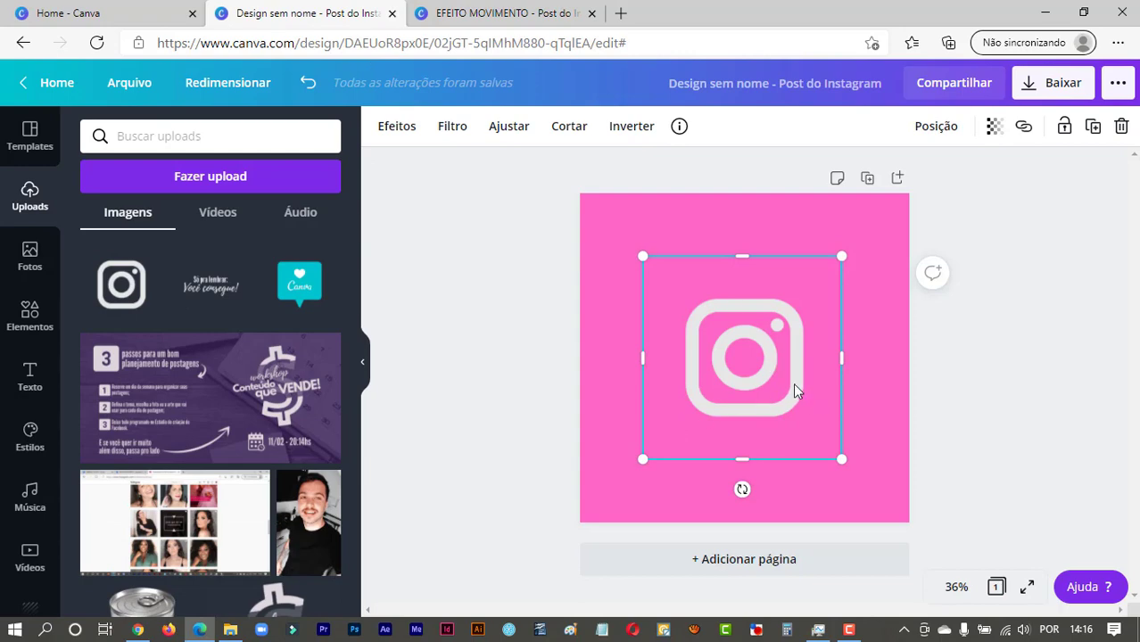
left_click_drag(794, 382, 708, 476)
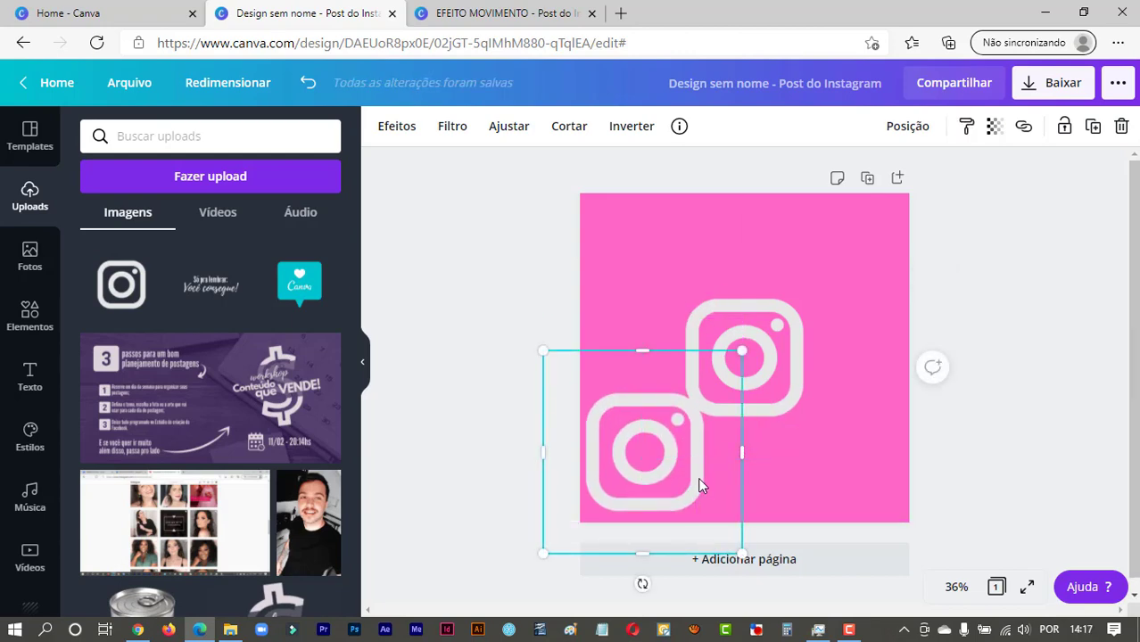
left_click_drag(746, 557, 675, 480)
left_click_drag(639, 423, 679, 459)
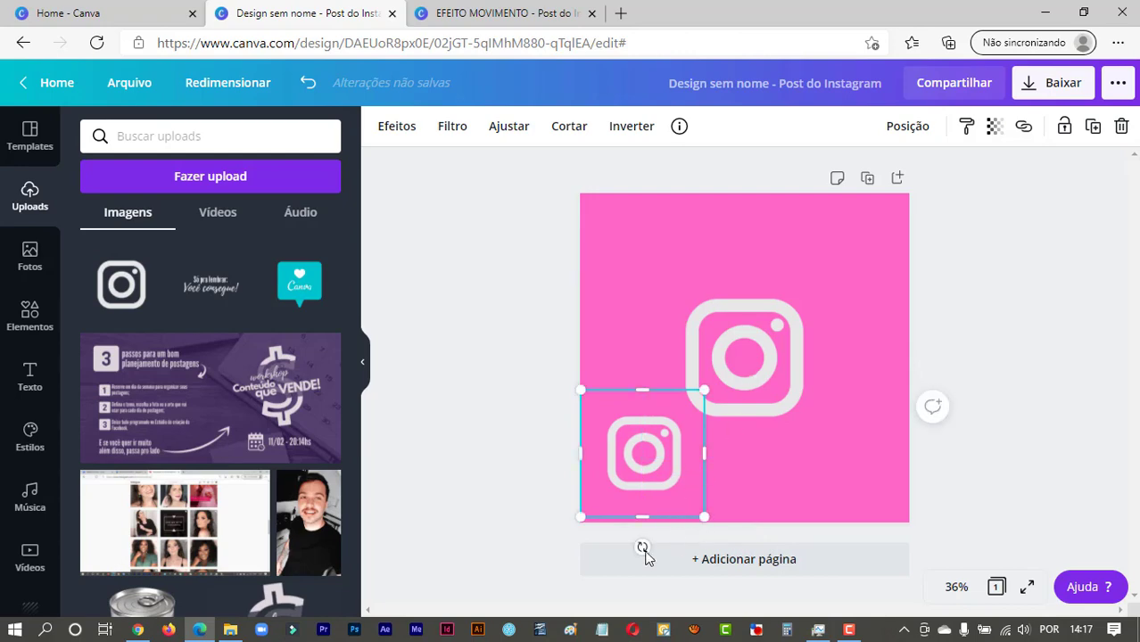
left_click_drag(642, 547, 654, 549)
left_click_drag(675, 441, 675, 453)
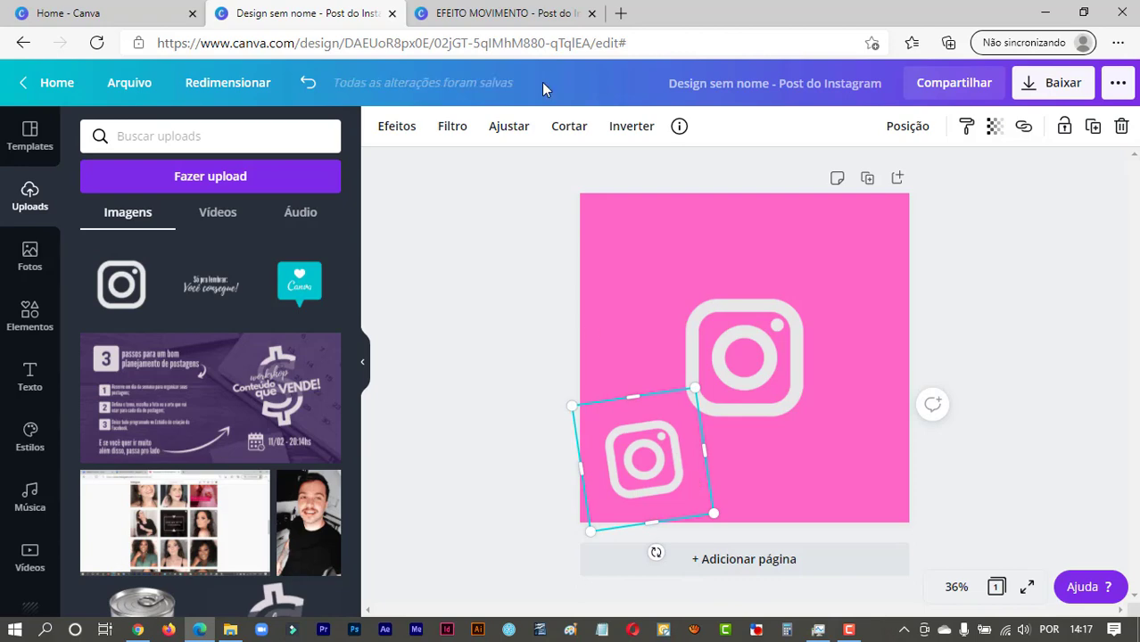
Set the lower-left icon's blur to 30 and its transparency to 86.
left_click(509, 128)
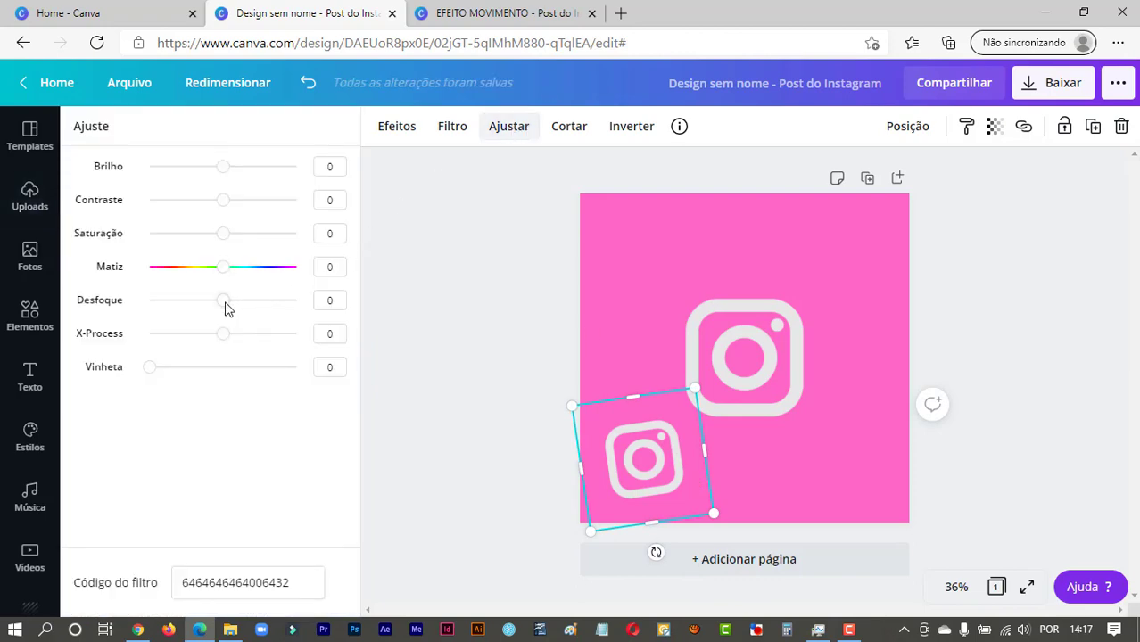
left_click_drag(225, 304, 246, 305)
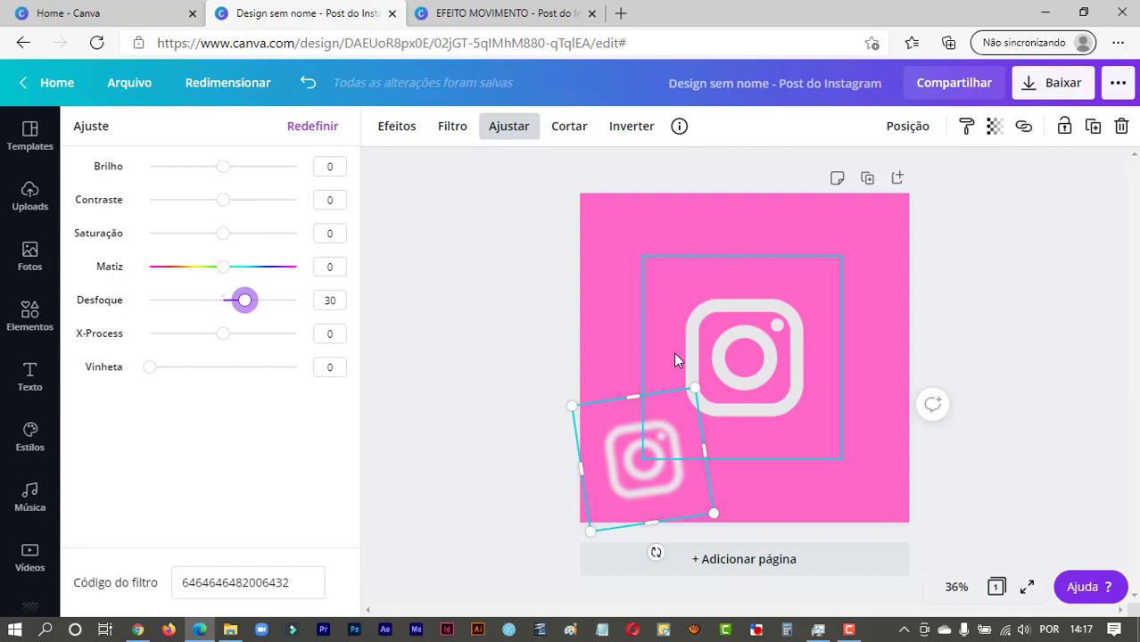
left_click(993, 124)
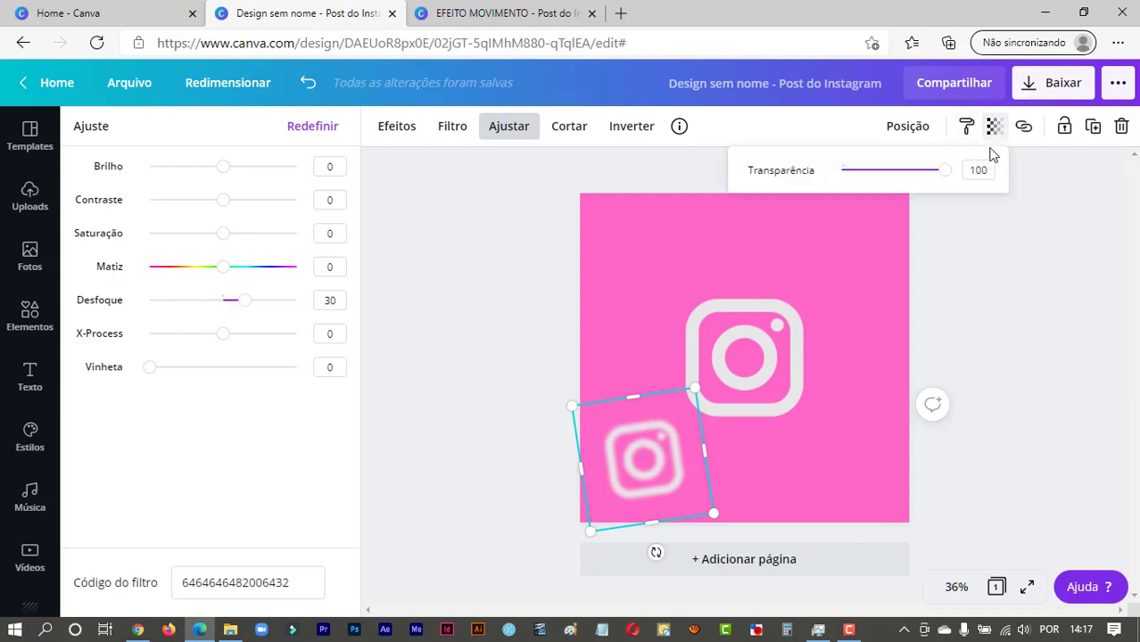
left_click_drag(949, 178, 932, 178)
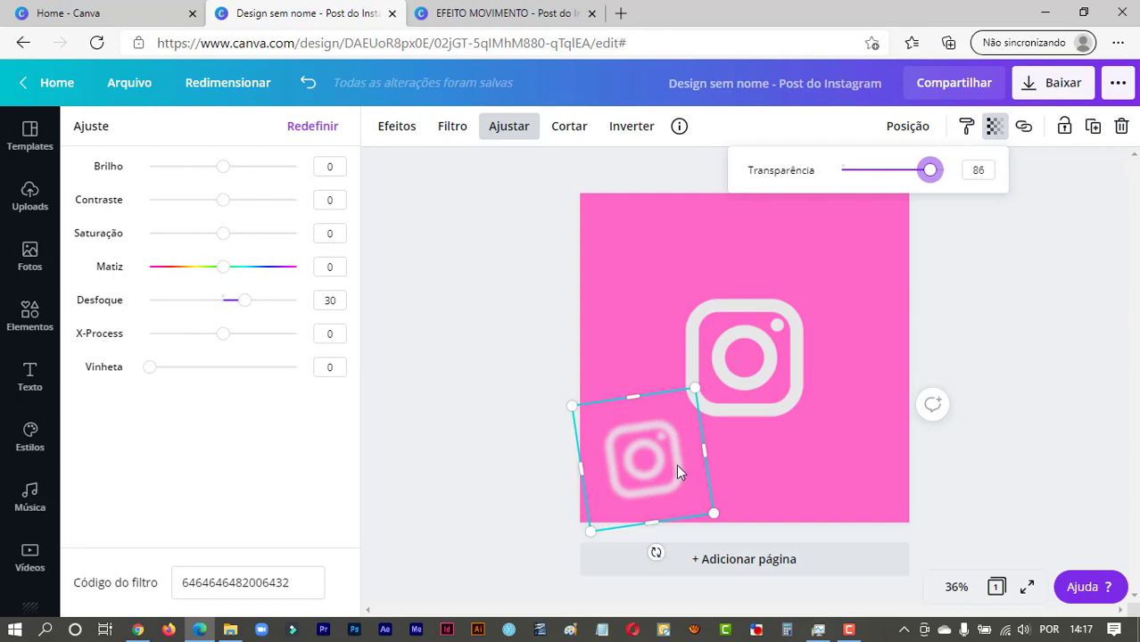
left_click(804, 419)
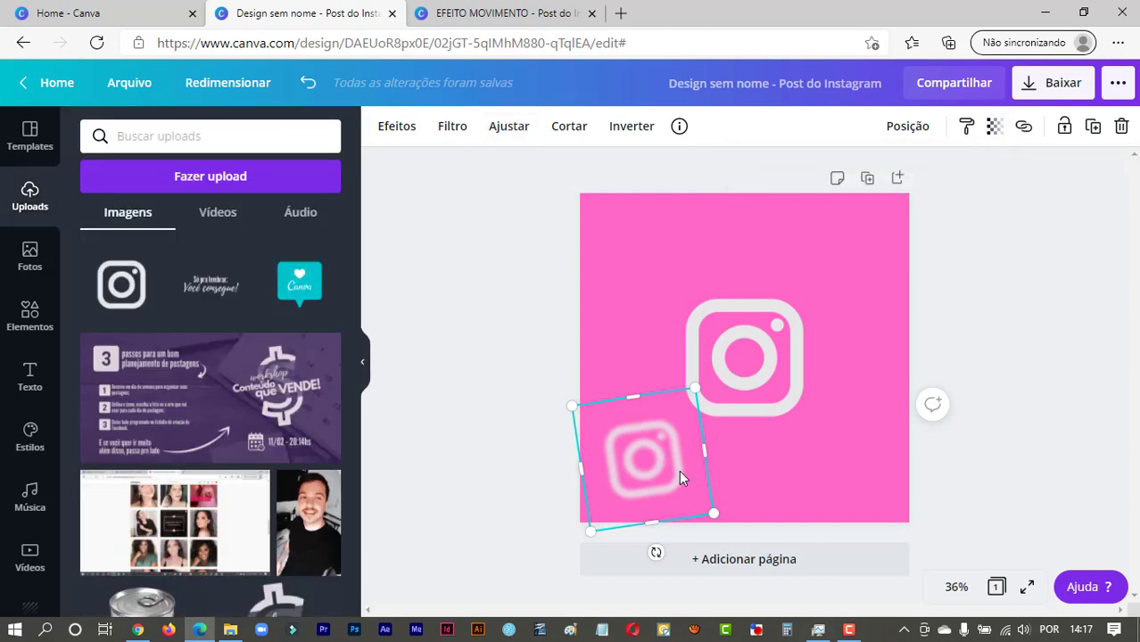
Place a smaller, clockwise-tilted copy of the blurred icon near the page's upper-right corner and set its transparency to 78.
left_click_drag(679, 470, 871, 281)
left_click_drag(849, 362, 822, 355)
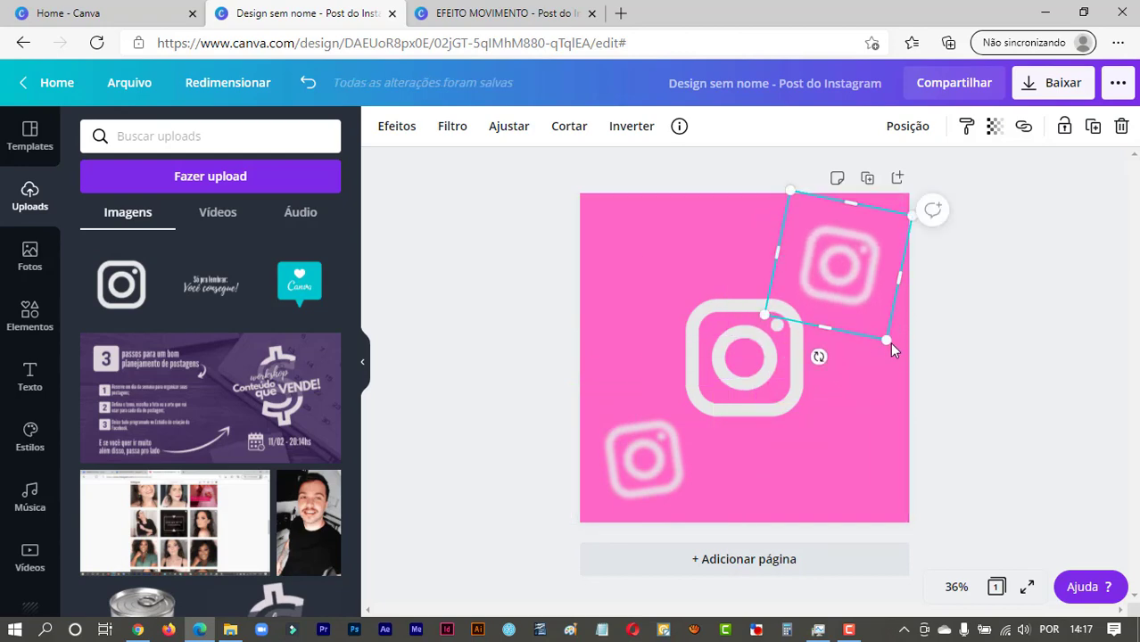
left_click_drag(889, 343, 869, 301)
left_click_drag(835, 254, 844, 263)
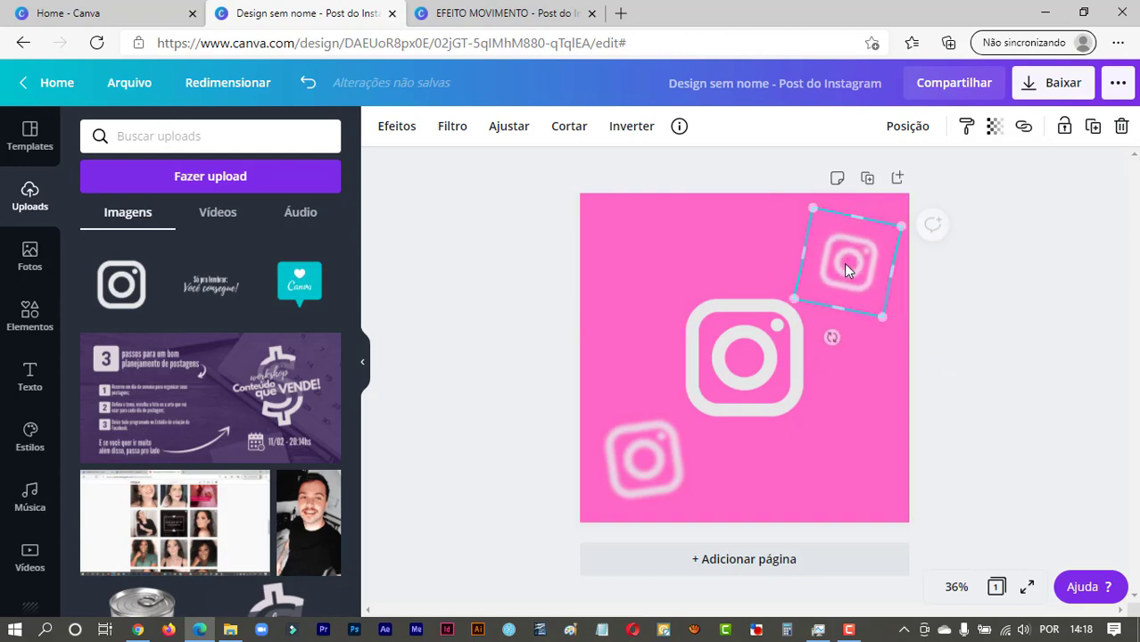
left_click(1001, 128)
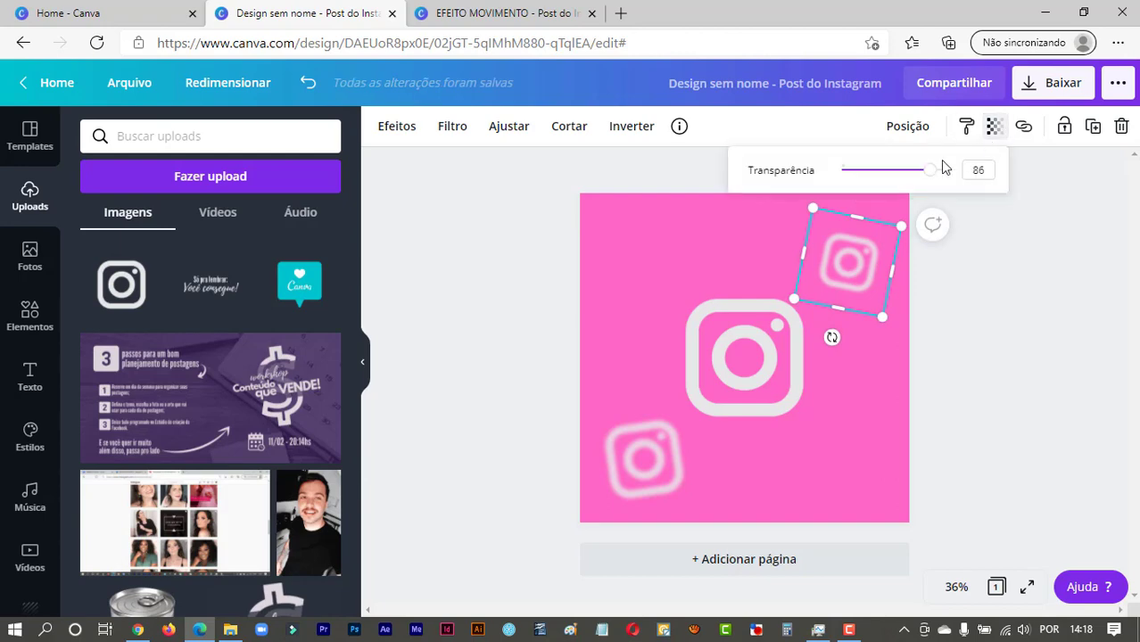
left_click_drag(917, 171, 923, 179)
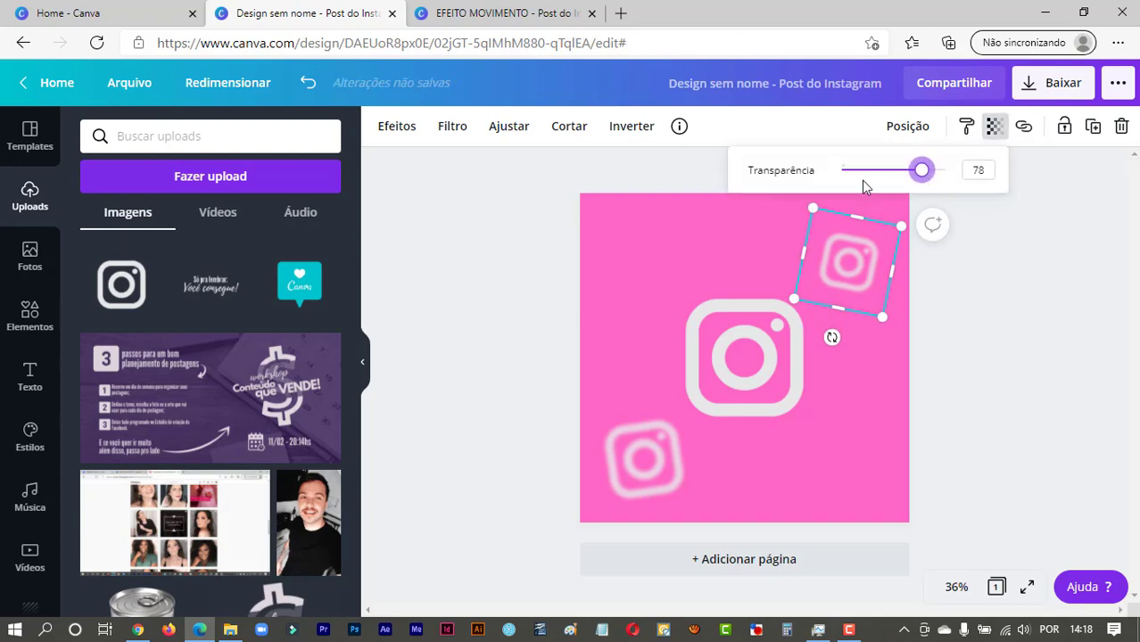
Set the upper-right icon's blur to 42 and place a much smaller, counterclockwise-tilted copy of it near the page's upper-left corner.
left_click(509, 126)
left_click_drag(223, 299, 255, 304)
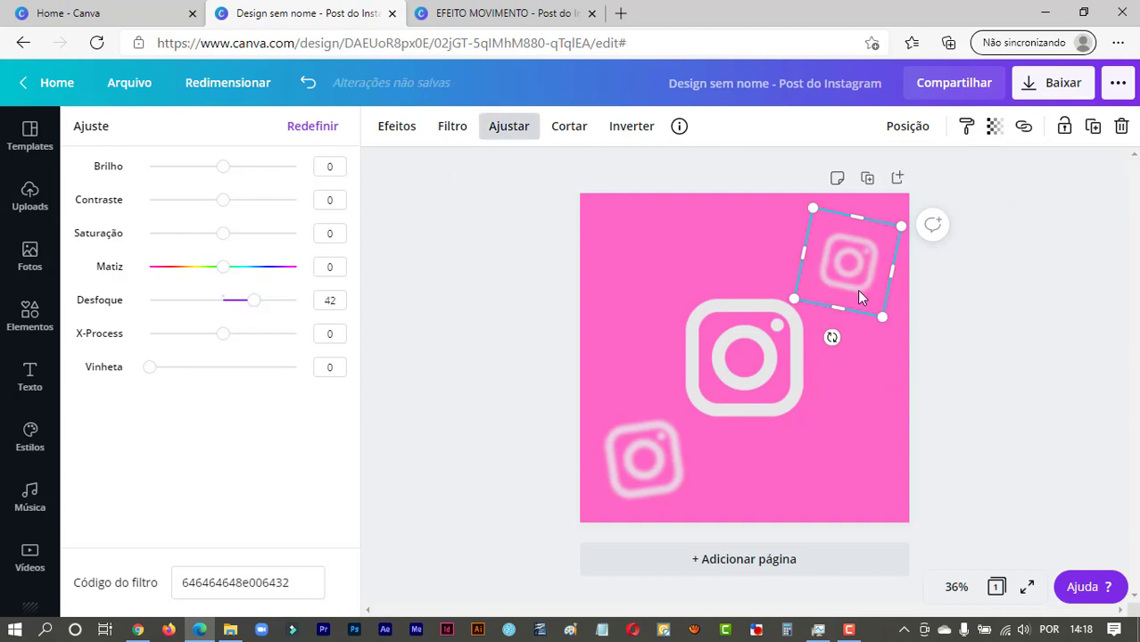
left_click_drag(857, 273, 652, 259)
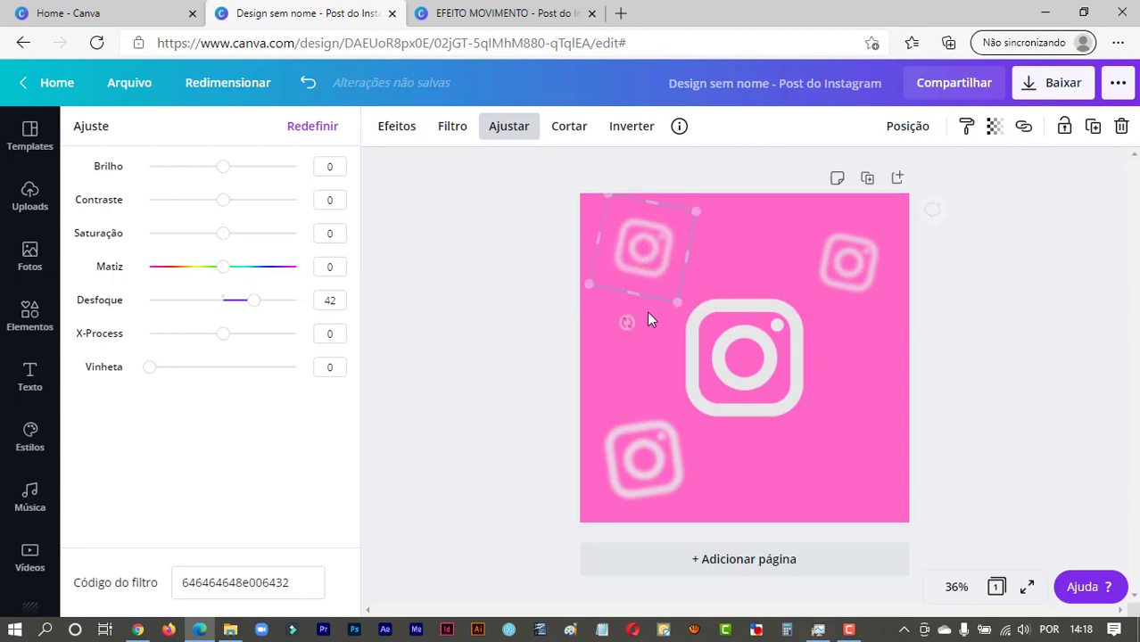
left_click_drag(626, 325, 660, 331)
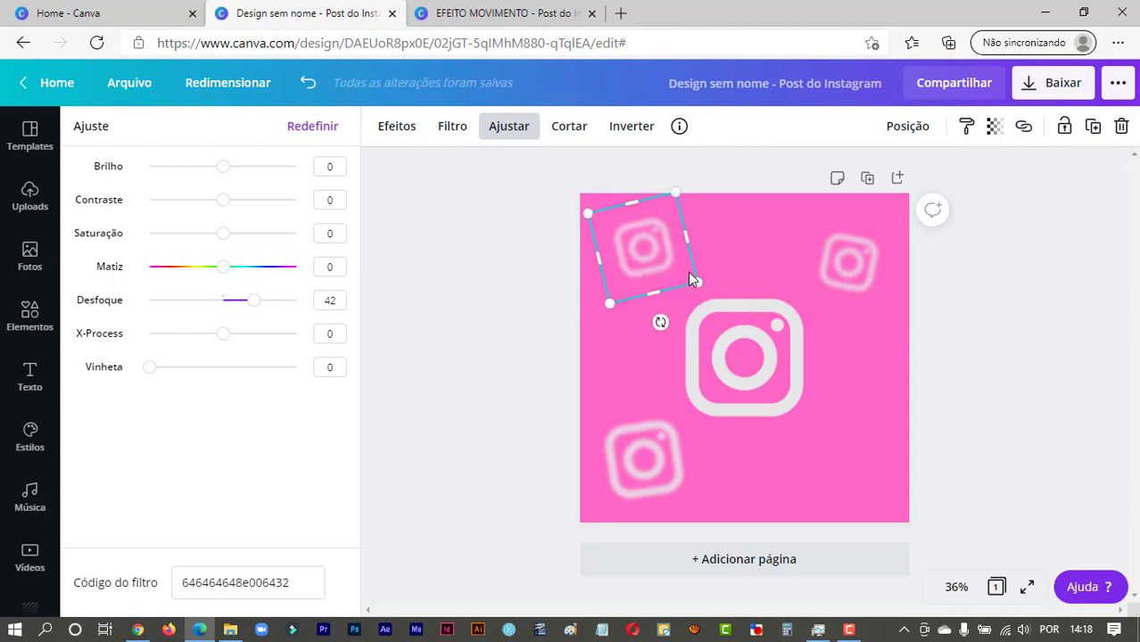
left_click_drag(687, 272, 632, 246)
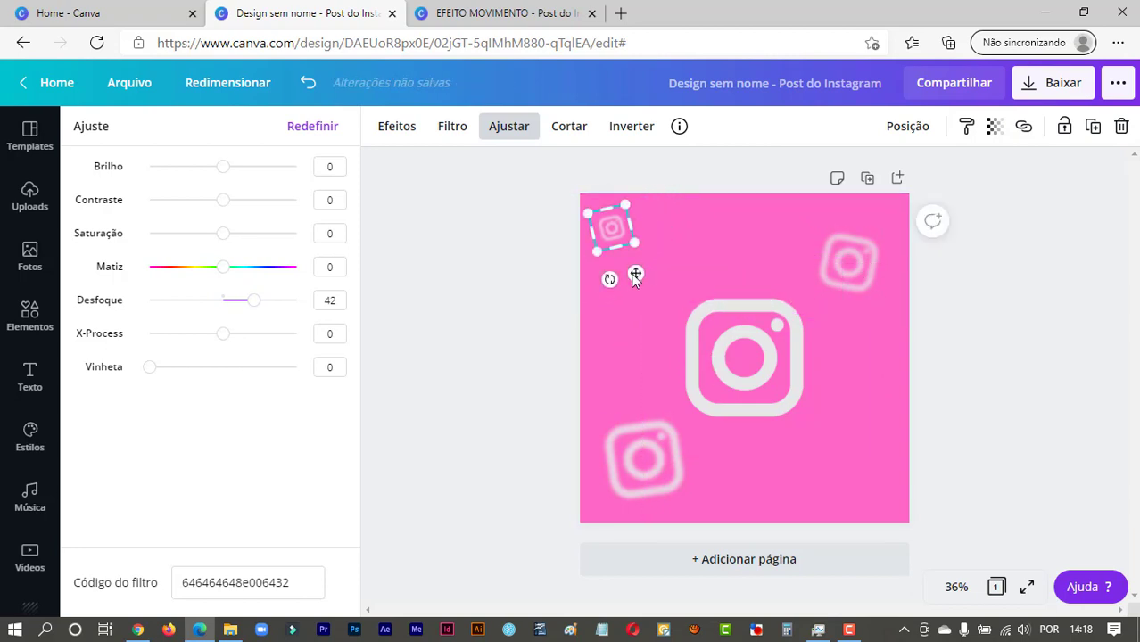
Set the small upper-left icon's transparency to 45 and increase its blur.
left_click(993, 125)
left_click_drag(921, 169, 888, 170)
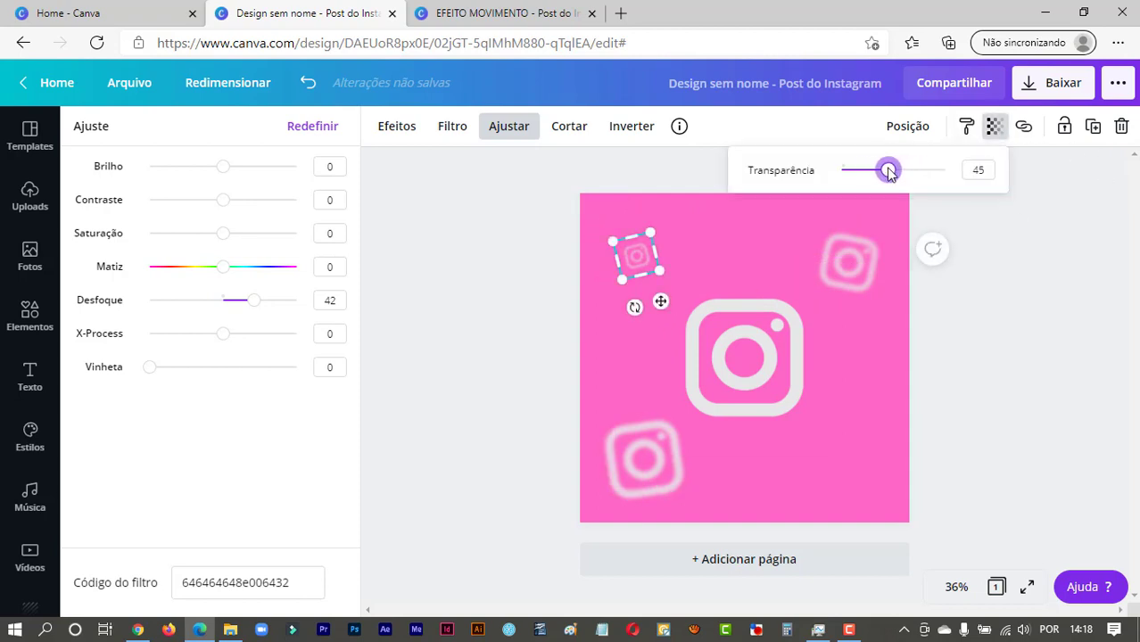
left_click_drag(259, 303, 285, 303)
Place a smaller copy of the upper-right icon near the page's lower-right corner, tilted slightly clockwise.
left_click(861, 301)
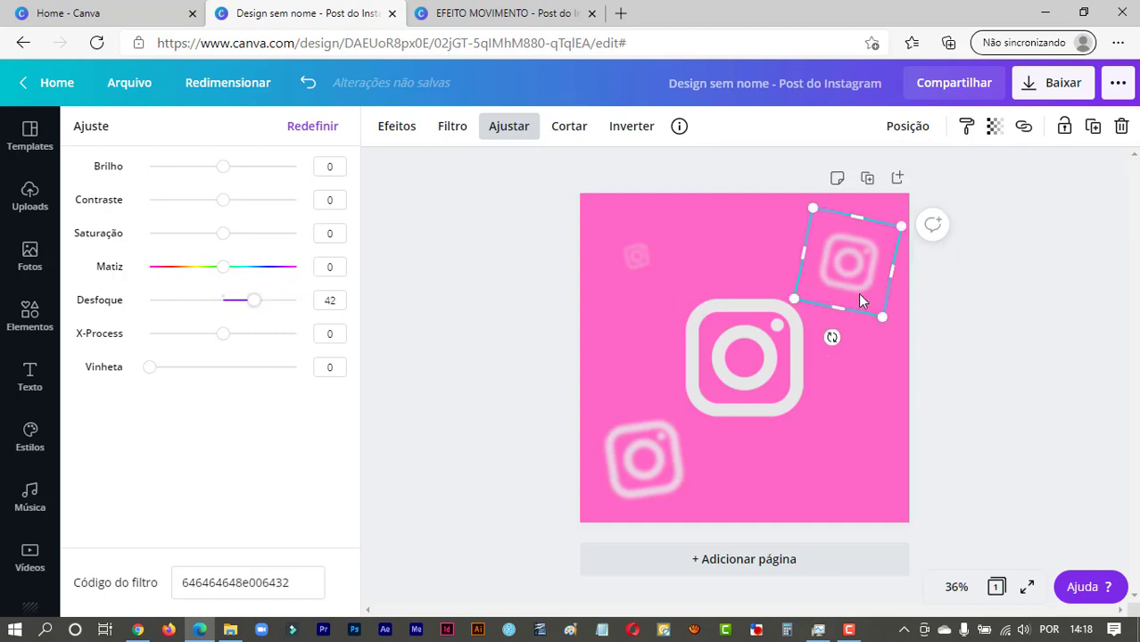
left_click_drag(858, 276, 858, 466)
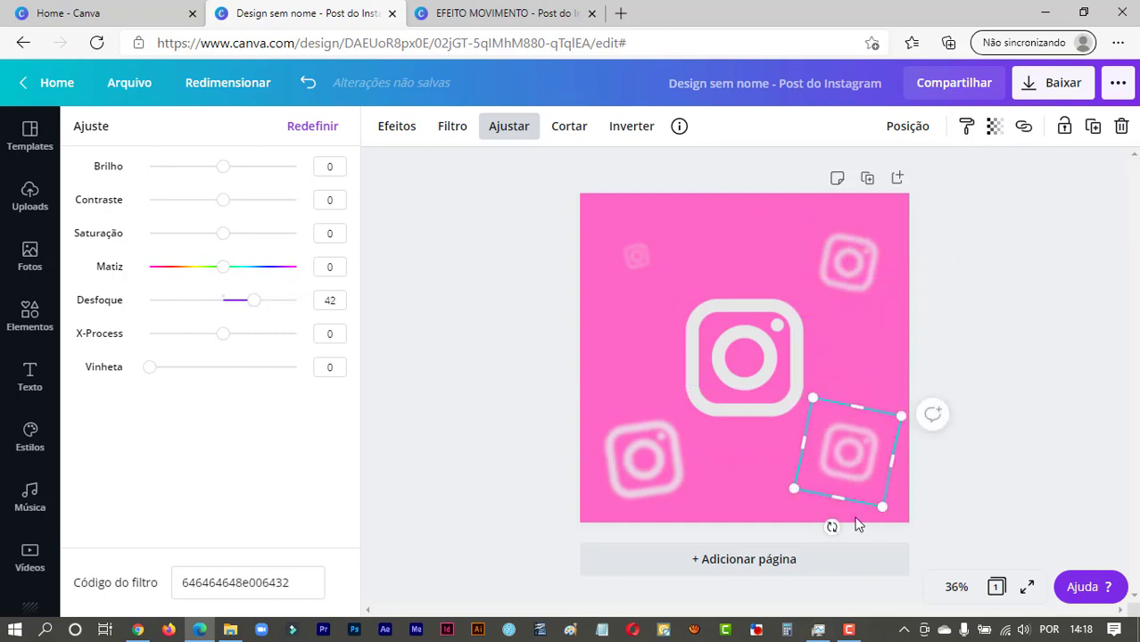
left_click_drag(836, 529, 849, 535)
mouse_move(863, 465)
left_mouse_down()
mouse_move(864, 448)
mouse_move(868, 481)
mouse_move(851, 447)
left_mouse_up()
key("ctrl+z")
Set the lower-right icon's transparency to 74 and its blur to 64.
left_click(992, 127)
left_click_drag(941, 170, 918, 169)
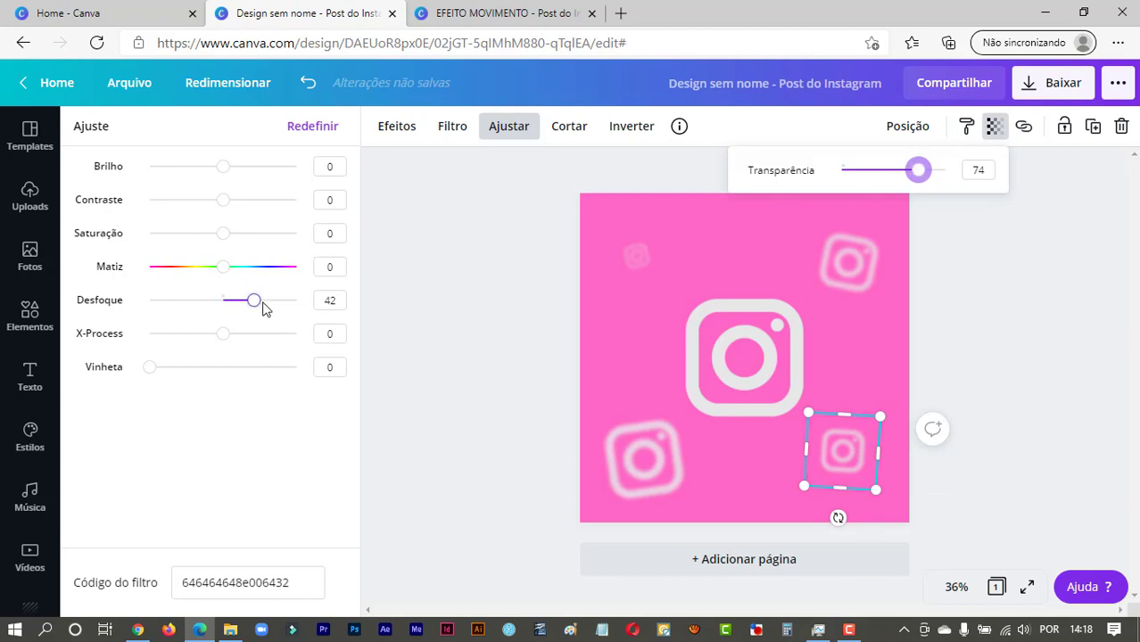
left_click_drag(255, 301, 270, 304)
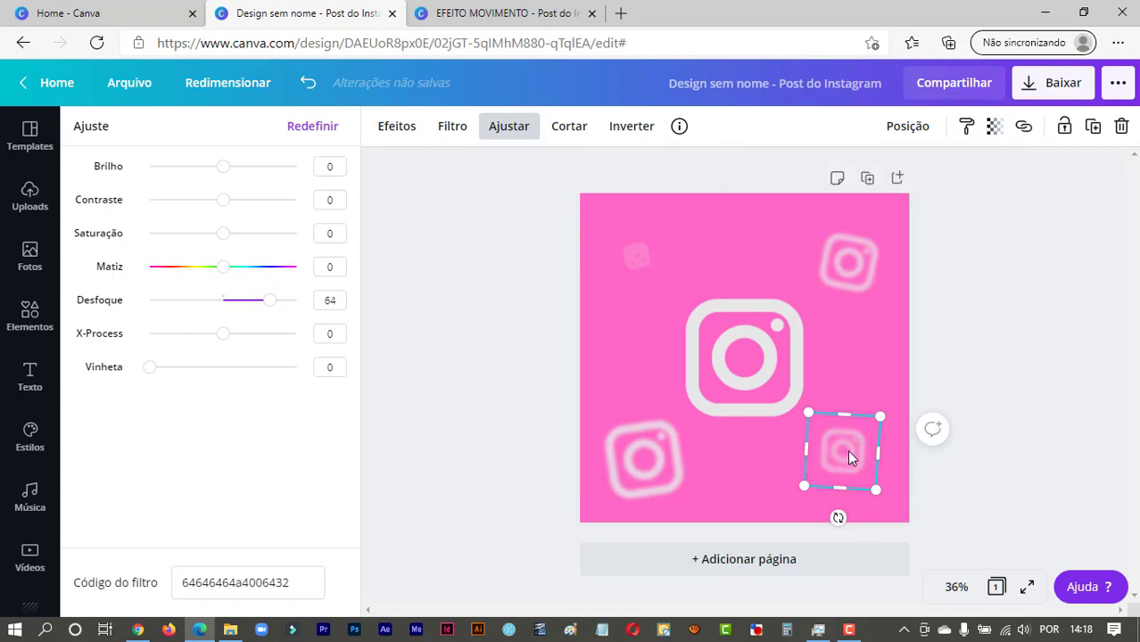
Shrink the central Instagram icon slightly, keeping it in the middle of the page.
left_click(799, 358)
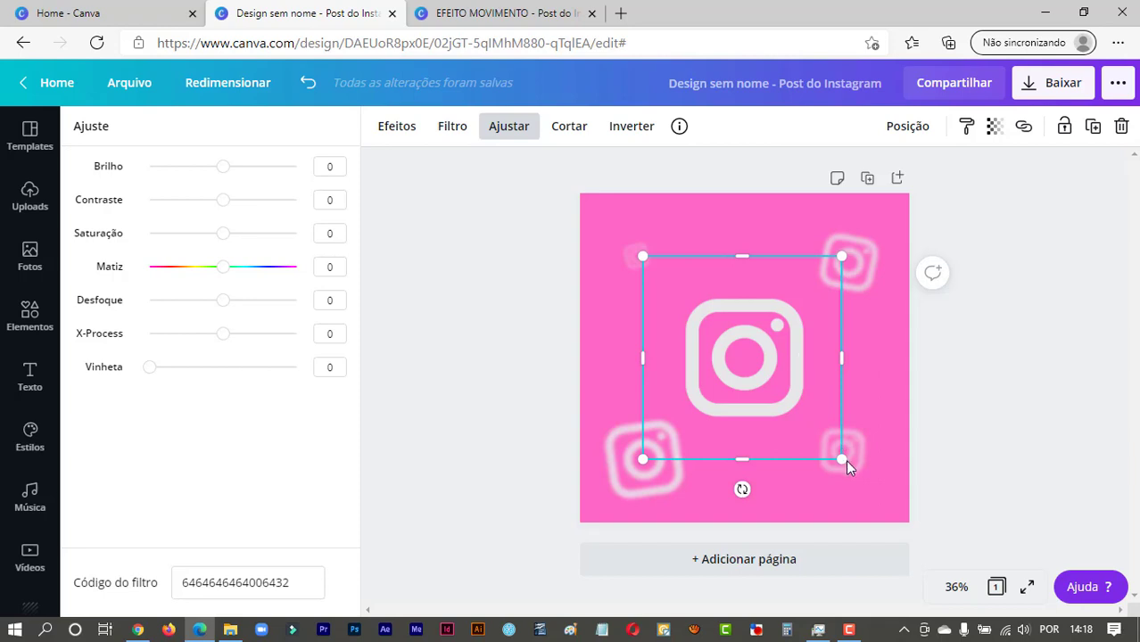
left_click_drag(845, 459, 825, 443)
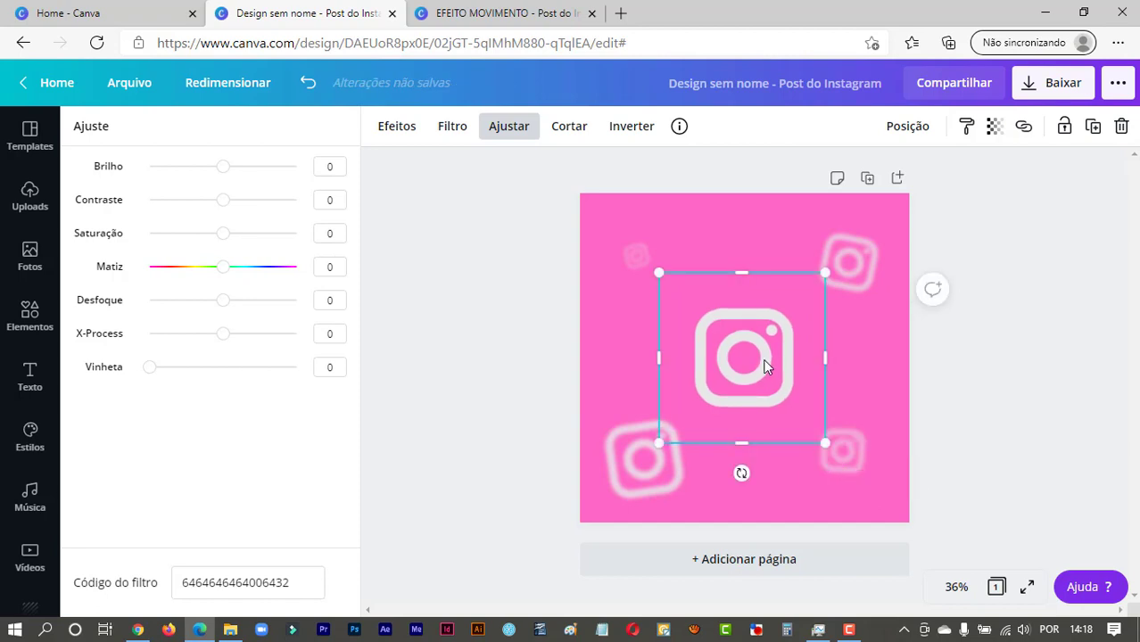
left_click(996, 361)
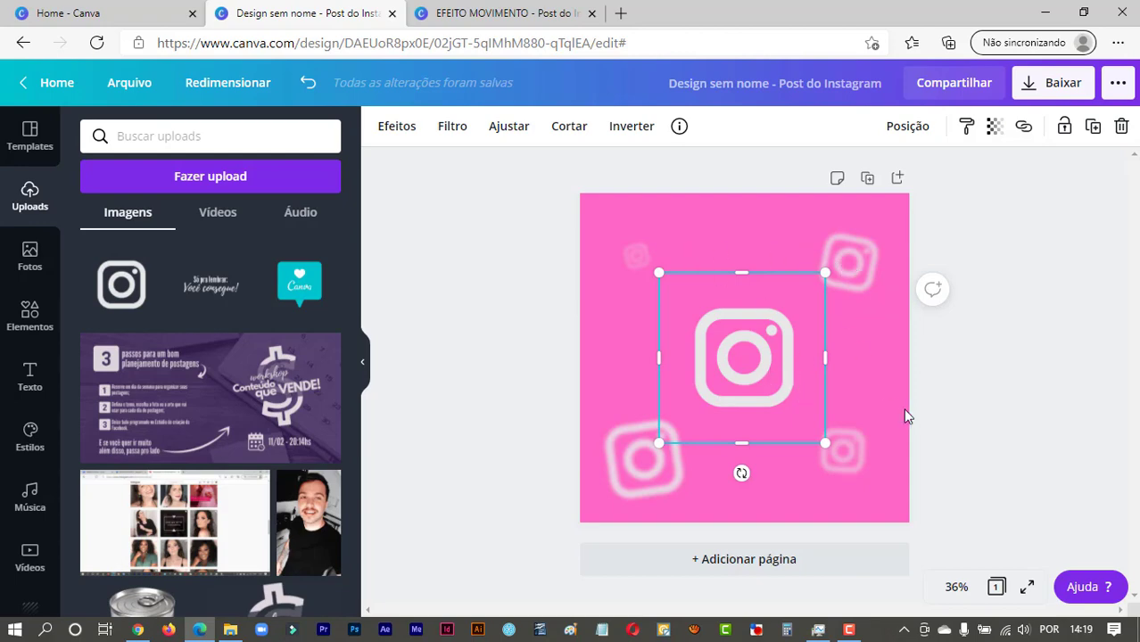
left_click(848, 381)
Following the EFEITO MOVIMENTO example, duplicate the central icon and move the copy to the right of the original.
key("ctrl+Tab")
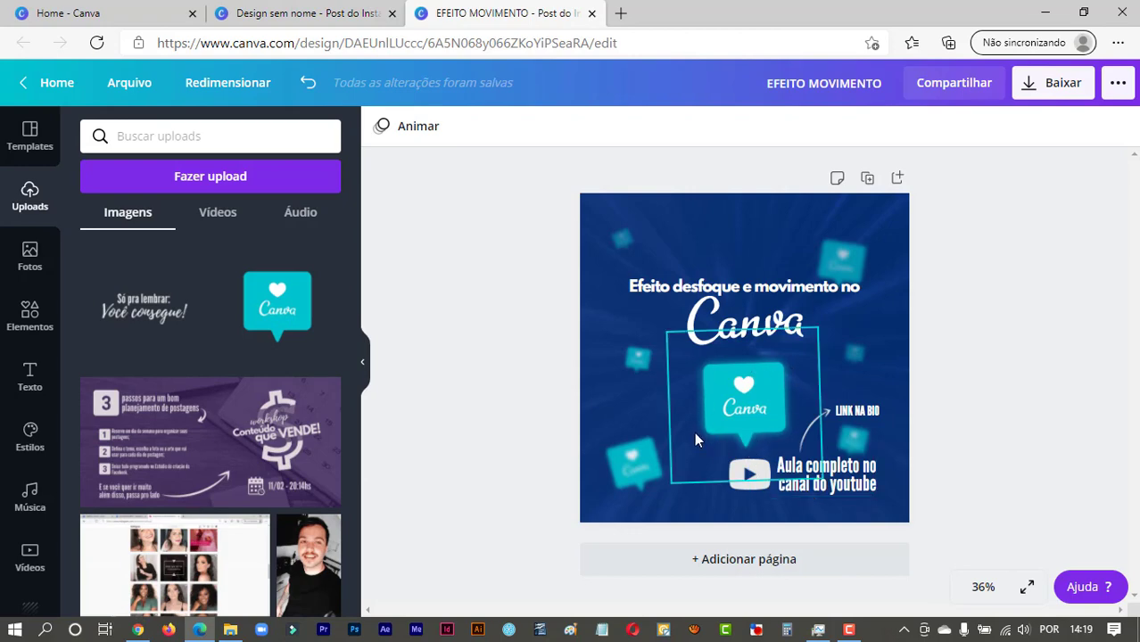
left_click(257, 9)
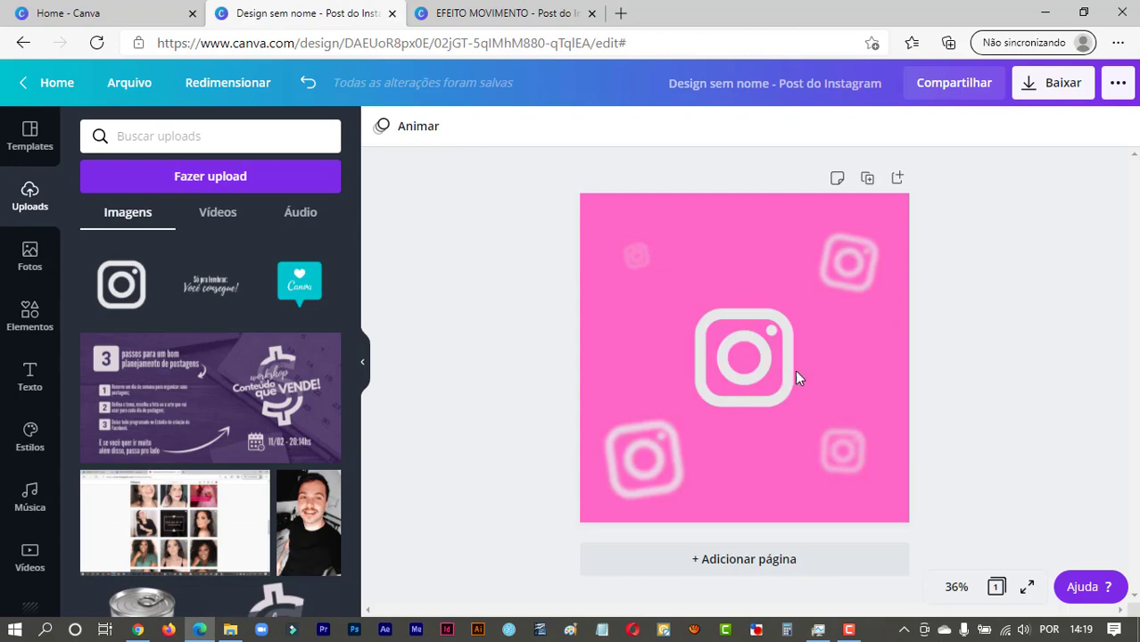
left_click(764, 369)
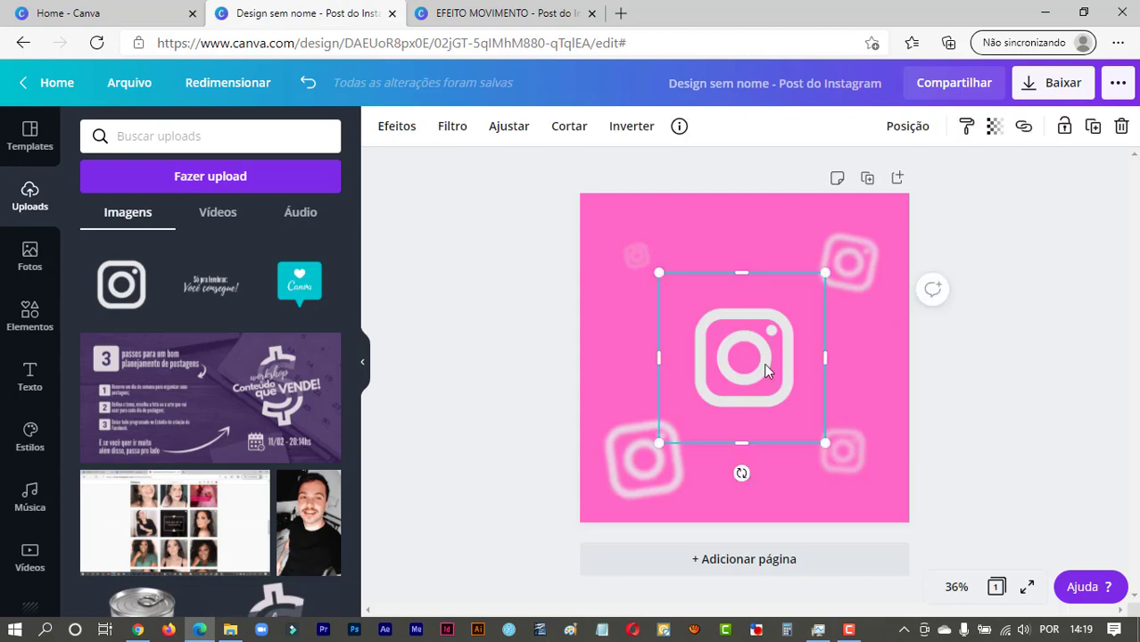
key("ctrl+d")
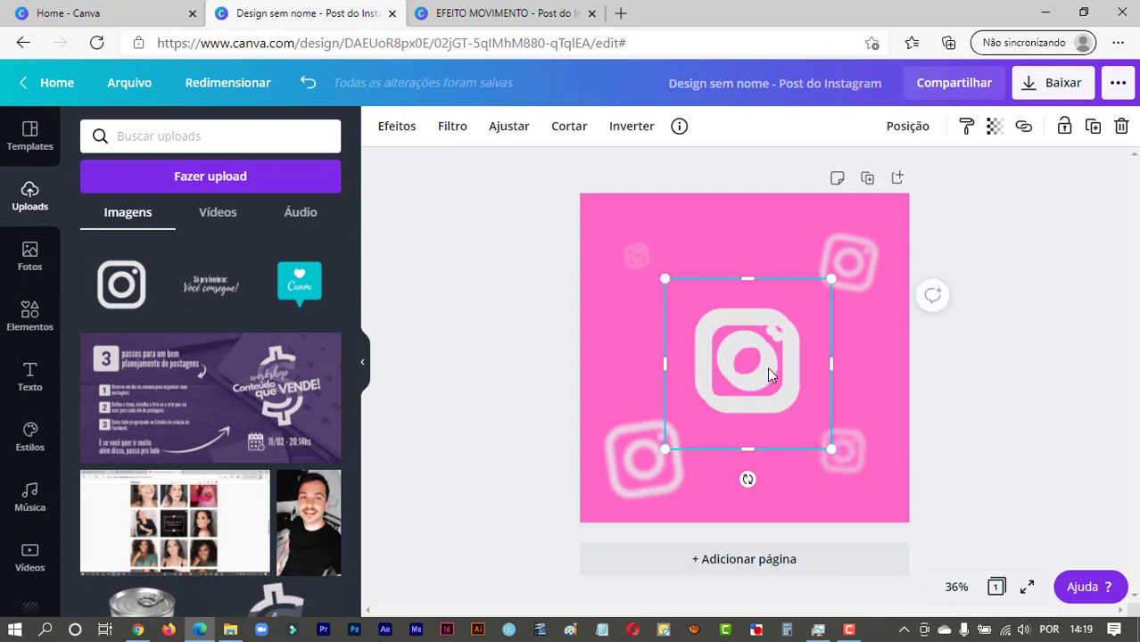
left_click_drag(764, 369, 875, 368)
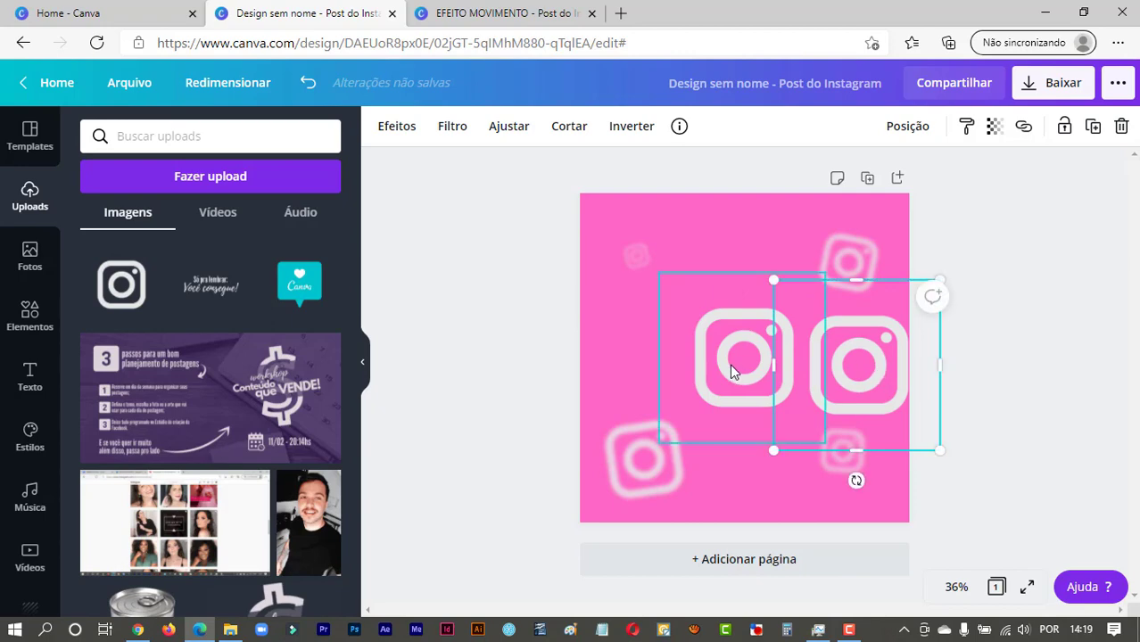
Set the original central icon's blur to 68.
left_click(729, 360)
left_click(509, 129)
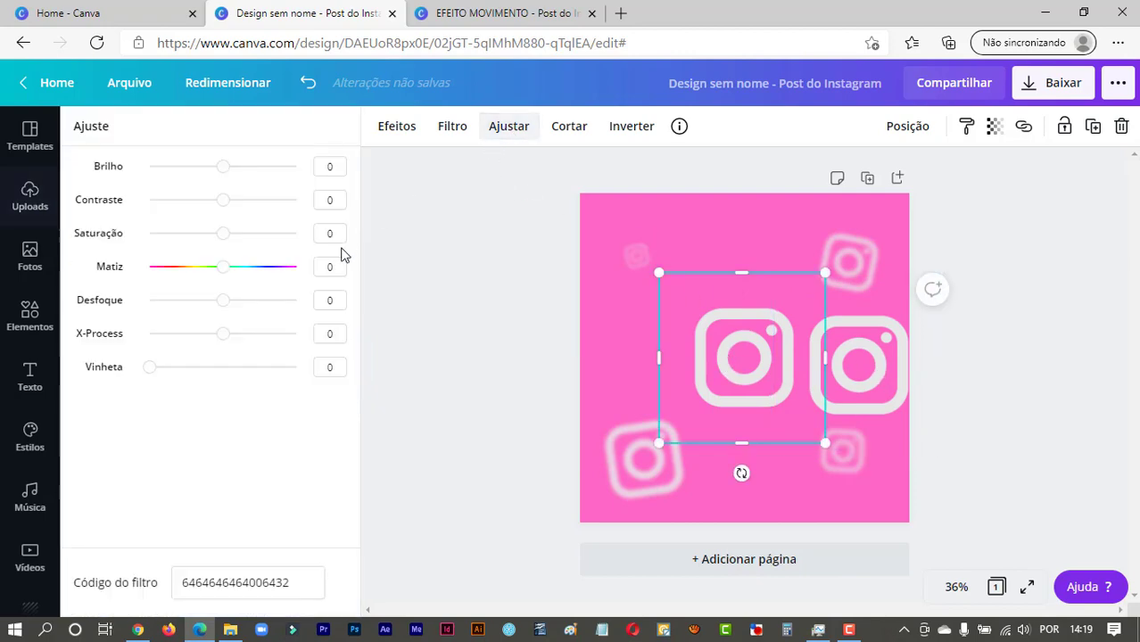
left_click_drag(228, 309, 274, 305)
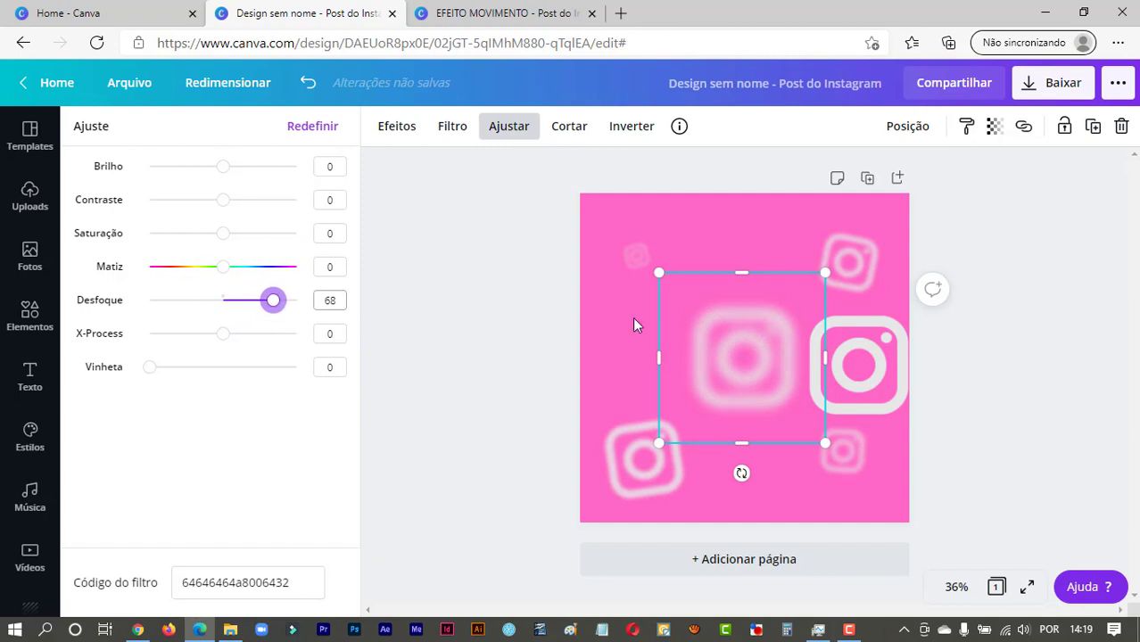
Place the sharp copy exactly over the blurred central icon to give it a glow.
left_click(883, 366)
left_click_drag(878, 374, 767, 364)
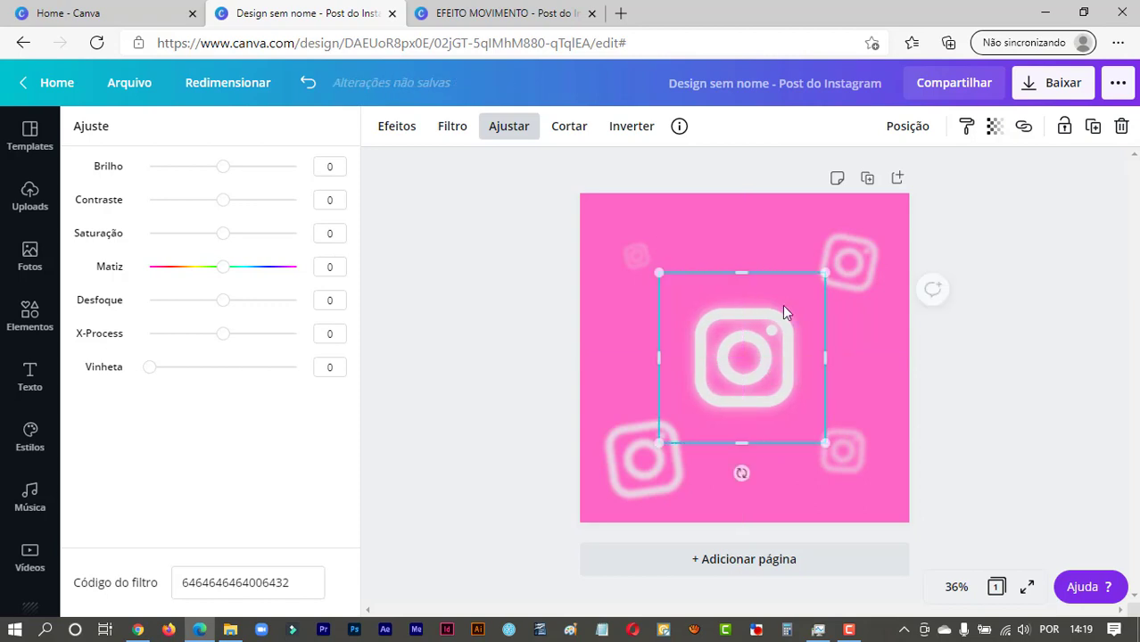
left_click(914, 390)
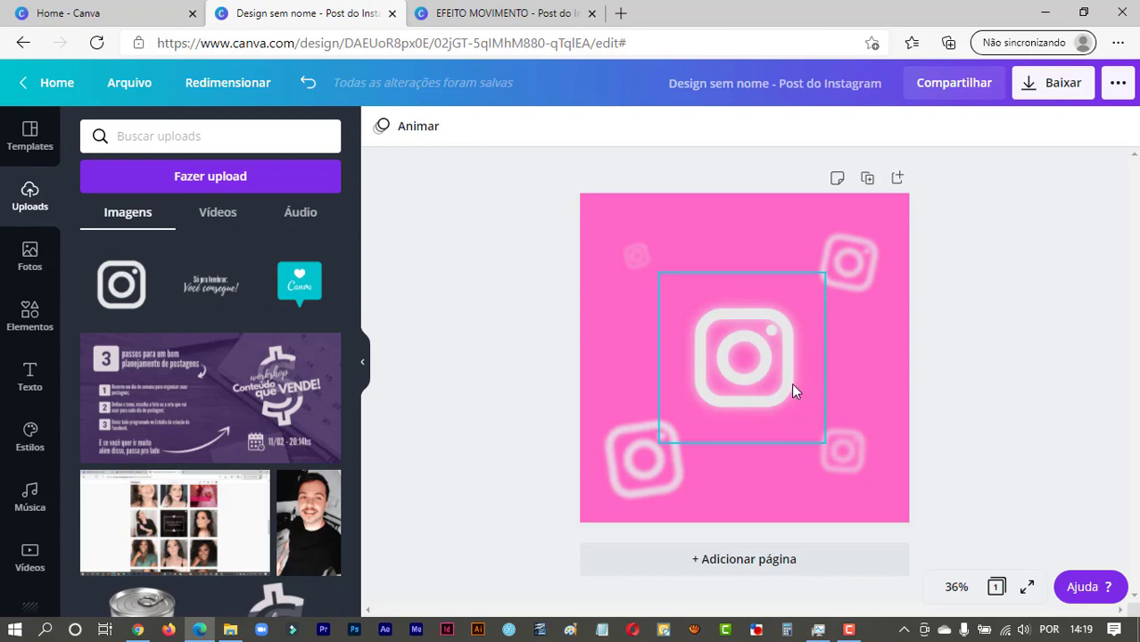
Shift the sharp central icon slightly off its blurred copy and align the two again.
left_click_drag(791, 383, 765, 396)
left_click(840, 397)
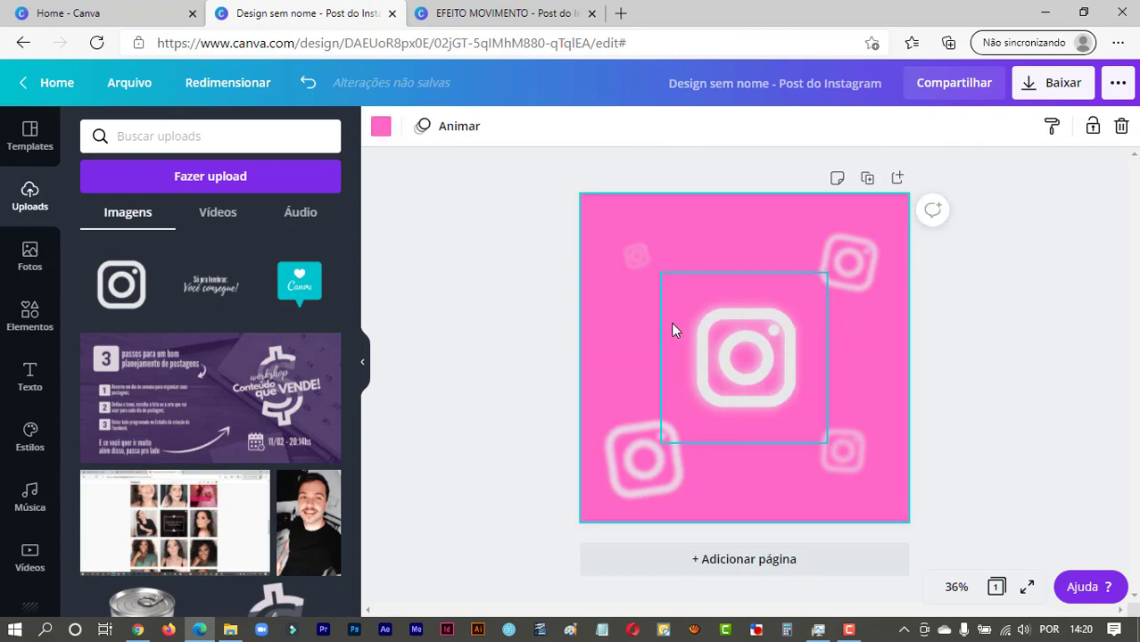
left_click(783, 397)
left_click_drag(782, 394, 778, 393)
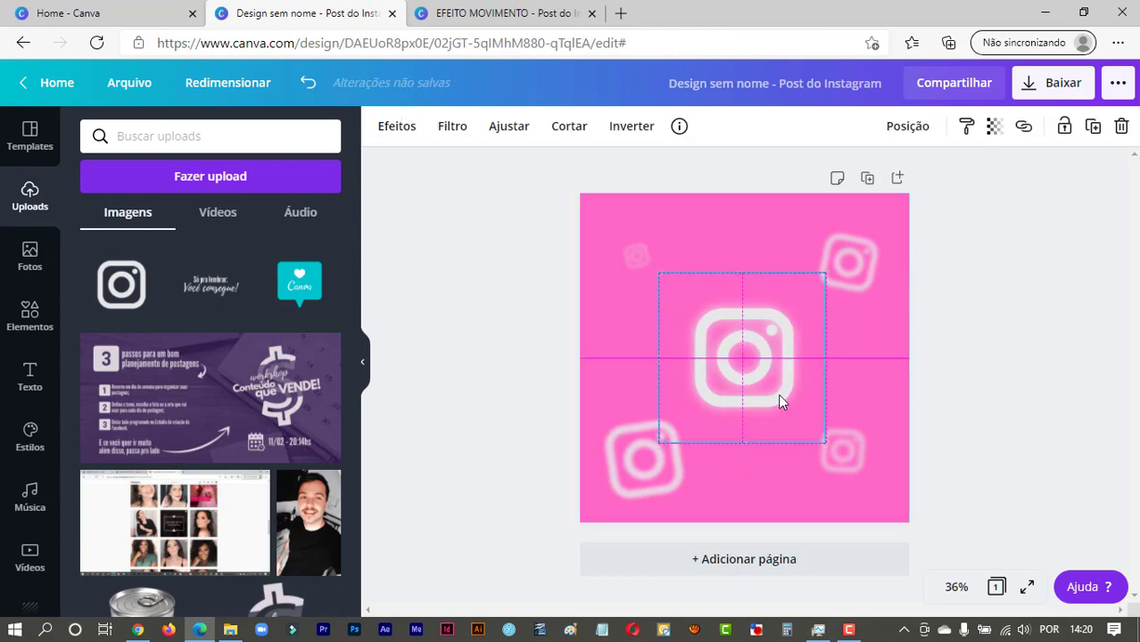
left_click(883, 368)
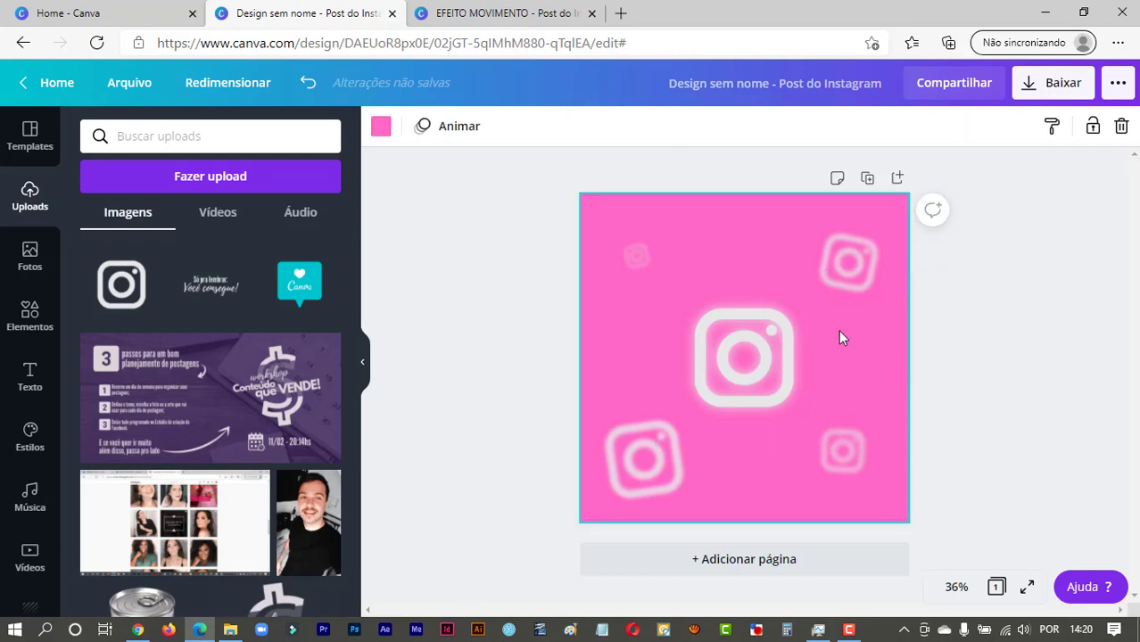
Group the sharp and blurred central icons and centre the group on the page.
left_click(809, 342)
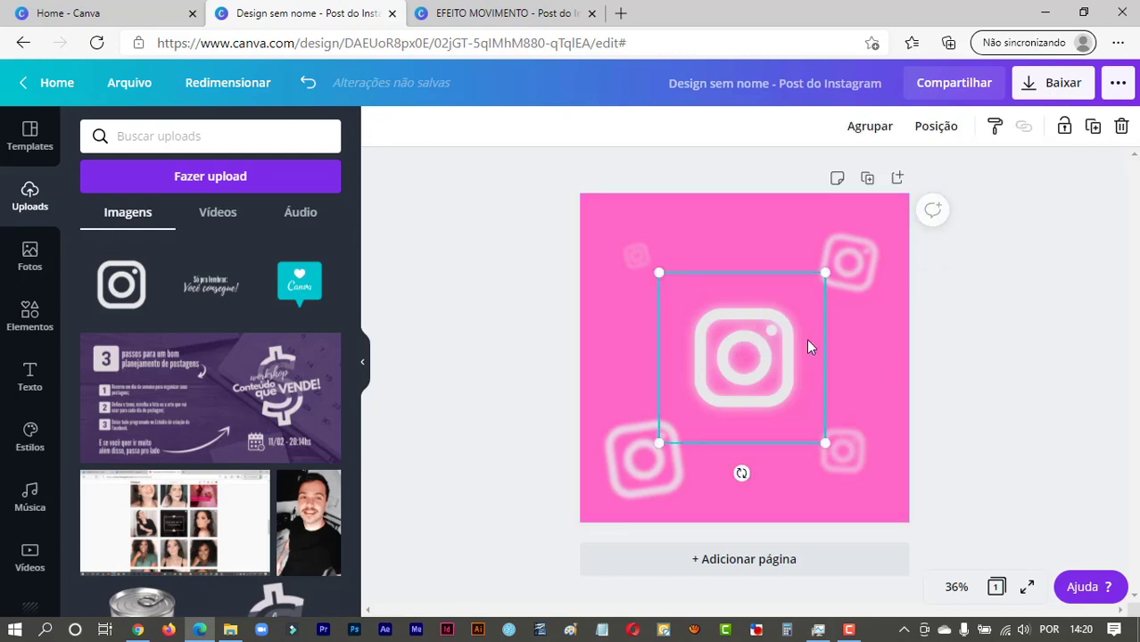
left_click(869, 126)
left_click(980, 350)
left_click_drag(813, 364, 758, 358)
left_click(883, 378)
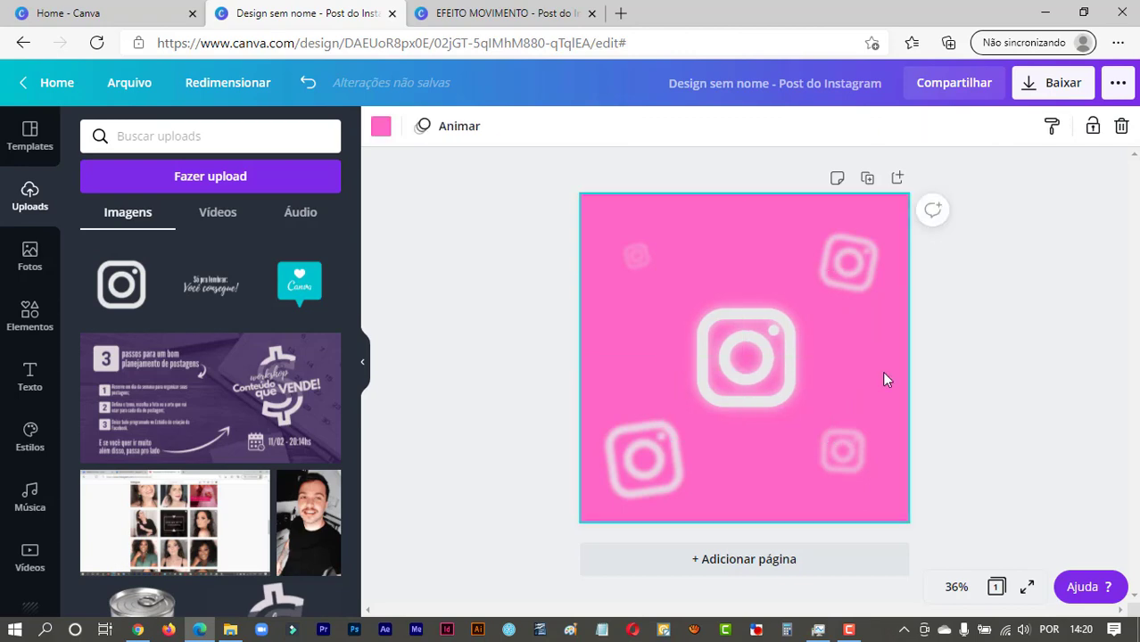
Following the EFEITO MOVIMENTO example, place a slightly clockwise-tilted copy of the smallest icon between the two icons on the page's right side.
left_click(521, 15)
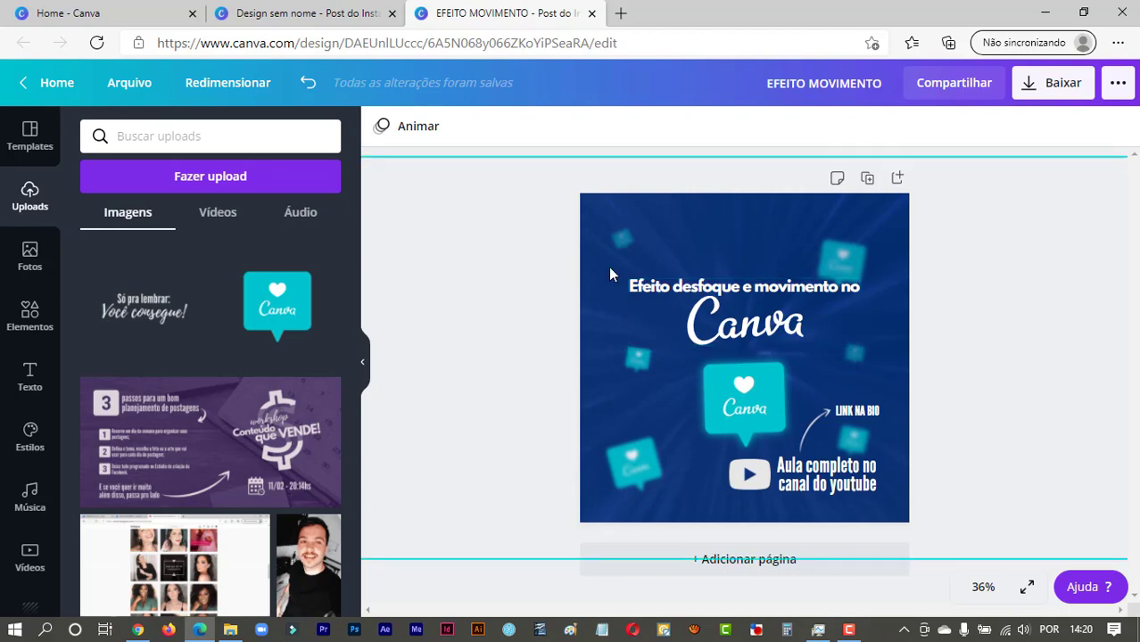
left_click(355, 14)
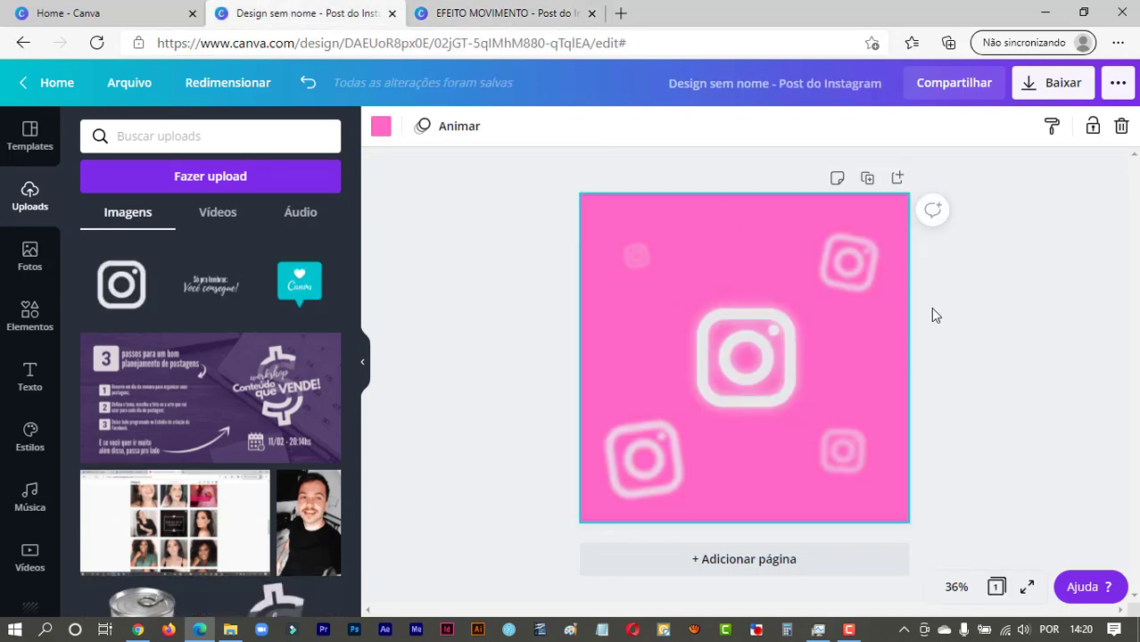
left_click(631, 278)
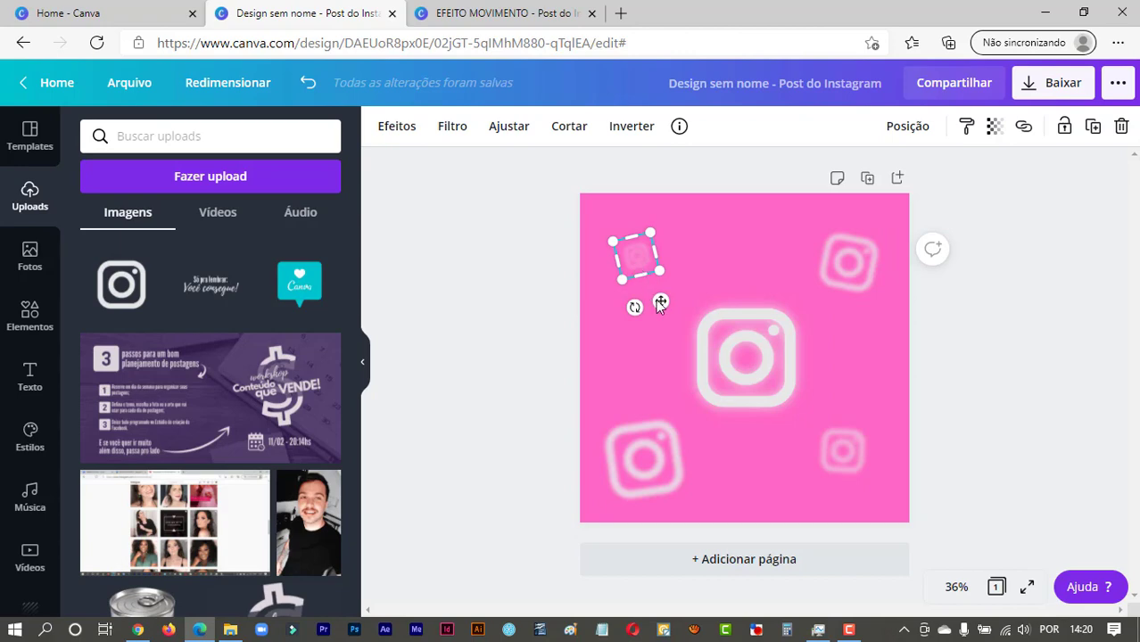
left_click_drag(660, 302, 827, 412)
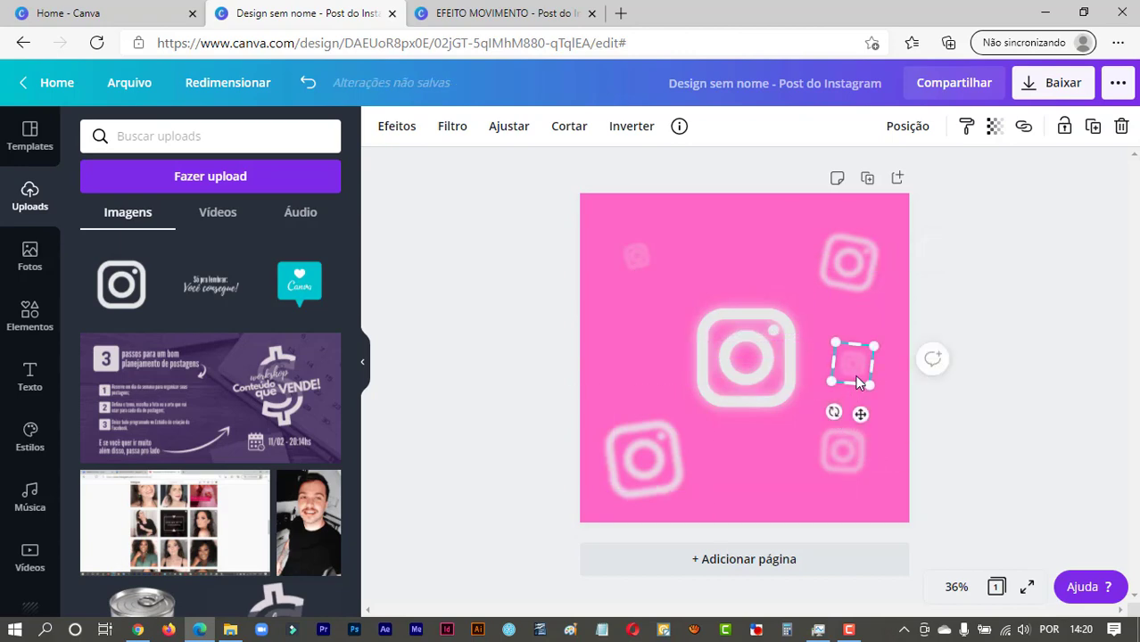
Place a copy of the lower-right icon between the two icons on the page's left side, tilted slightly counterclockwise.
left_click(844, 458)
left_click_drag(850, 470, 646, 359)
mouse_move(640, 409)
left_mouse_down()
mouse_move(650, 395)
mouse_move(642, 406)
left_mouse_up()
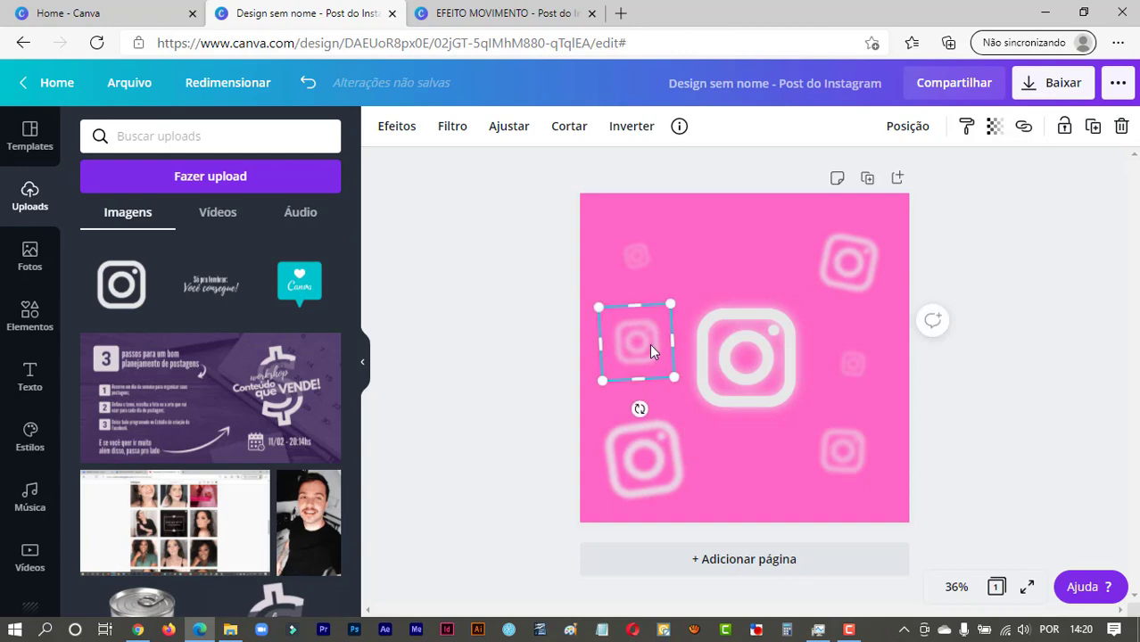
Check the background of the EFEITO MOVIMENTO example, return to the icon design and search the photos for "speed".
left_click(486, 13)
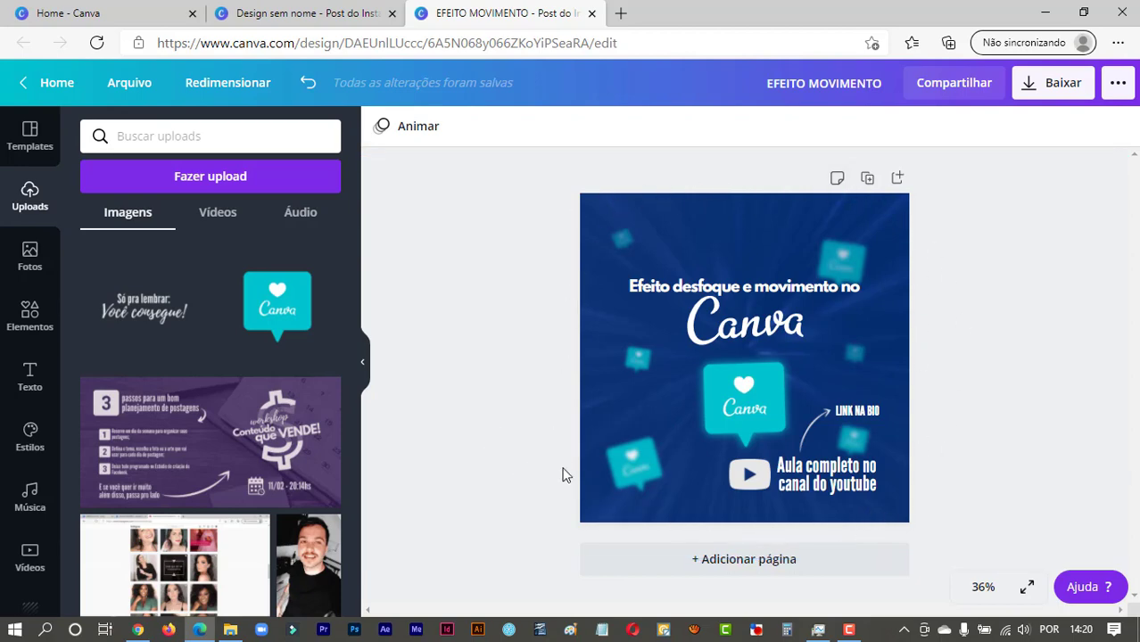
left_click(283, 13)
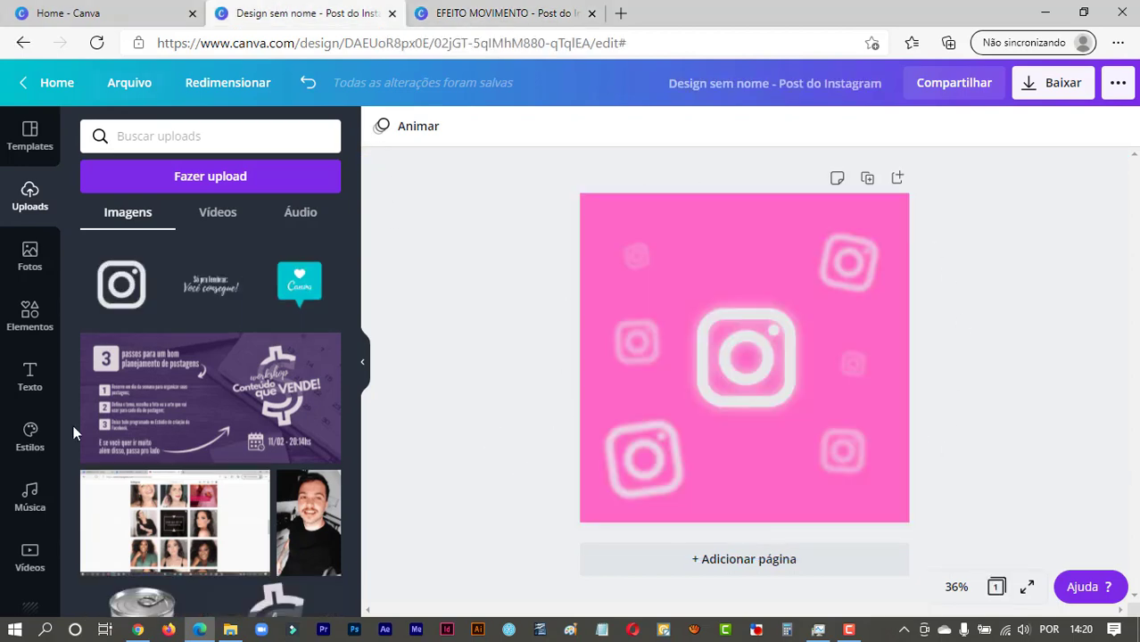
left_click(20, 241)
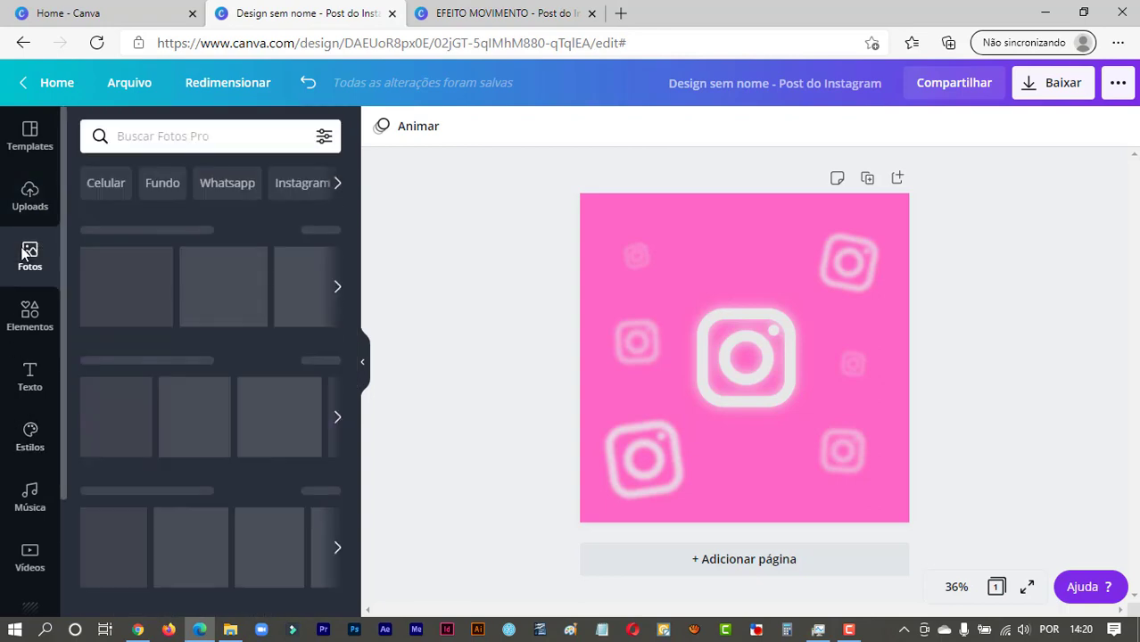
left_click(134, 135)
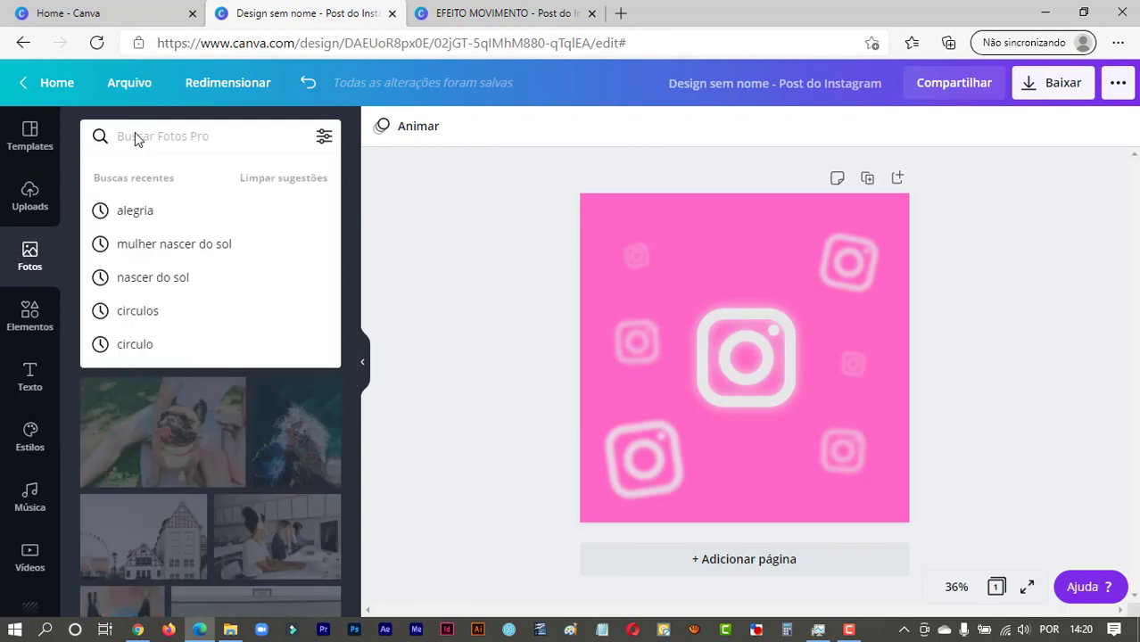
type("speed")
key("Return")
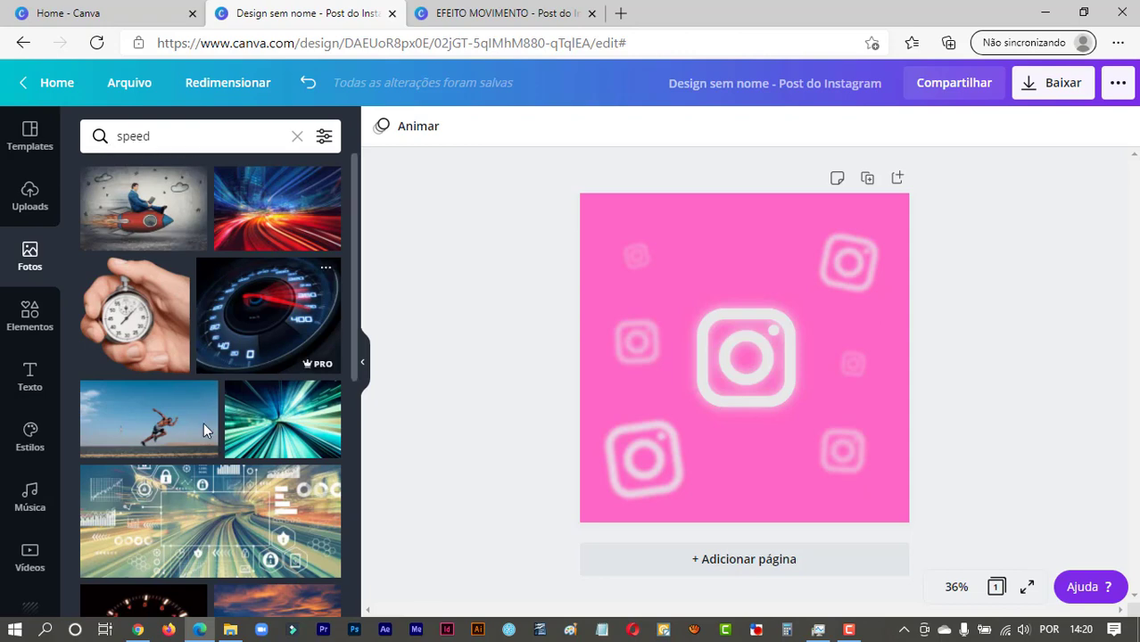
Find the dark blue-purple photo of light rays bursting from the centre and add it to the page.
scroll(203, 423, "down", 5)
scroll(203, 423, "down", 5)
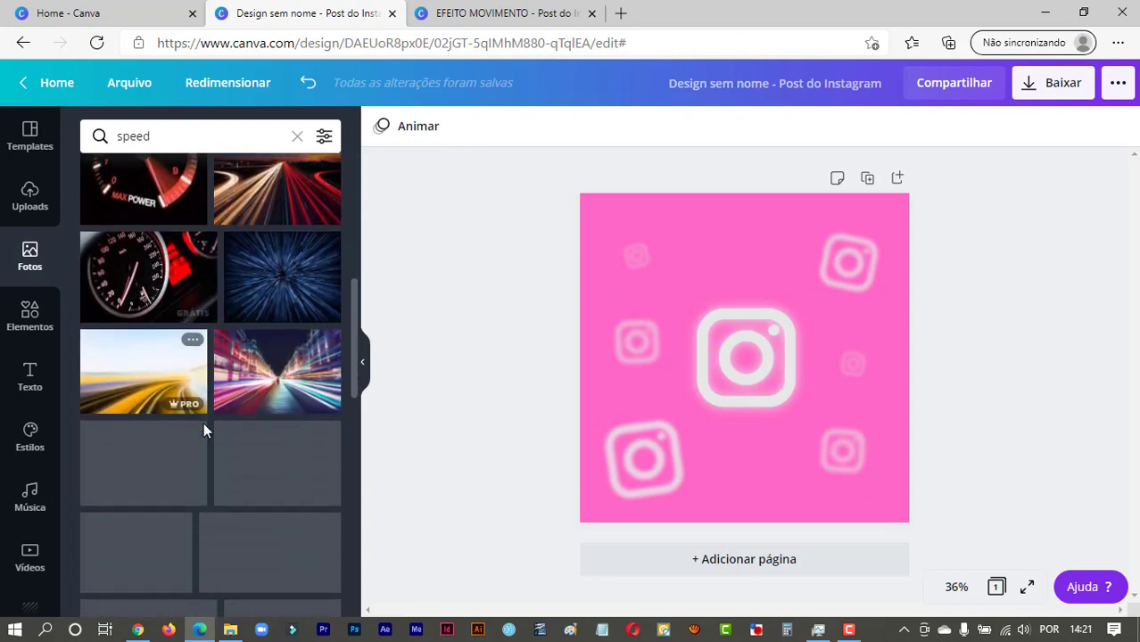
scroll(204, 422, "down", 4)
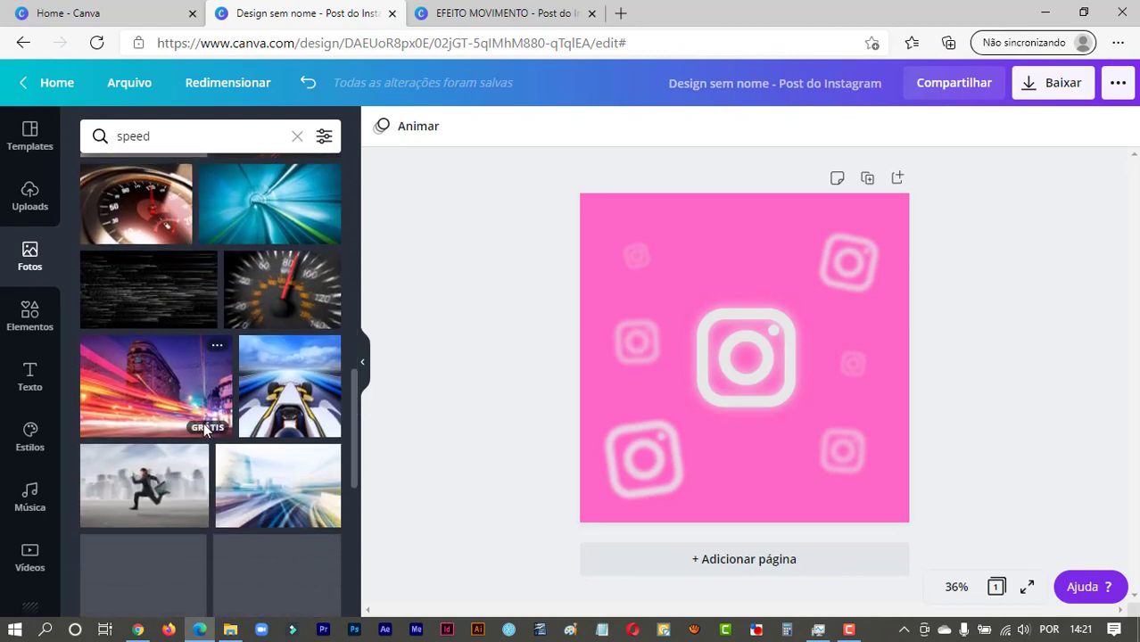
scroll(203, 423, "down", 6)
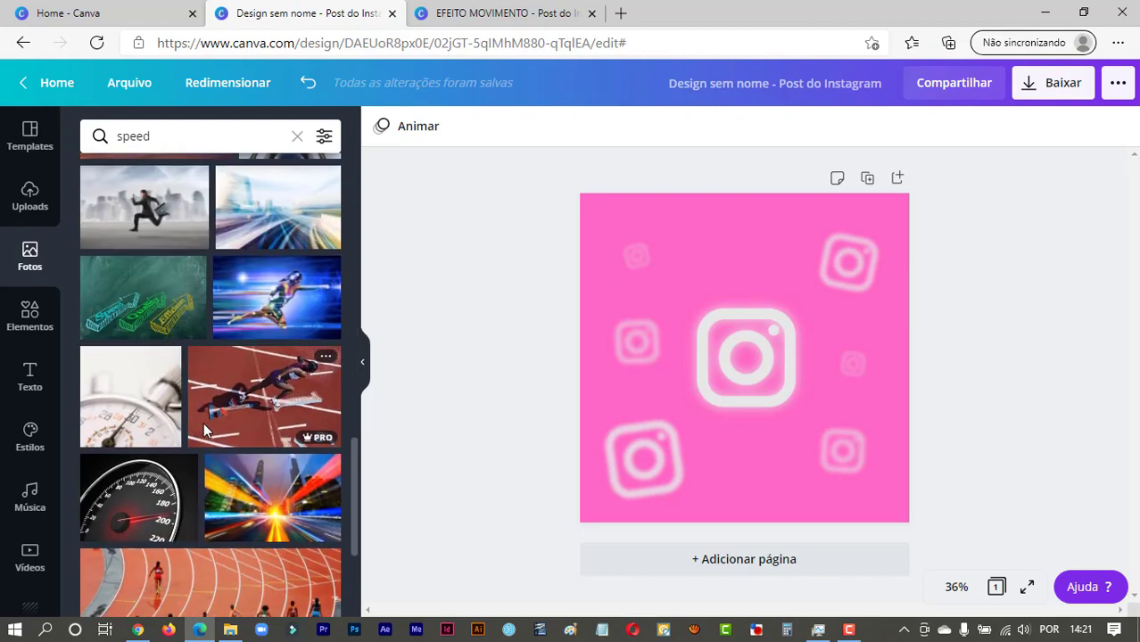
scroll(203, 422, "down", 2)
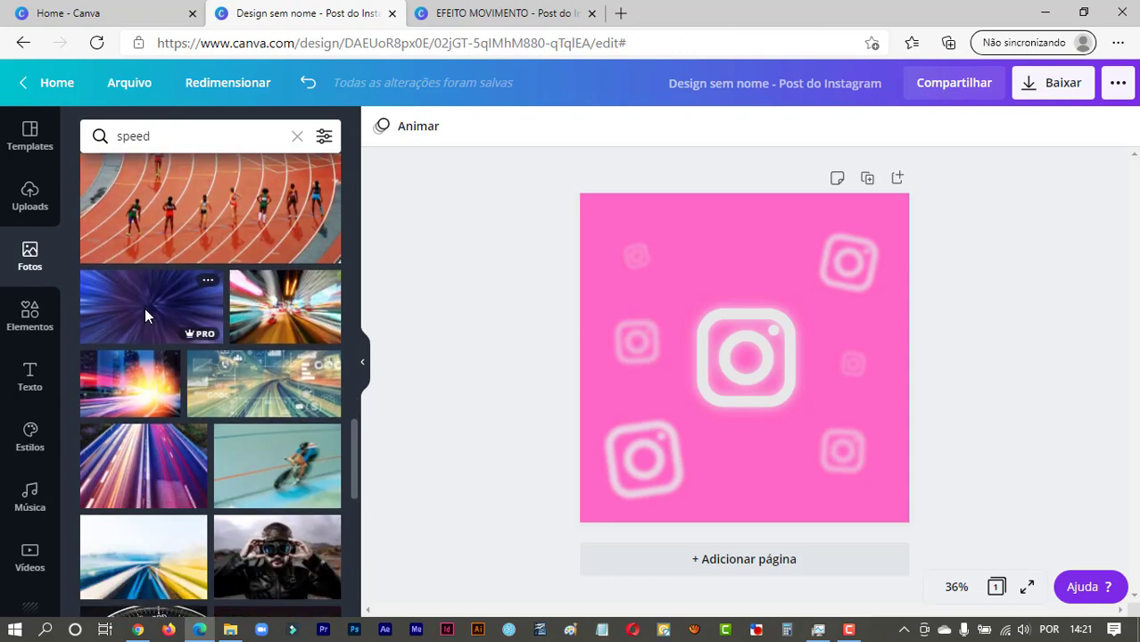
left_click(144, 307)
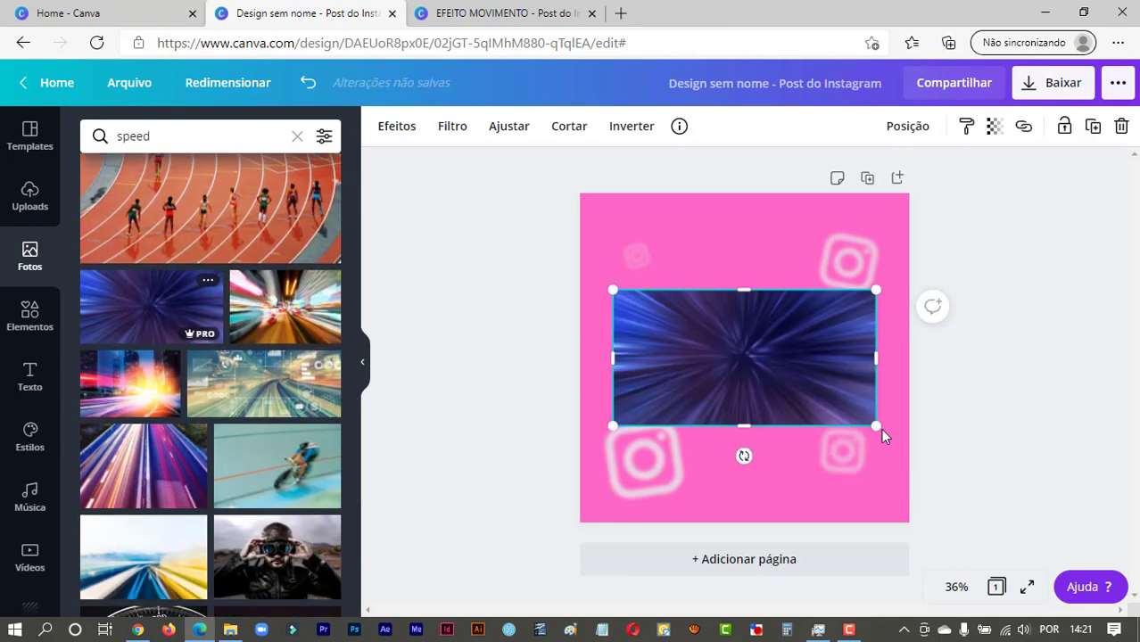
Enlarge the light-ray photo to cover the whole page, send it behind all the icons and adjust its position.
left_click_drag(880, 428, 1100, 542)
right_click(812, 381)
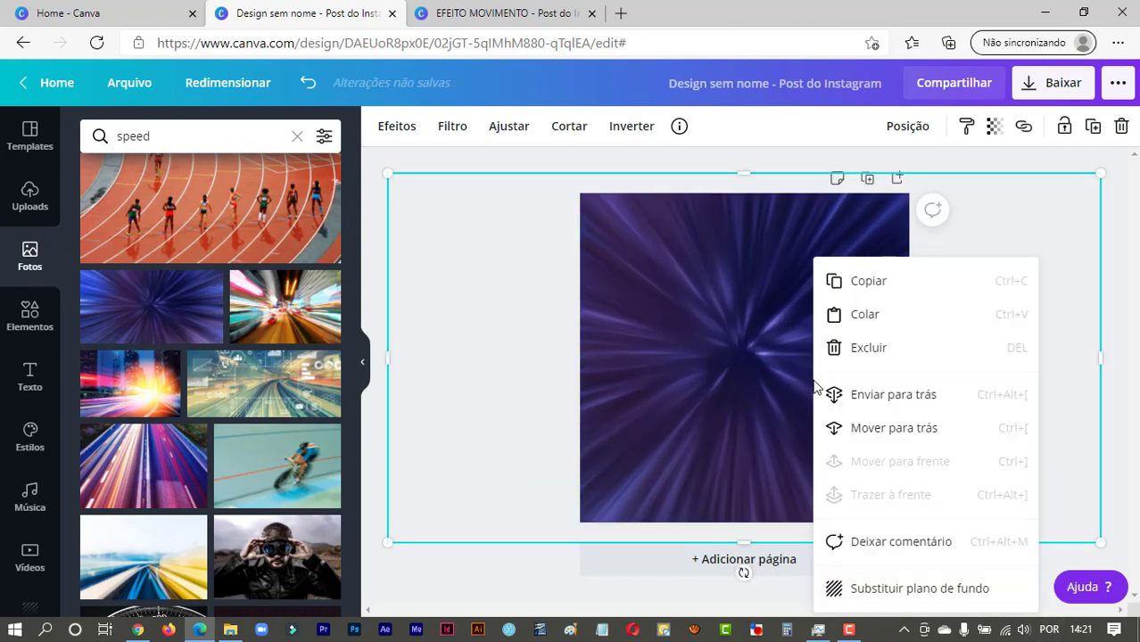
left_click(911, 396)
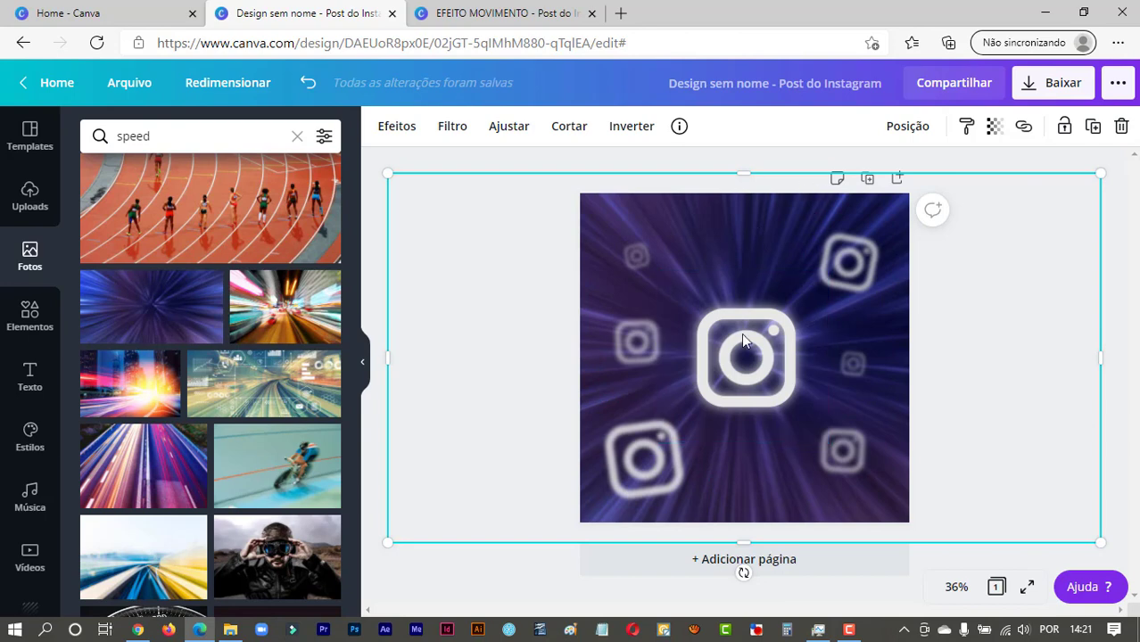
left_click_drag(741, 339, 718, 564)
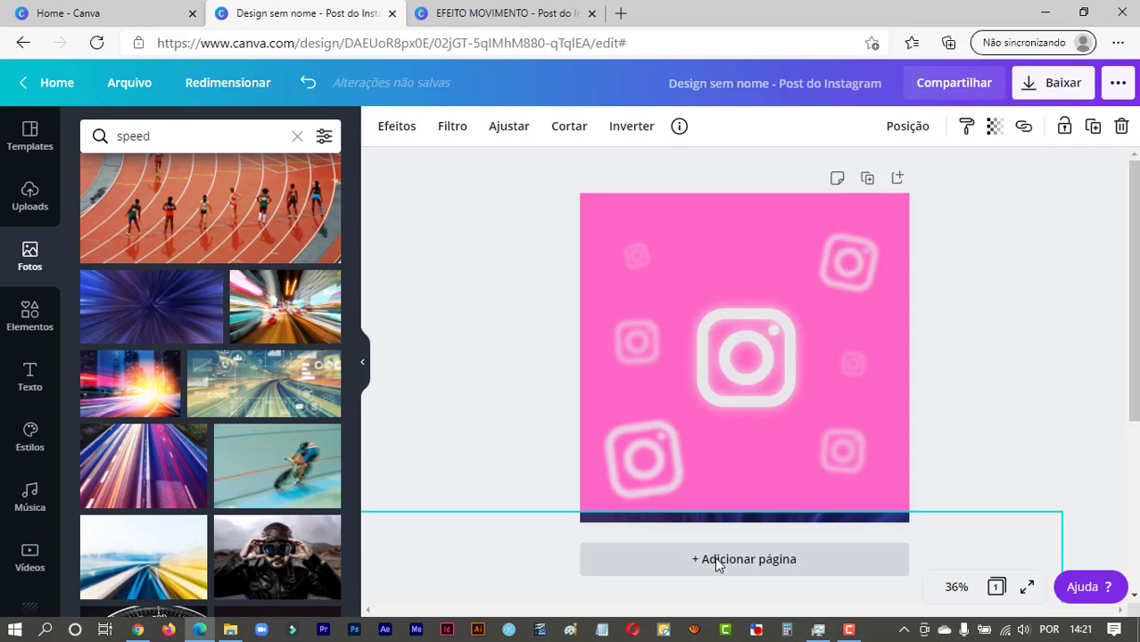
left_click_drag(718, 564, 763, 225)
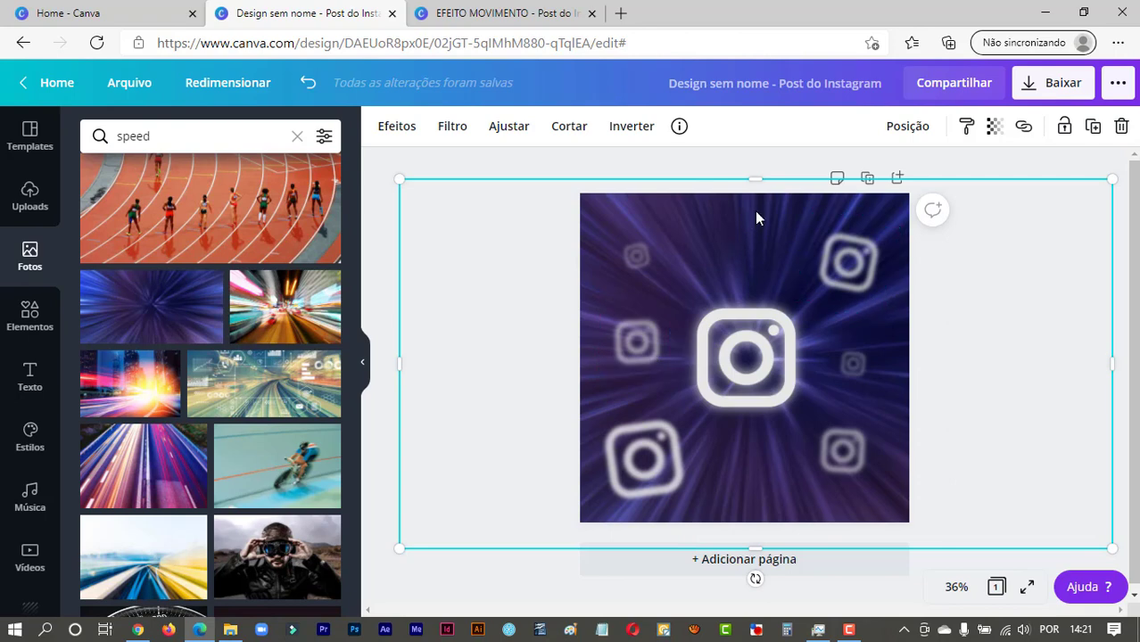
Adjust the background photo to a saturation of -100 and a hue of -100.
left_click(509, 126)
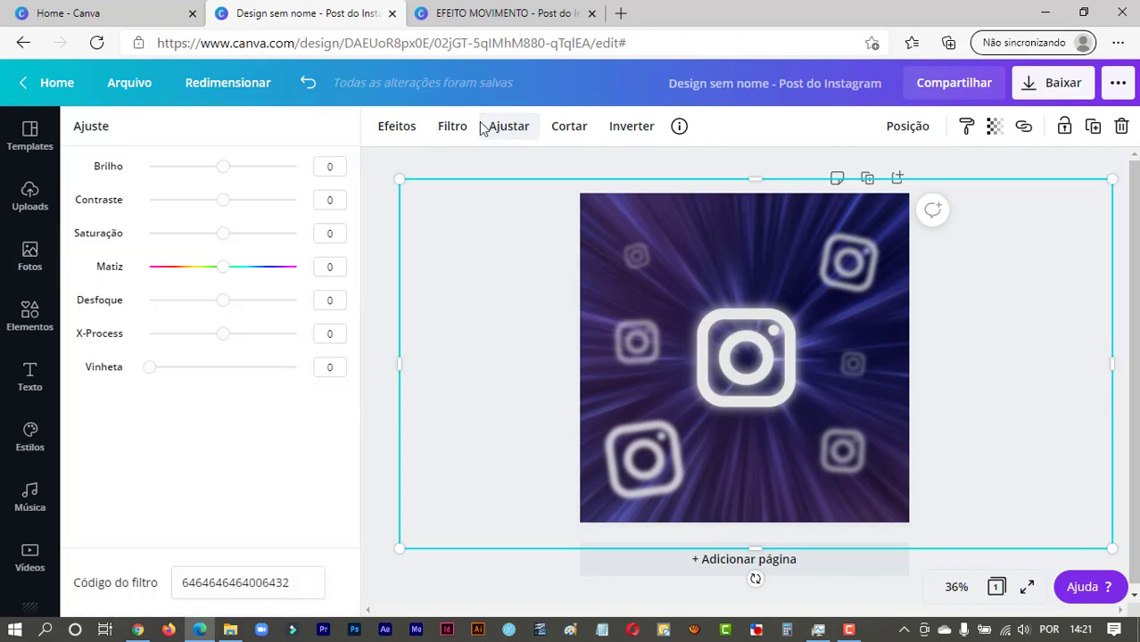
left_click_drag(225, 235, 121, 239)
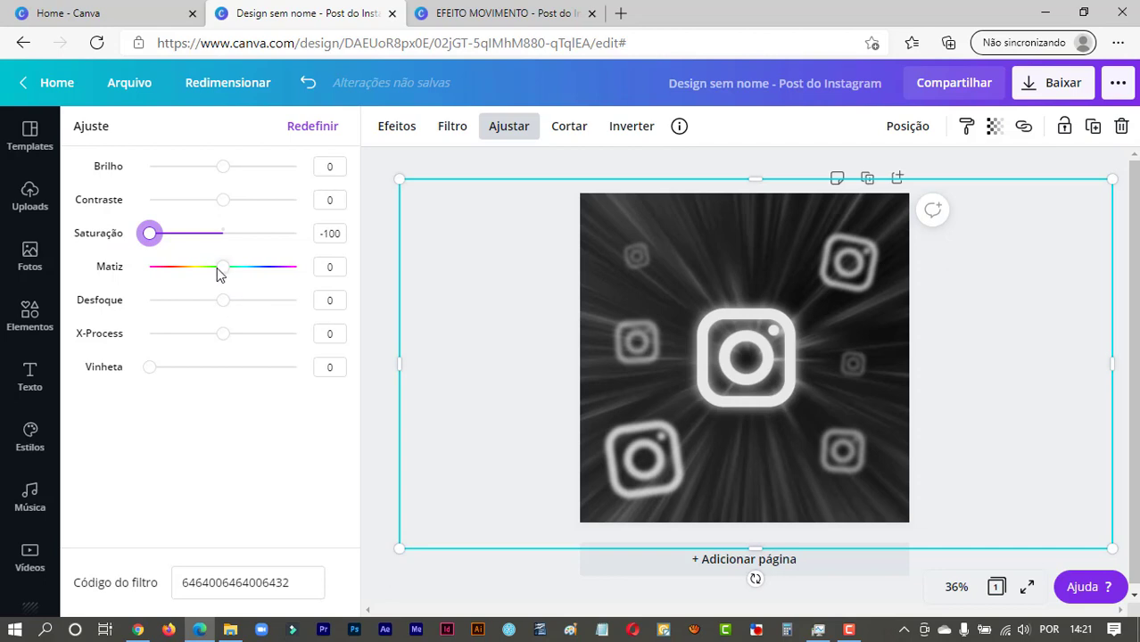
left_click_drag(222, 274, 148, 265)
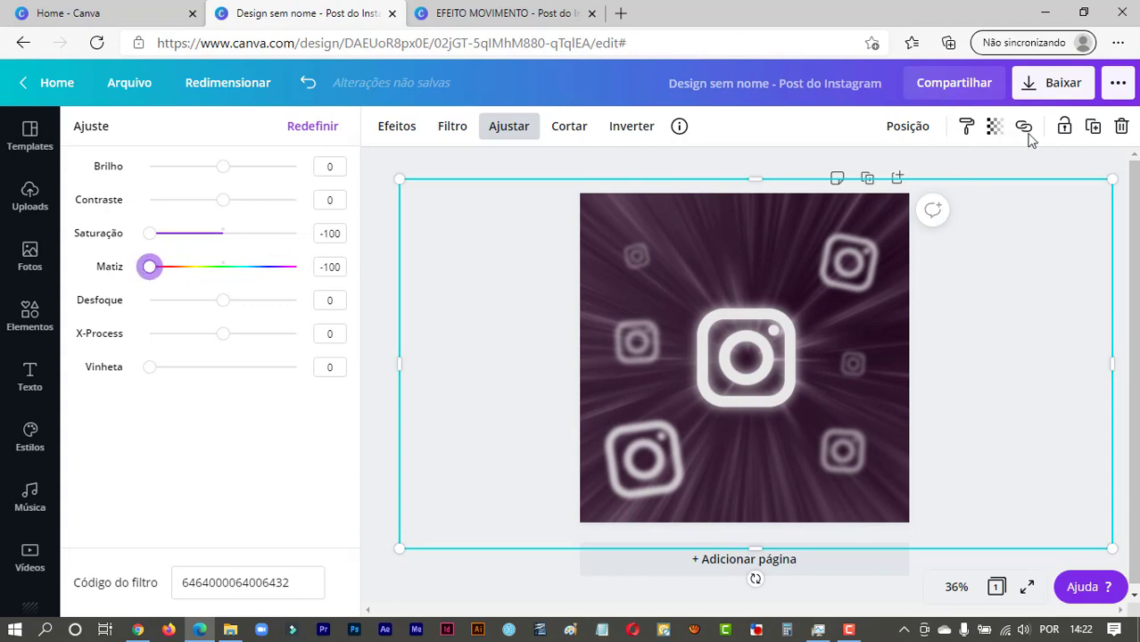
Set the background photo's transparency to 40 and lock the photo in place.
left_click(993, 125)
left_click_drag(945, 172, 891, 177)
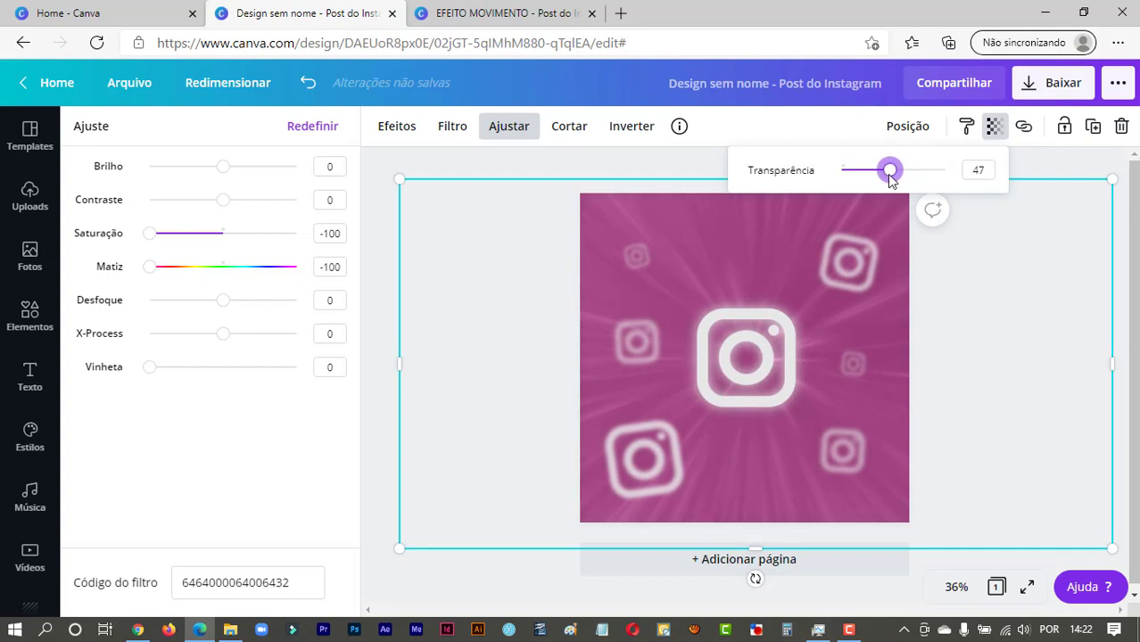
left_click_drag(893, 178, 882, 174)
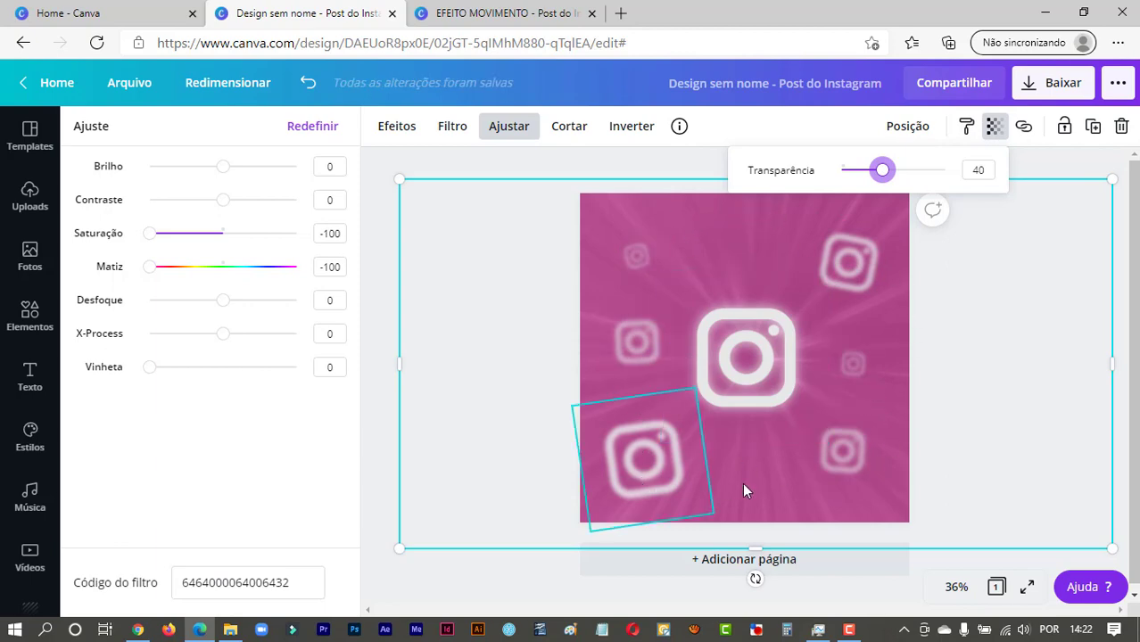
left_click(1064, 126)
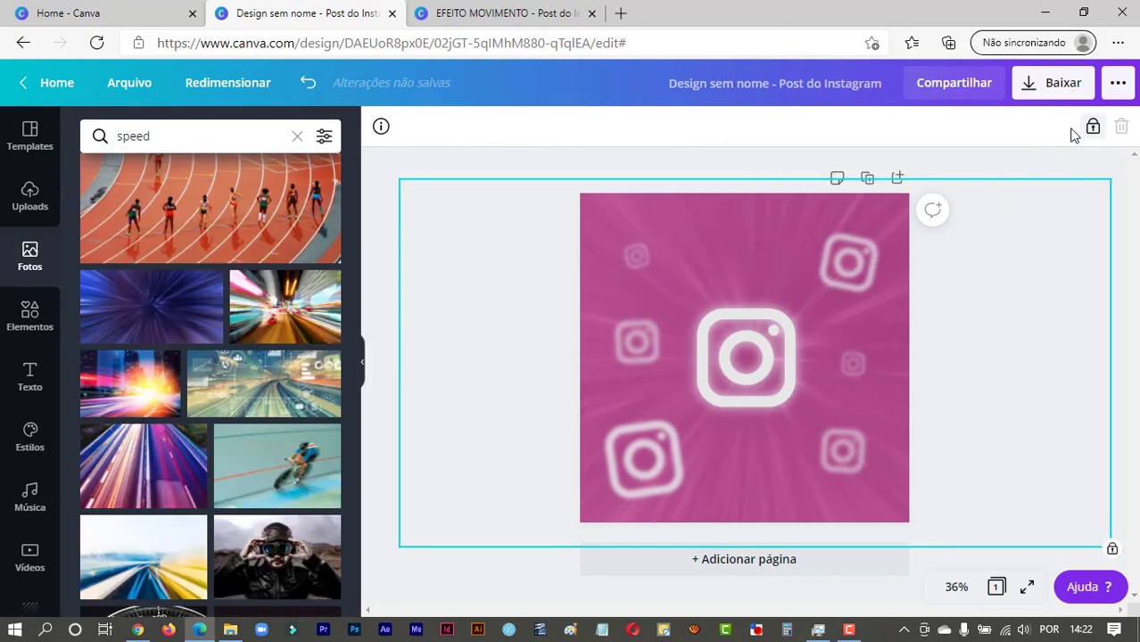
Move the central icon group down over the locked background and return it to the page's centre.
left_click_drag(755, 323, 768, 372)
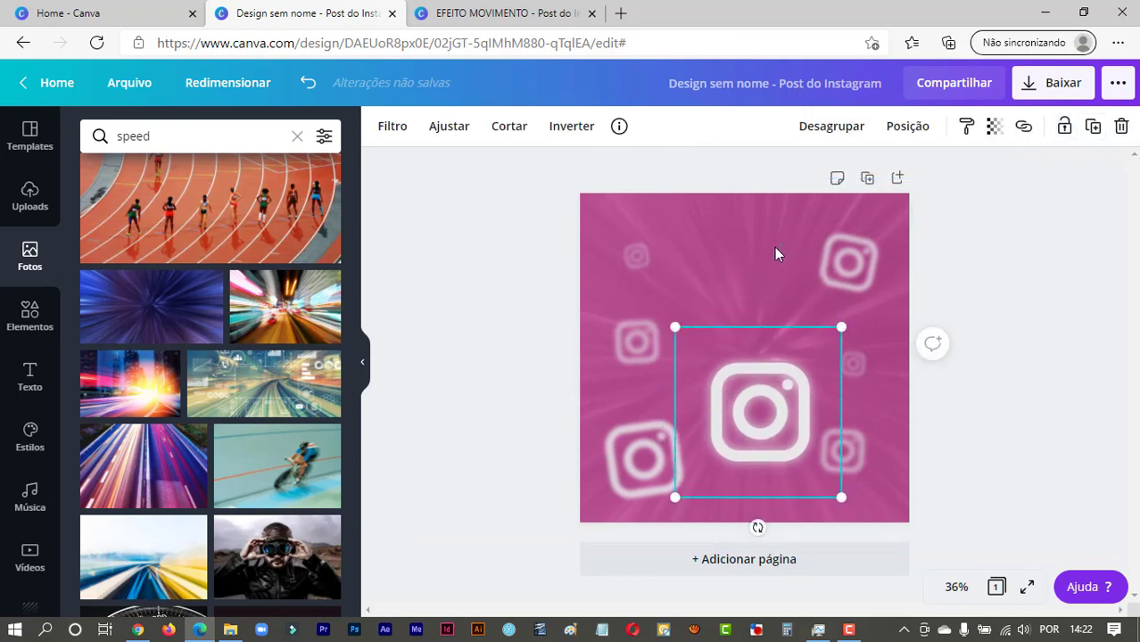
mouse_move(780, 243)
left_mouse_down()
mouse_move(886, 323)
mouse_move(817, 417)
mouse_move(746, 366)
mouse_move(746, 350)
mouse_move(749, 360)
left_mouse_up()
left_click(967, 412)
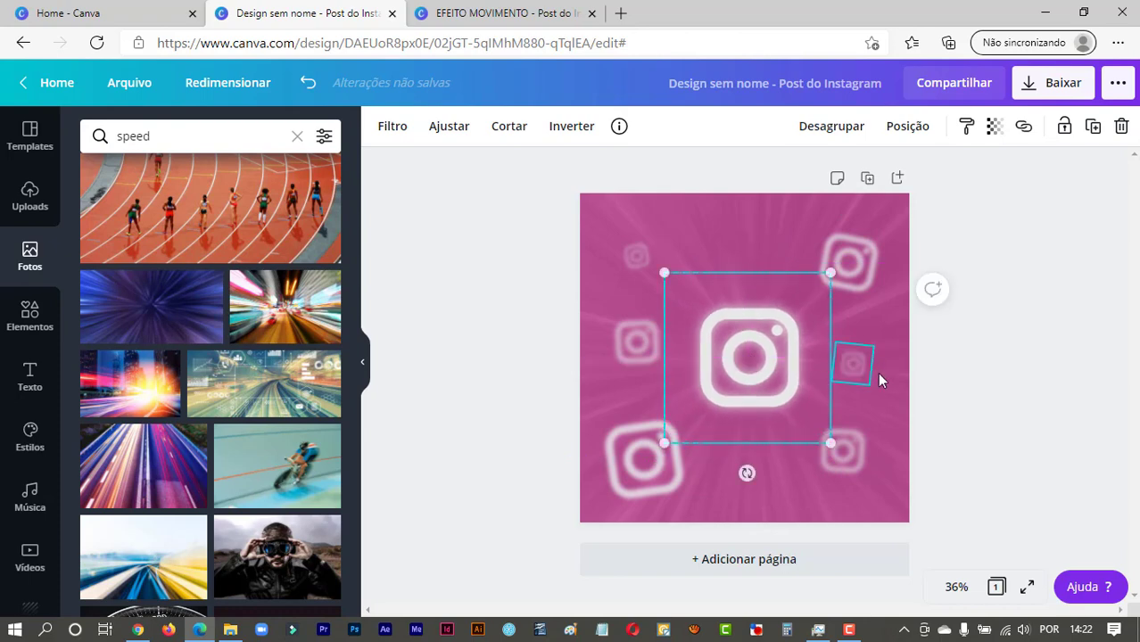
left_click(968, 430)
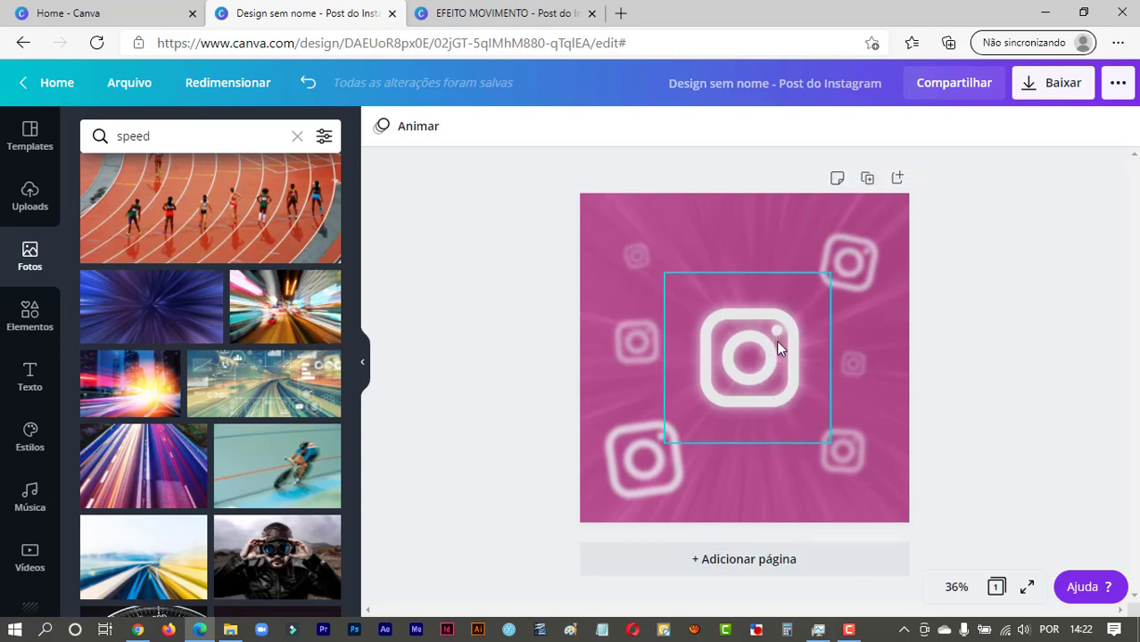
Unlock the background photo, shift it left so the rays burst from the page's left side, and lock it again.
left_click(777, 235)
left_click(1099, 129)
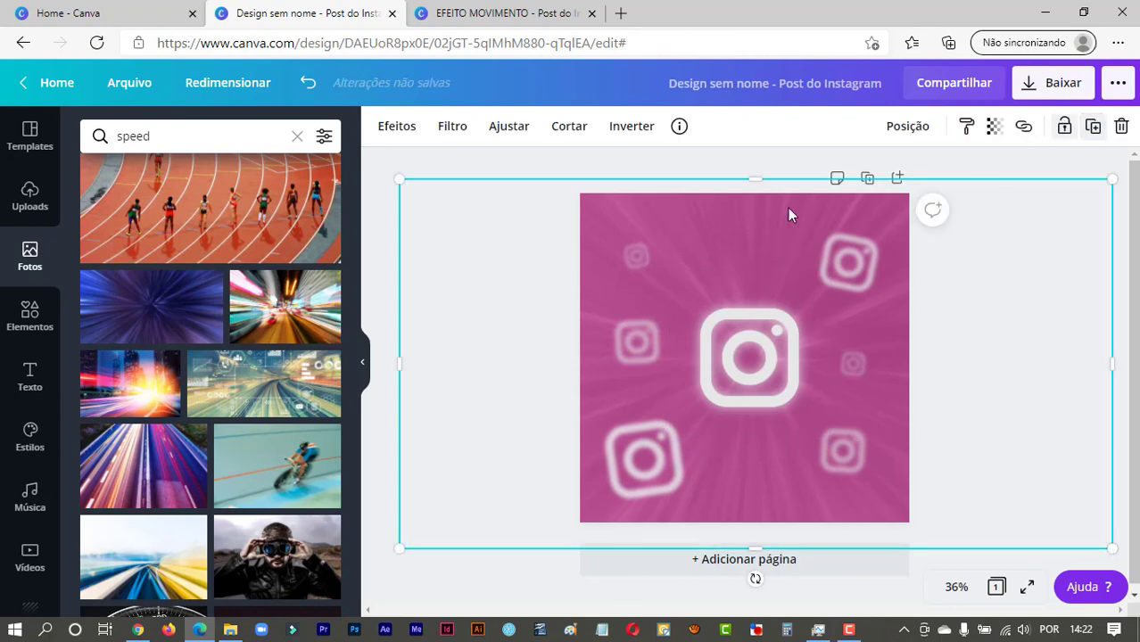
left_click_drag(787, 238, 673, 229)
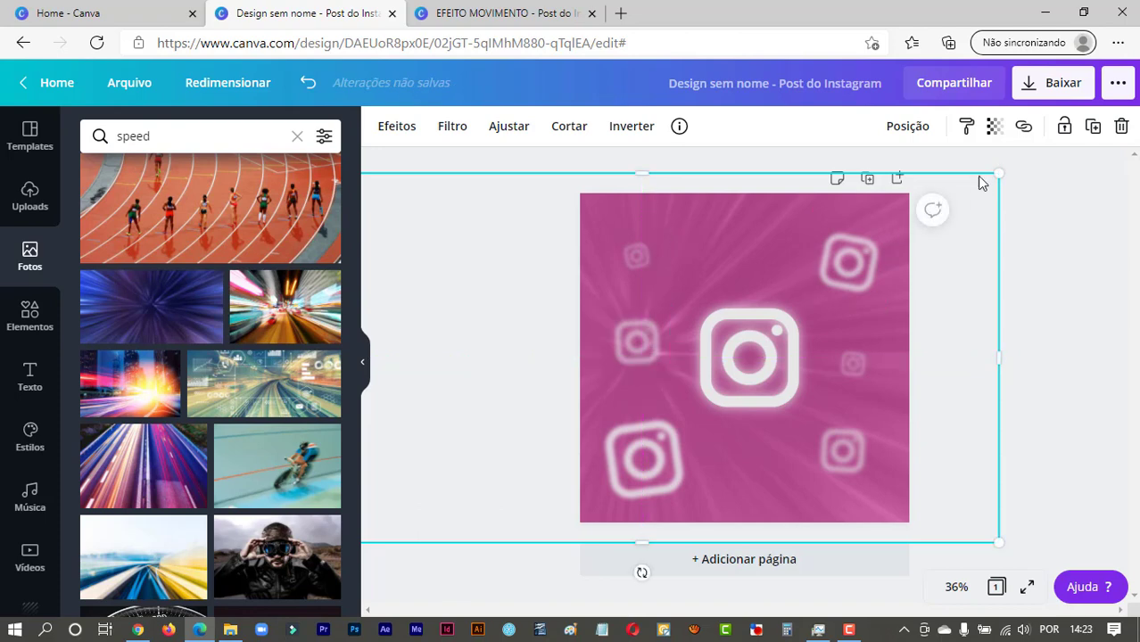
left_click(1066, 128)
Move the main icon group to the page's left side and the small left icon to the upper centre, shifting the lower-left icon slightly right.
left_click_drag(649, 365, 780, 295)
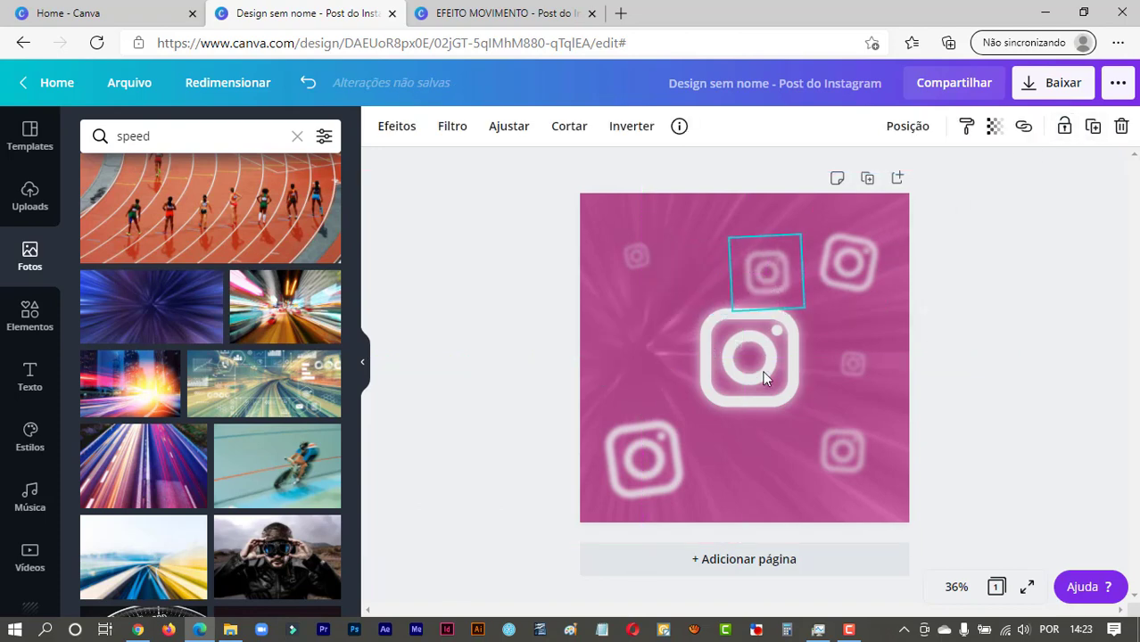
left_click_drag(762, 374, 674, 364)
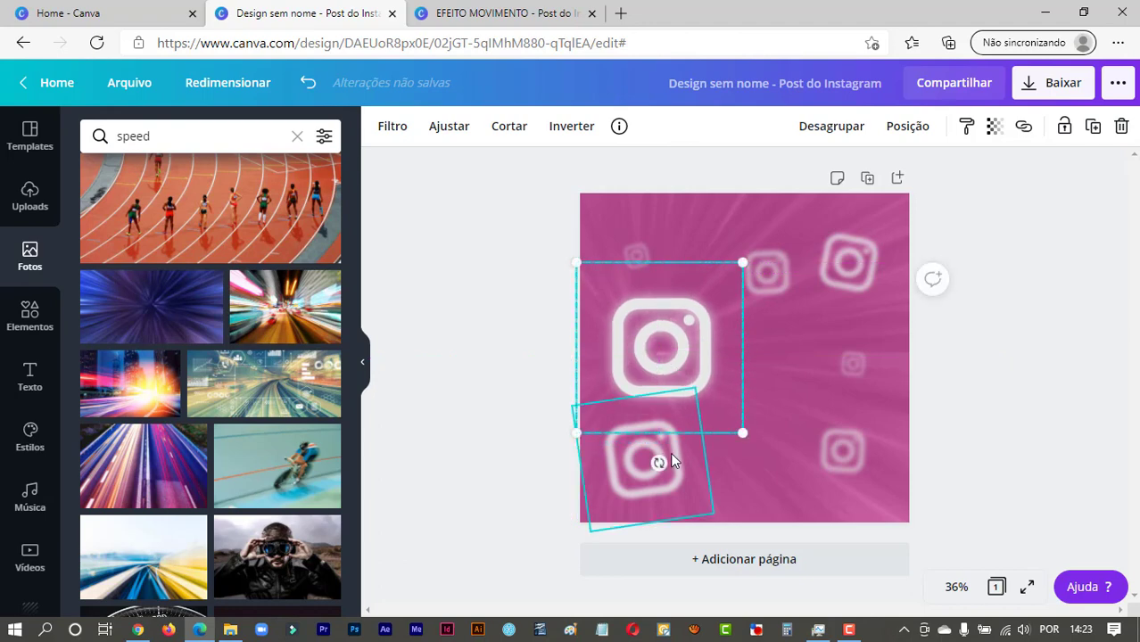
left_click(634, 486)
left_click_drag(635, 472, 665, 482)
left_click_drag(769, 300, 746, 294)
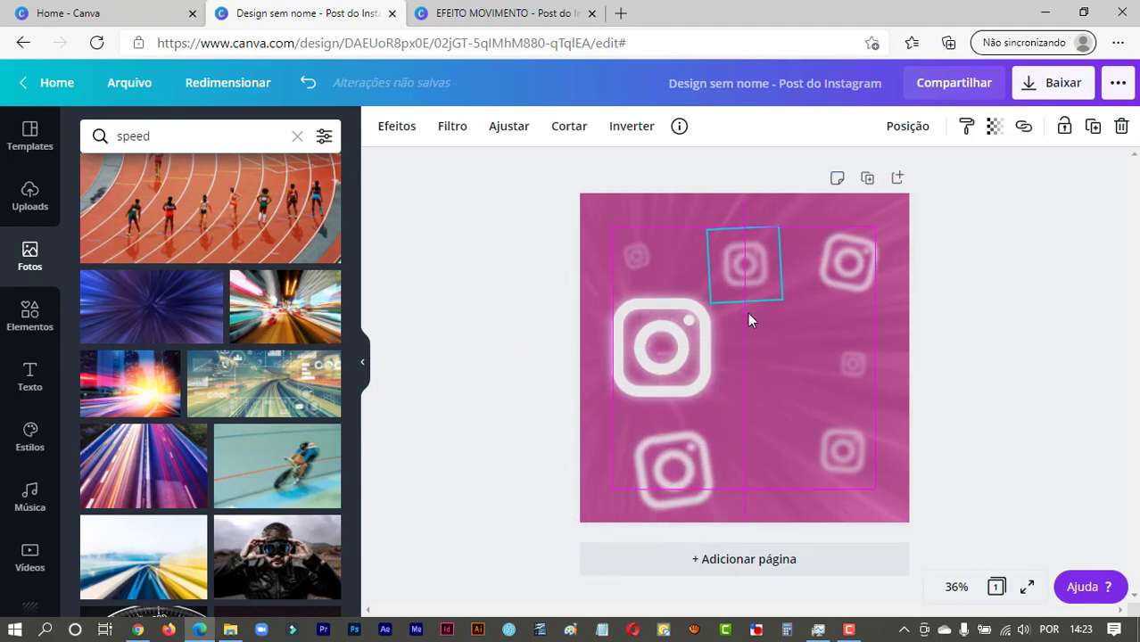
Tilt the main icon group slightly counterclockwise, lower it a little, and place the large blurred icon below it towards the page's centre.
left_click_drag(684, 488, 780, 404)
left_click(676, 378)
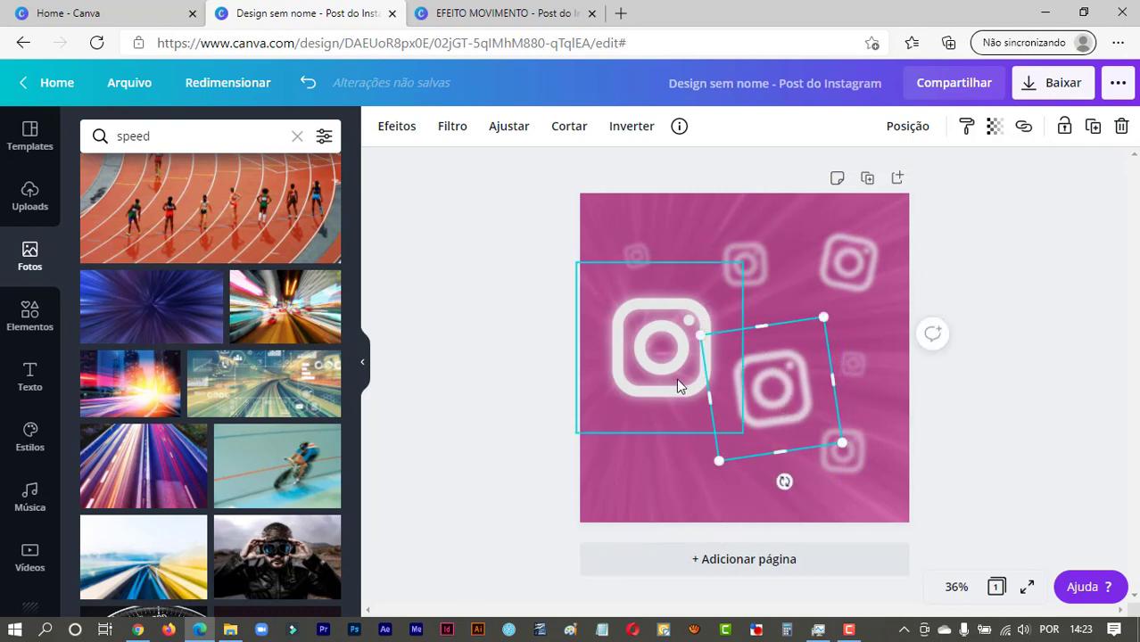
left_click_drag(658, 463, 671, 461)
left_click_drag(662, 358, 658, 380)
left_click_drag(793, 404, 720, 494)
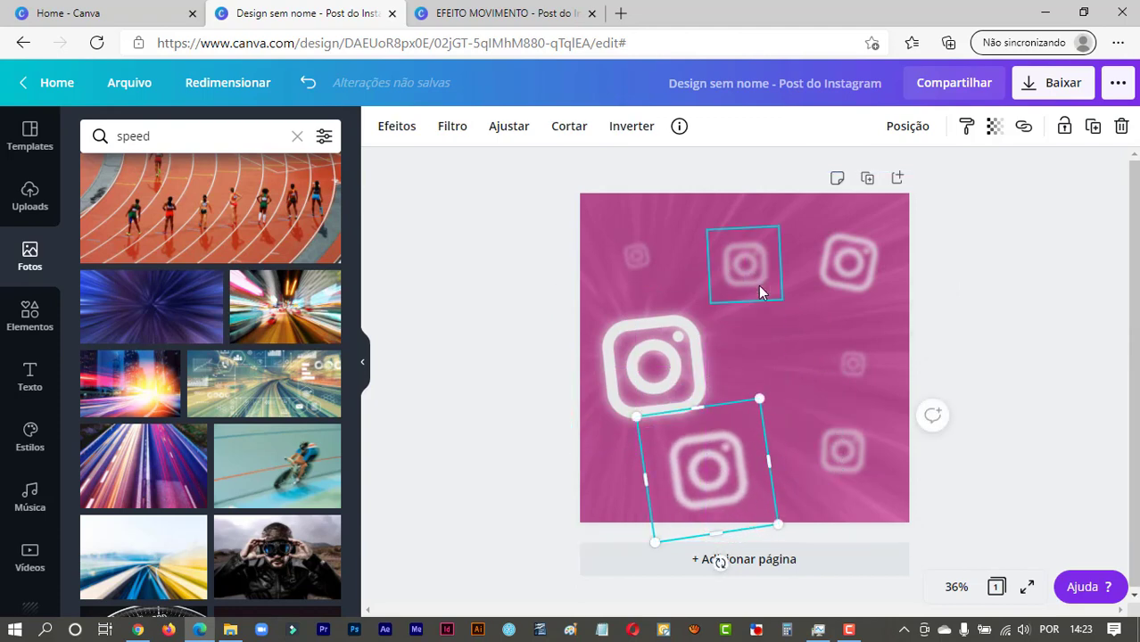
Place the upper-centre icon to the right of the main icon group, and nudge the two upper corner icons and the main group.
left_click_drag(758, 286, 775, 331)
left_click_drag(846, 275, 851, 258)
left_click_drag(643, 256, 649, 258)
left_click_drag(764, 331, 761, 340)
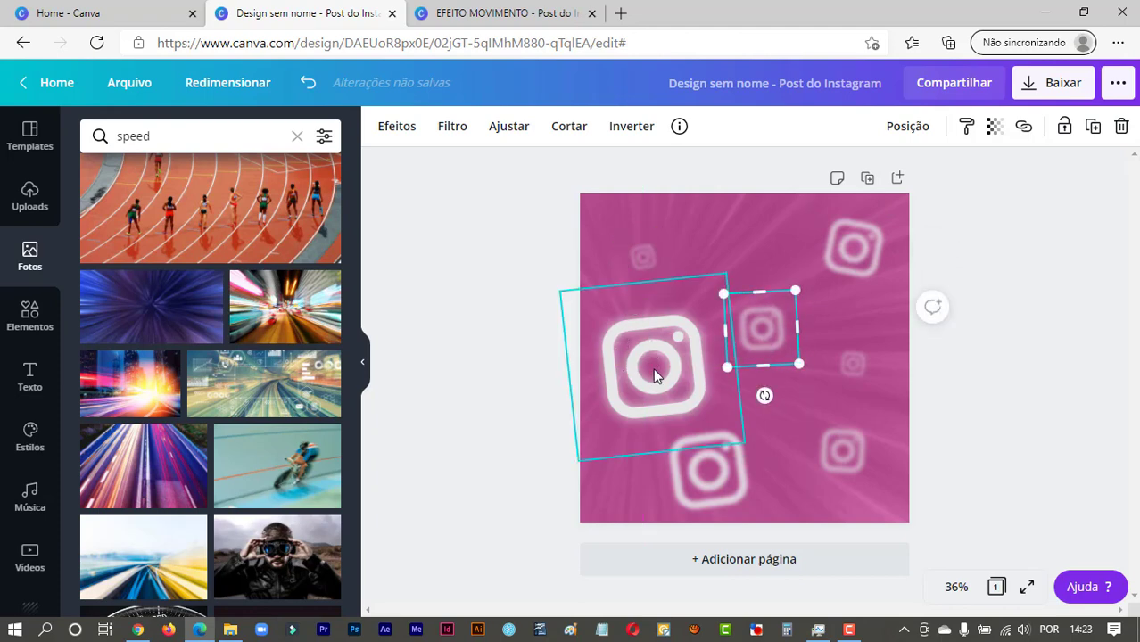
left_click_drag(655, 374, 647, 364)
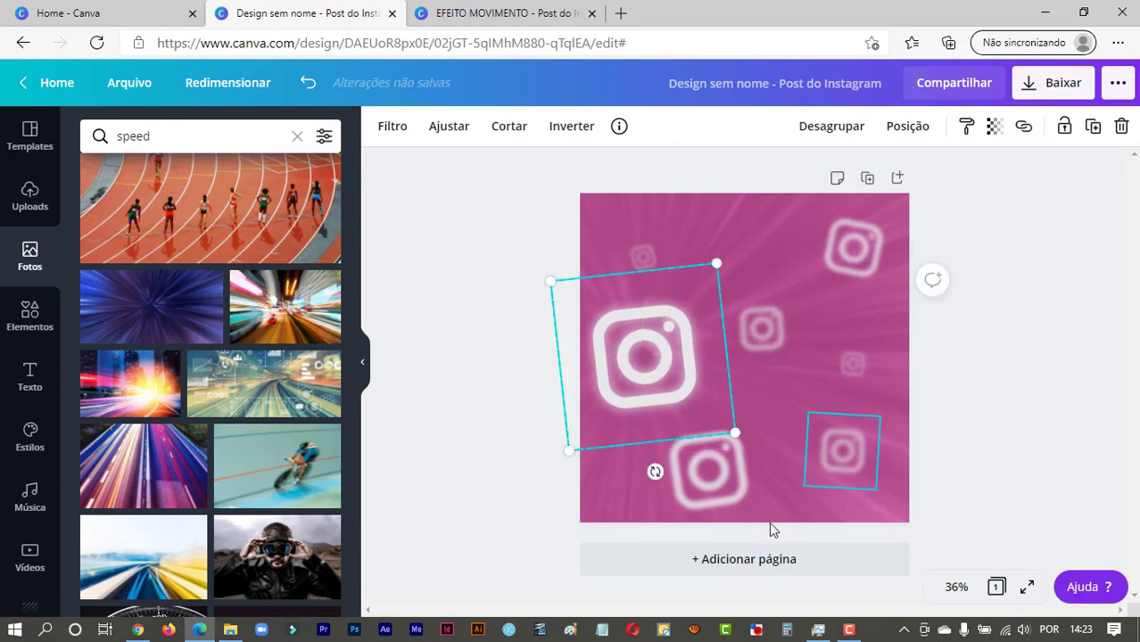
left_click(987, 482)
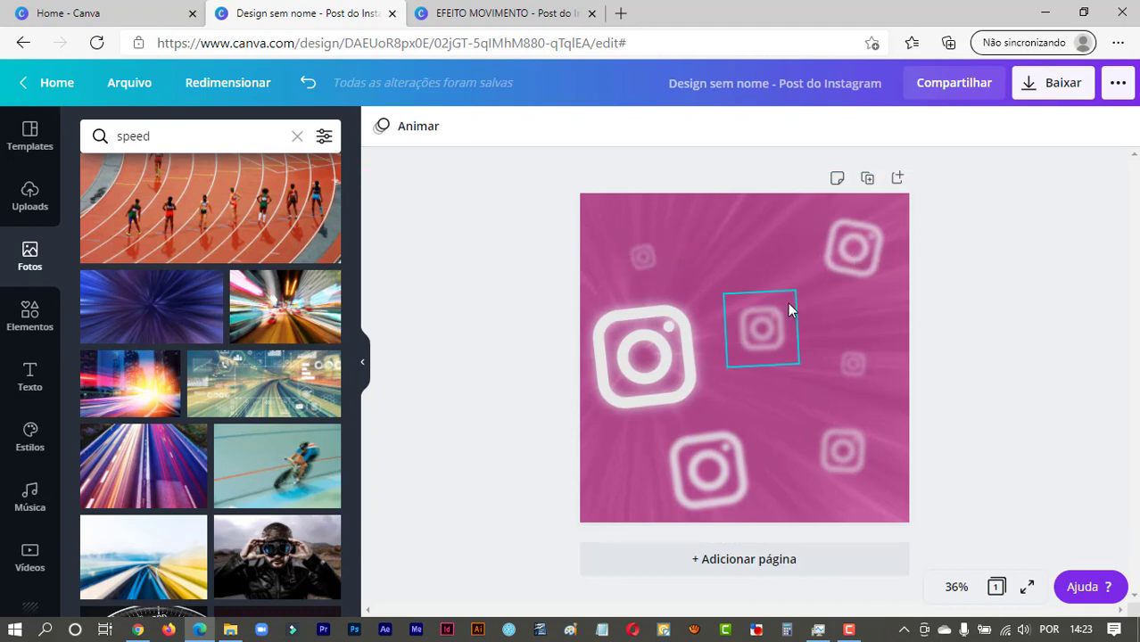
Return to the instagram element results and add a second page to the design.
left_click(33, 317)
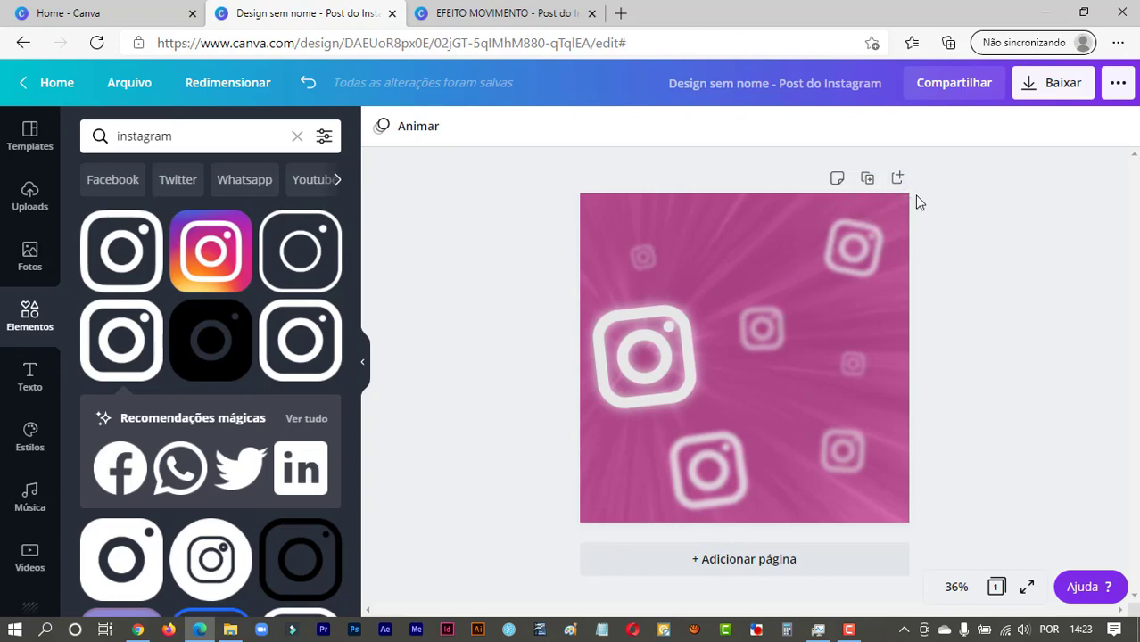
left_click(897, 177)
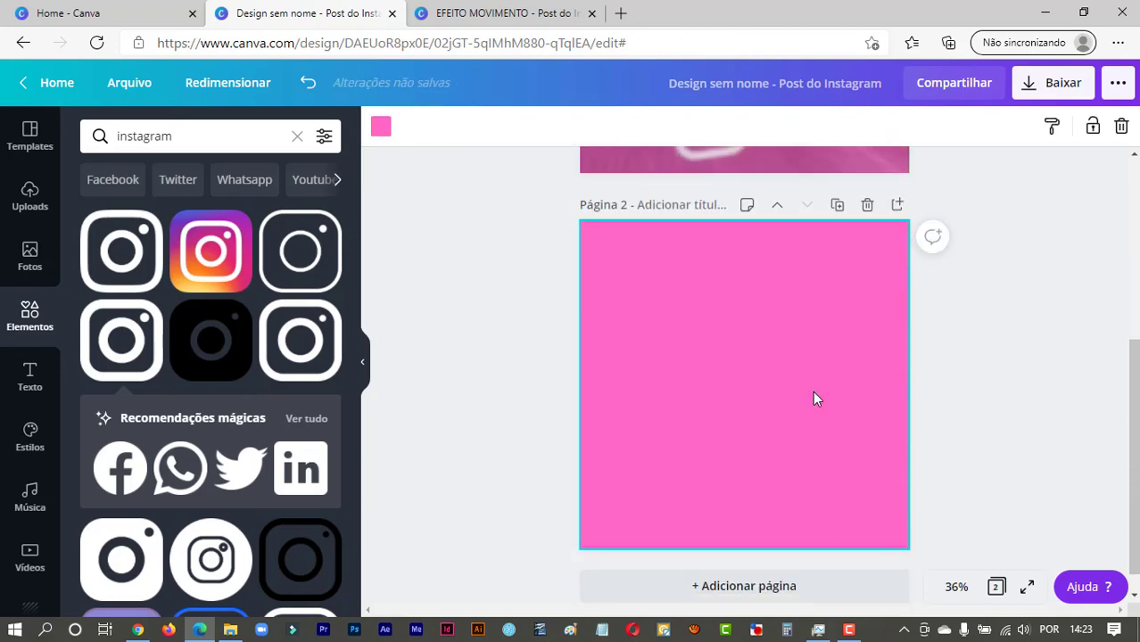
Add a subheading reading "TESTE" to page 2 and enlarge it to font size 314.
left_click(35, 379)
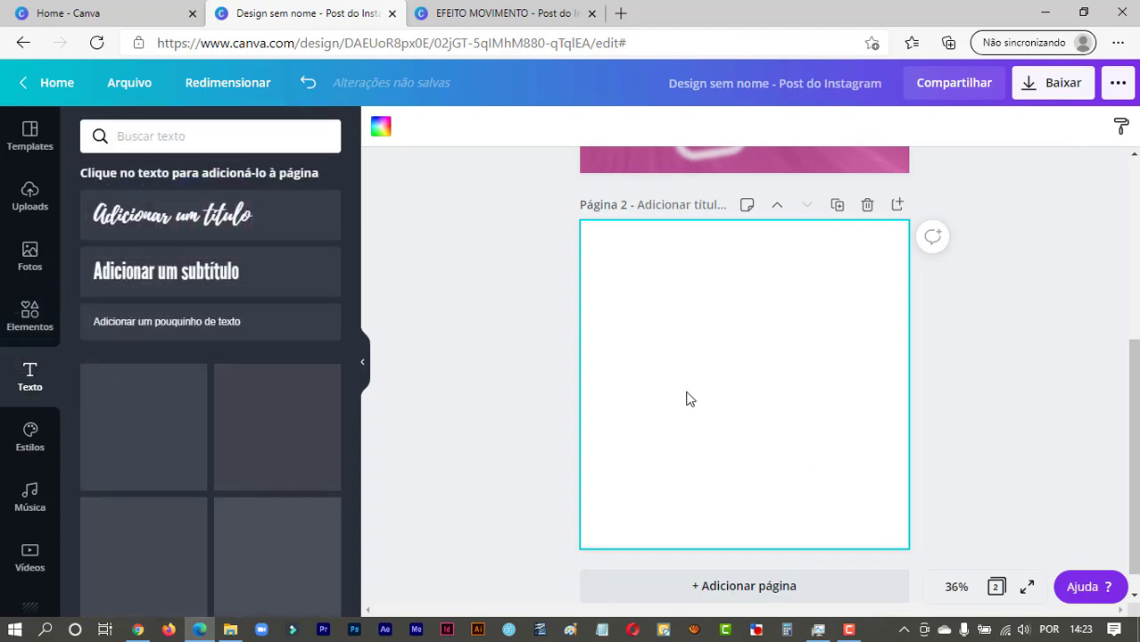
left_click(218, 277)
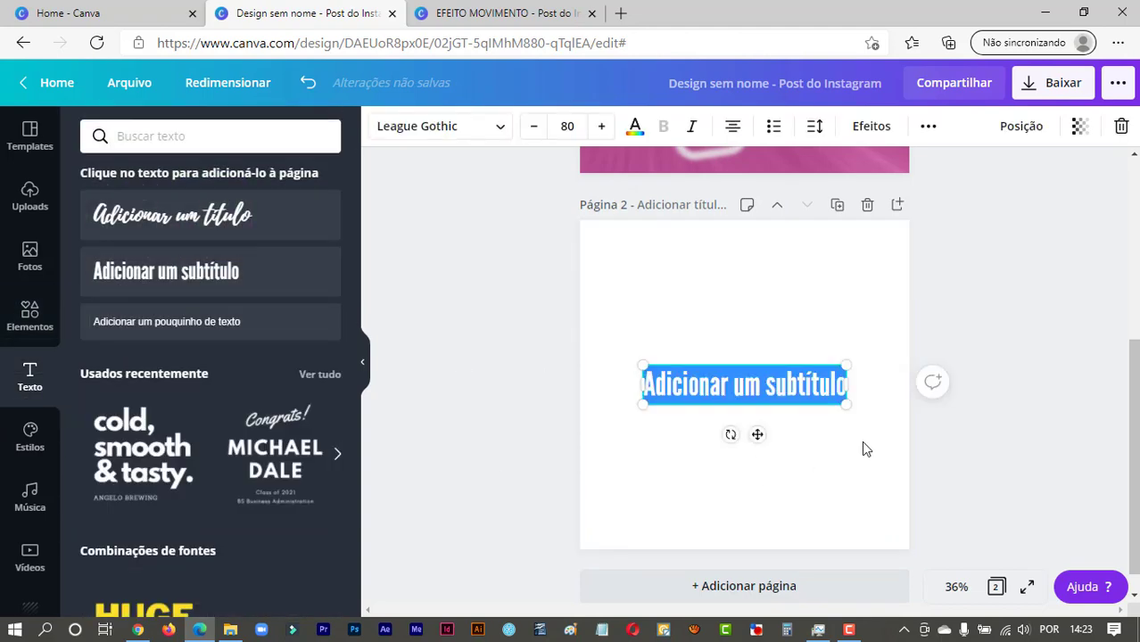
type("TESTE")
left_click(781, 414)
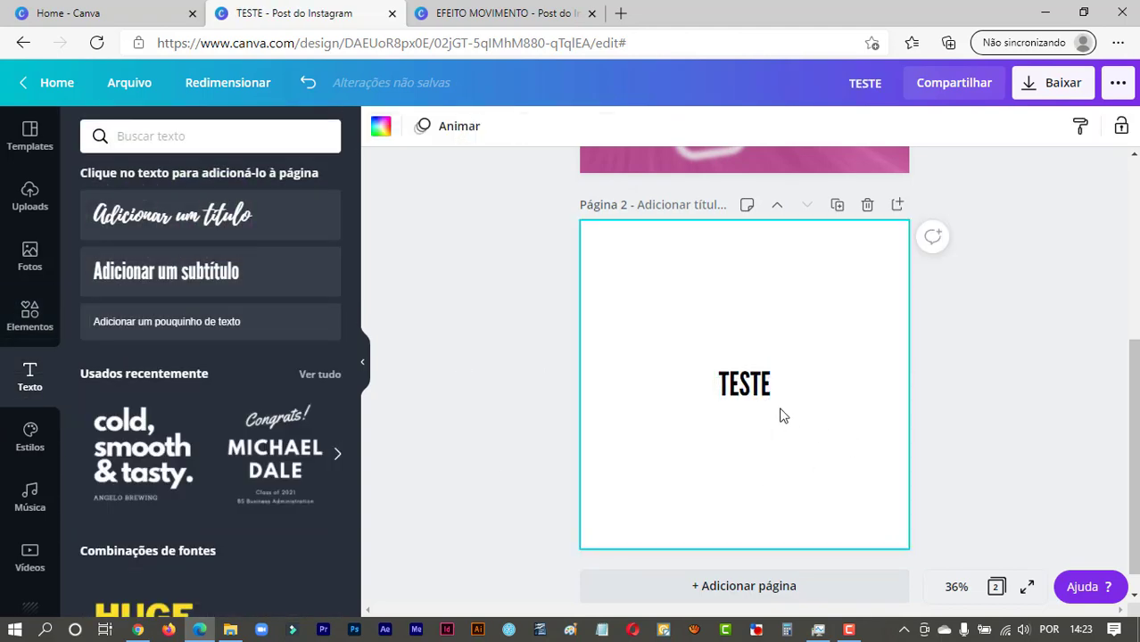
left_click(776, 406)
left_click_drag(772, 403, 841, 482)
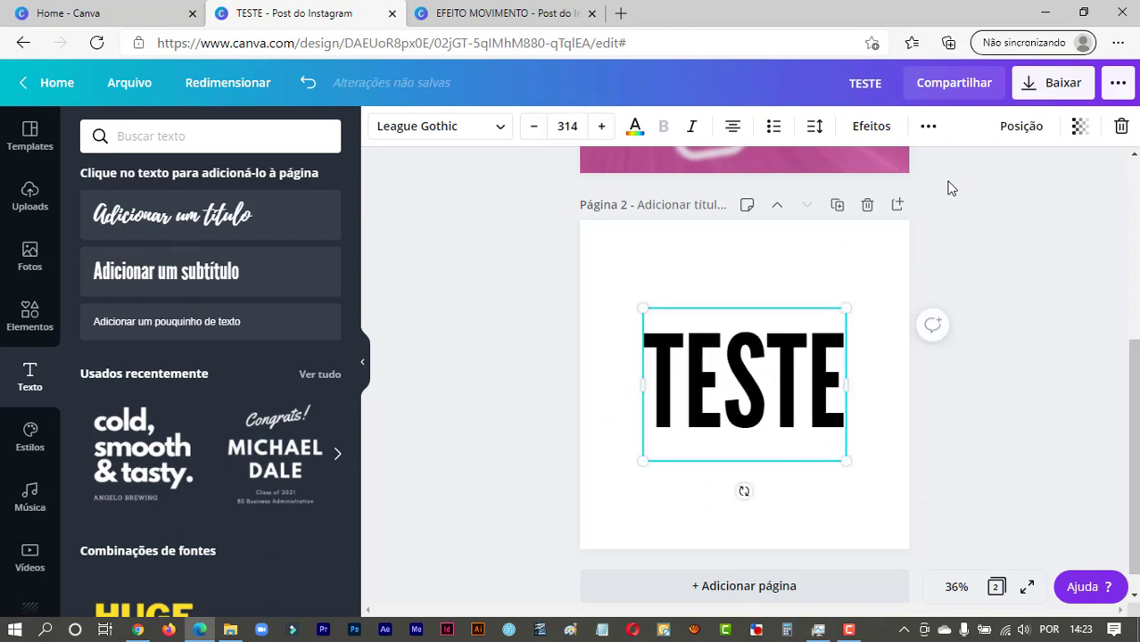
Examine the PNG download options, including the transparent background setting, and return to the icon composition on page 1.
left_click(1055, 82)
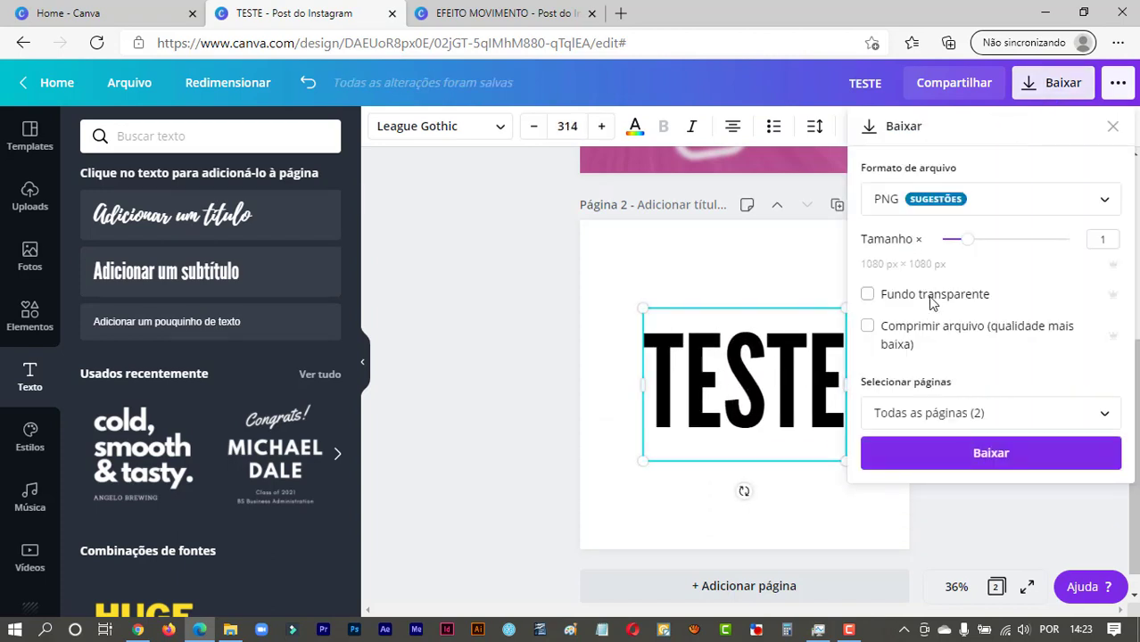
left_click(834, 521)
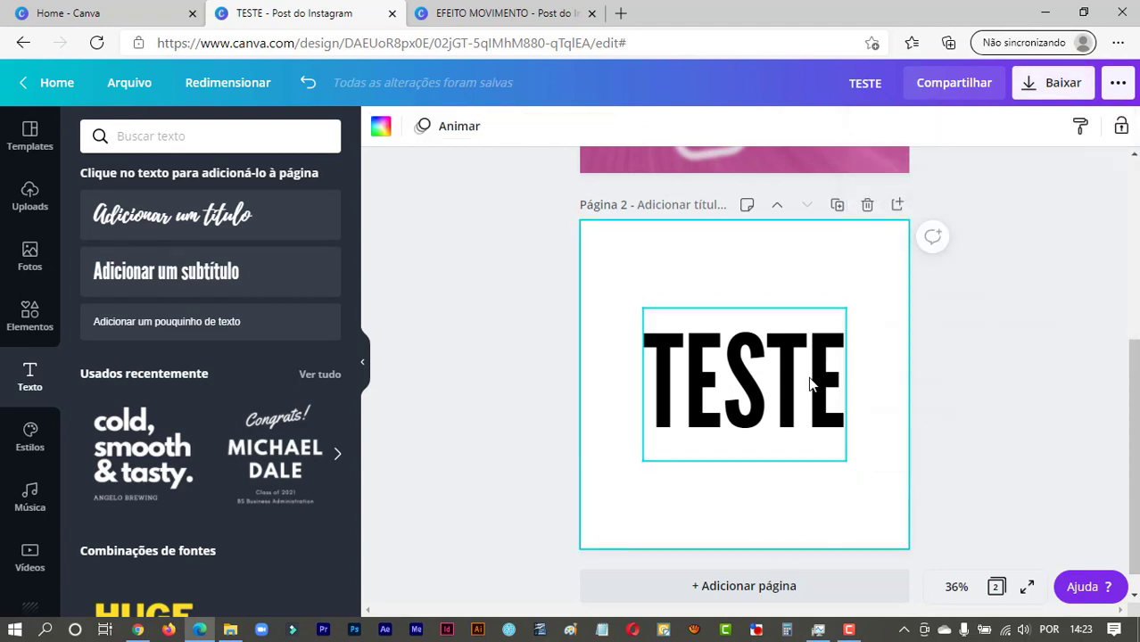
scroll(838, 493, "up", 3)
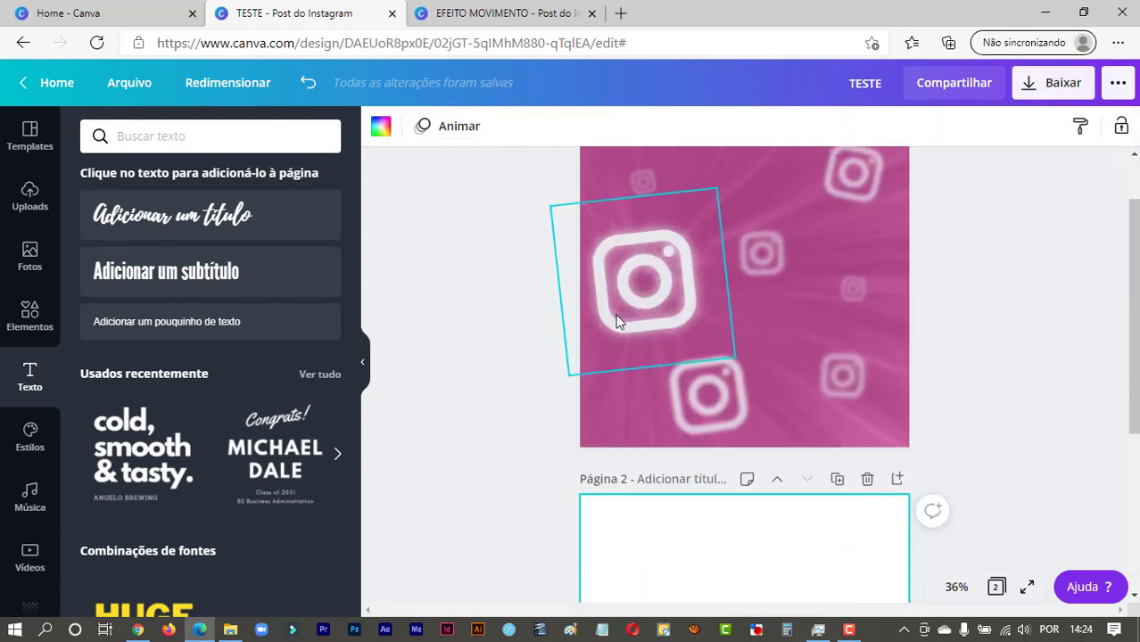
scroll(716, 318, "down", 2)
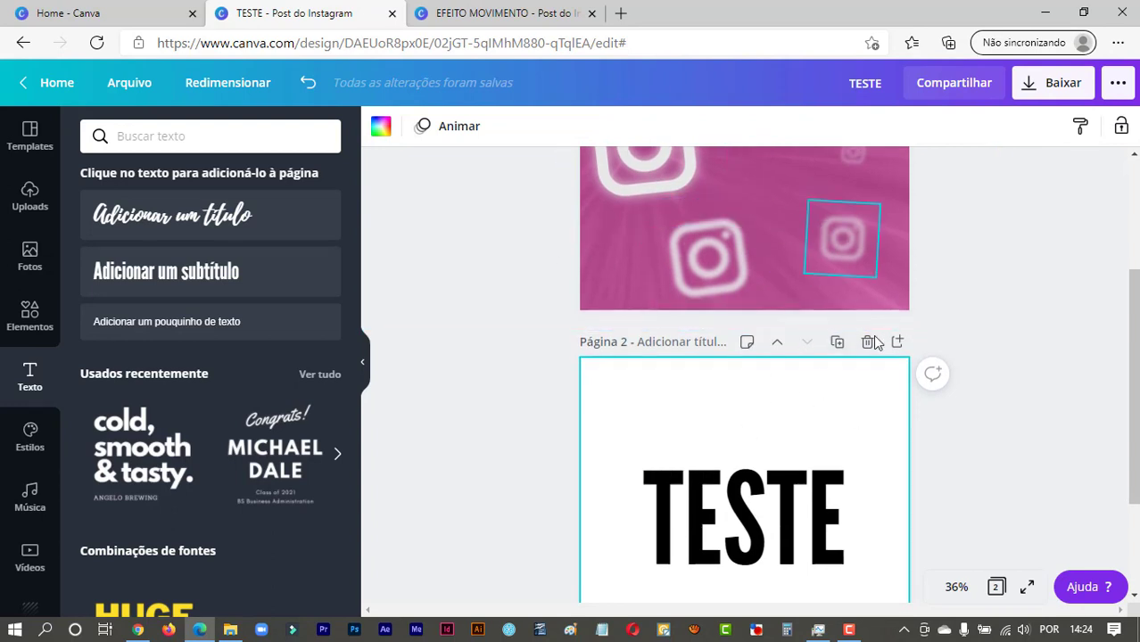
scroll(873, 344, "up", 2)
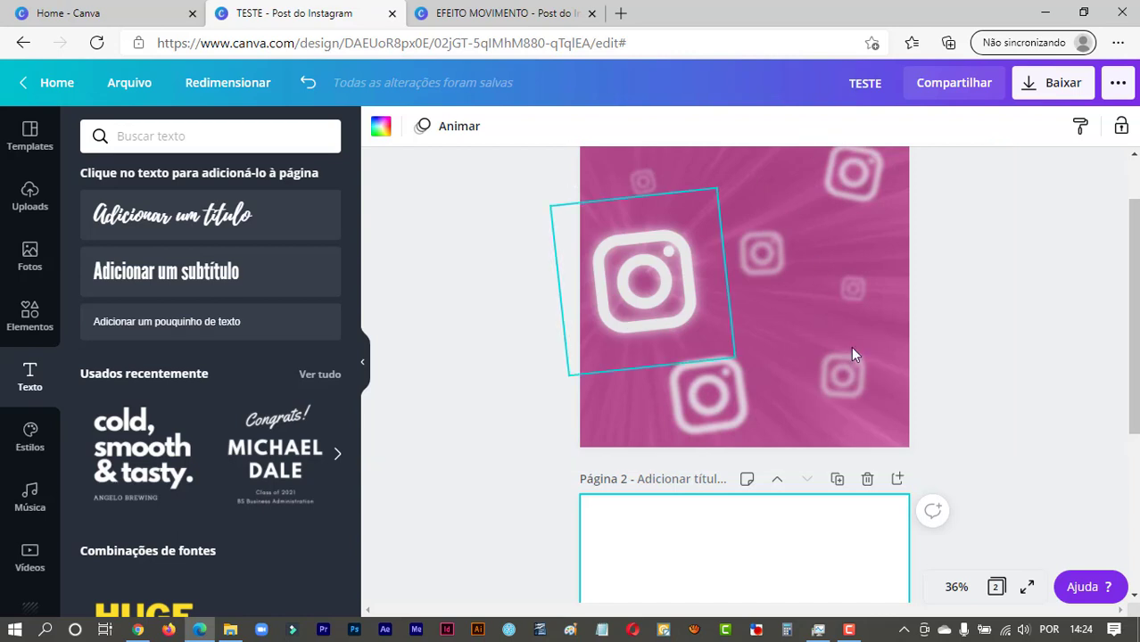
scroll(894, 420, "up", 1)
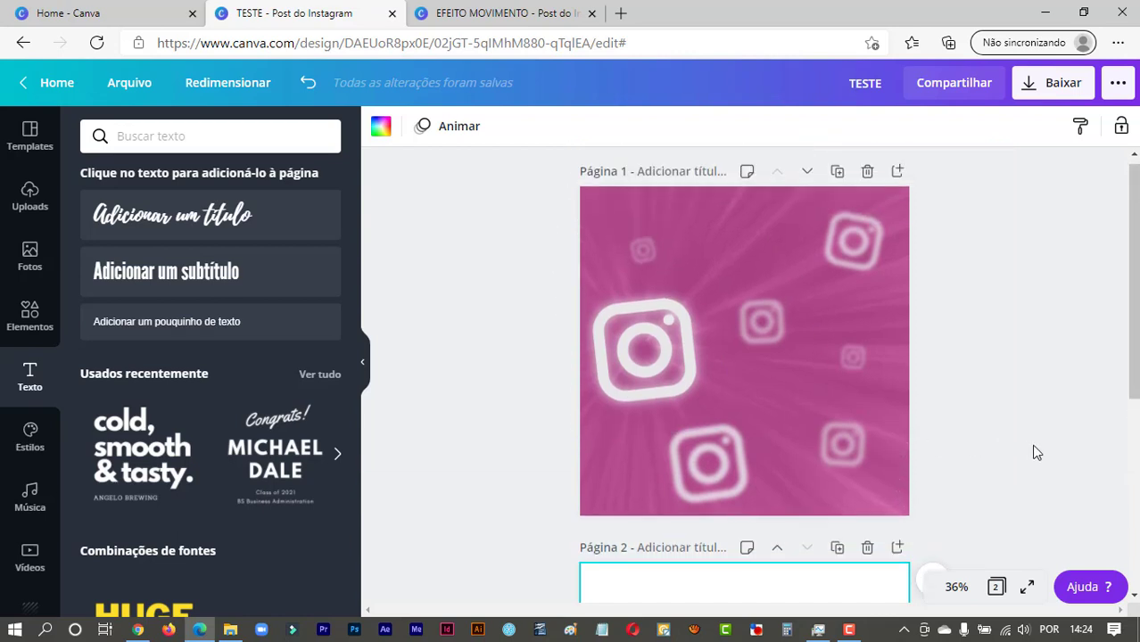
left_click(1041, 432)
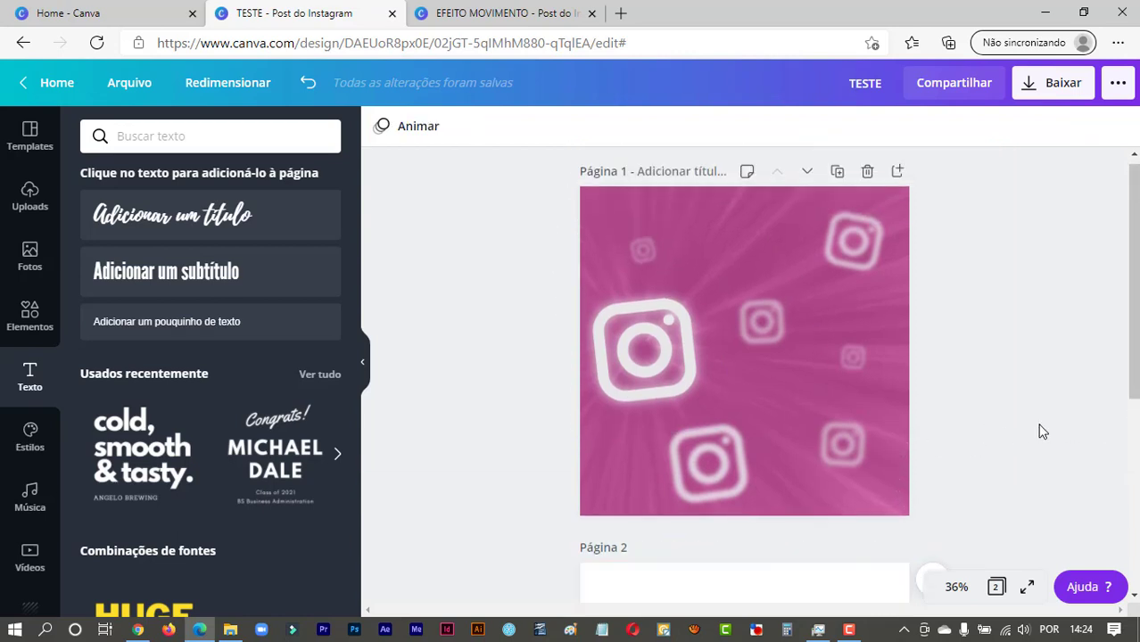